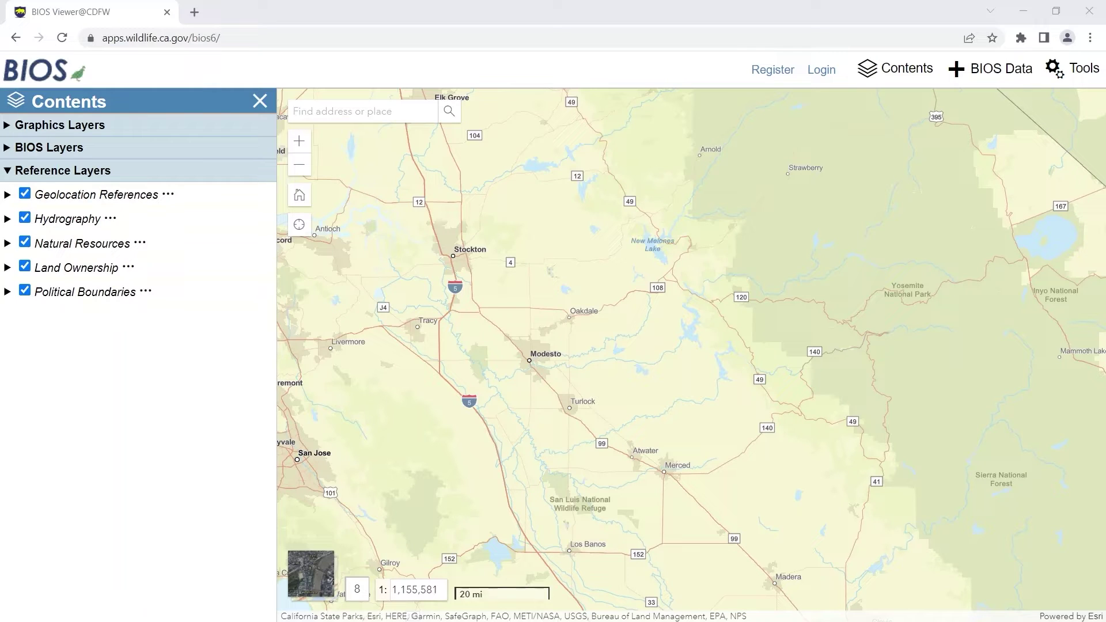
- Log in to the BIOS Viewer with the saved account credentials and accept the site's conditions of use
{"action": "left_click", "coordinate": [821, 69]}
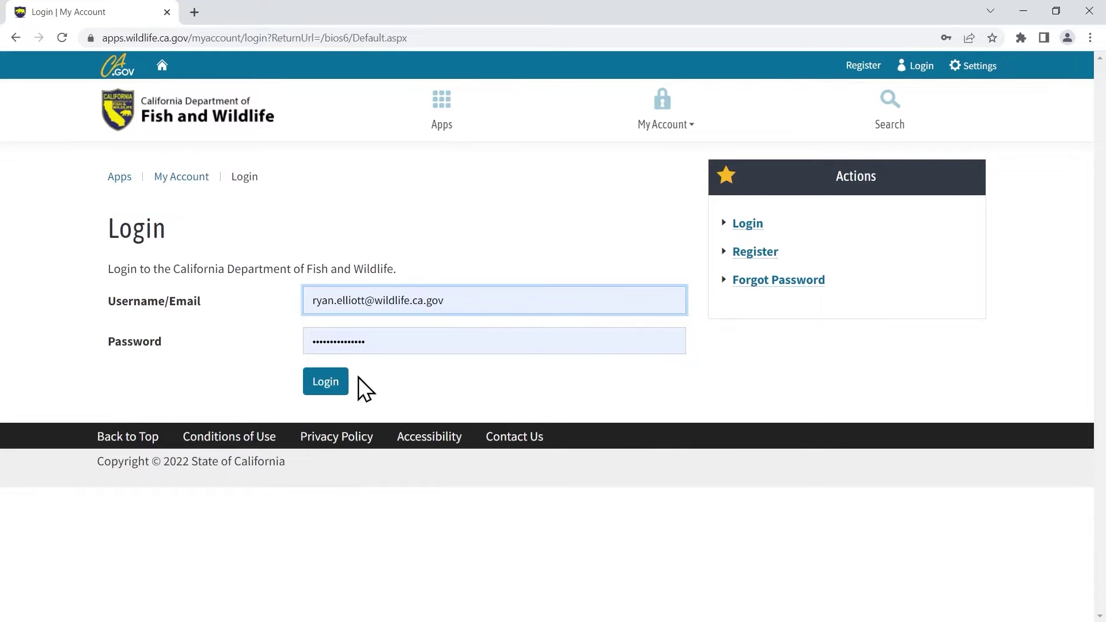
{"action": "left_click", "coordinate": [340, 381]}
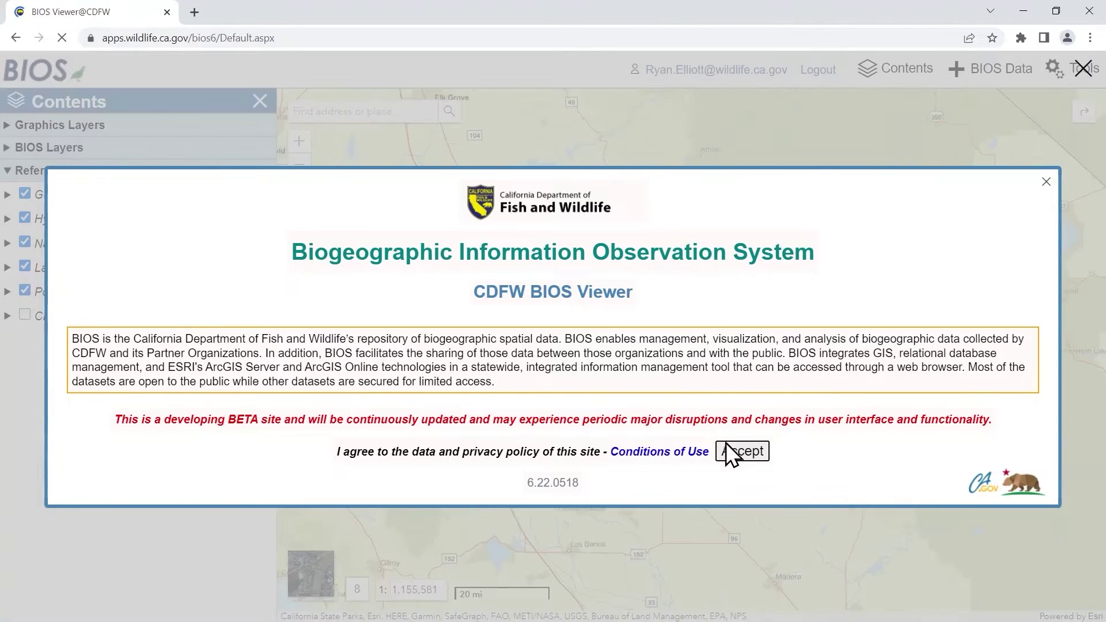
{"action": "left_click", "coordinate": [742, 452]}
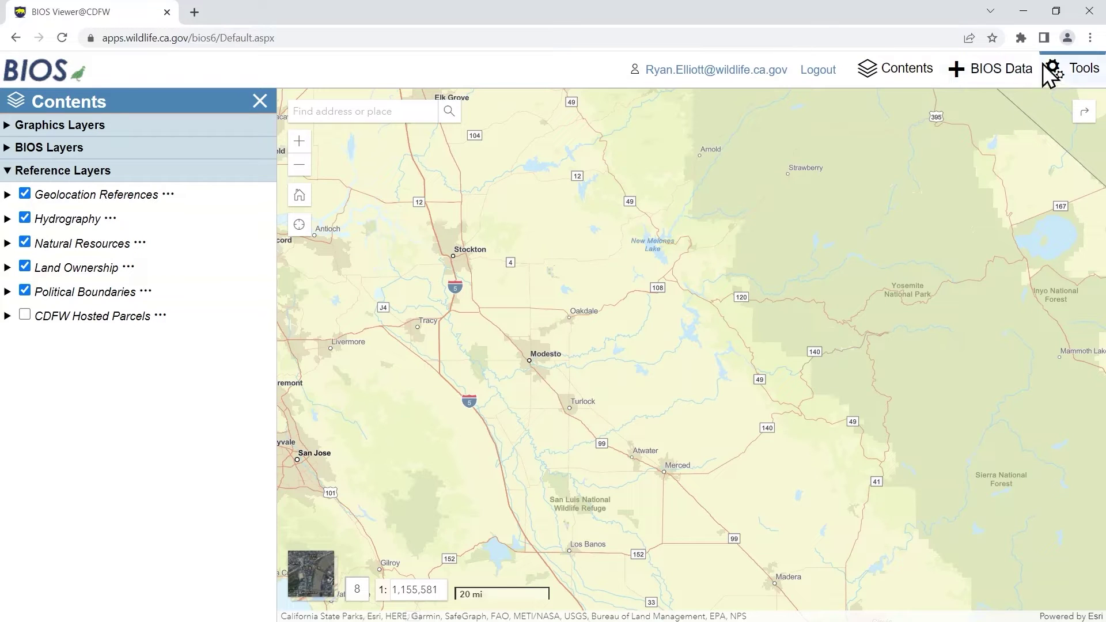
- View the Help tool with its BIOS Viewer User Guide link, and close it
{"action": "left_click", "coordinate": [1067, 66]}
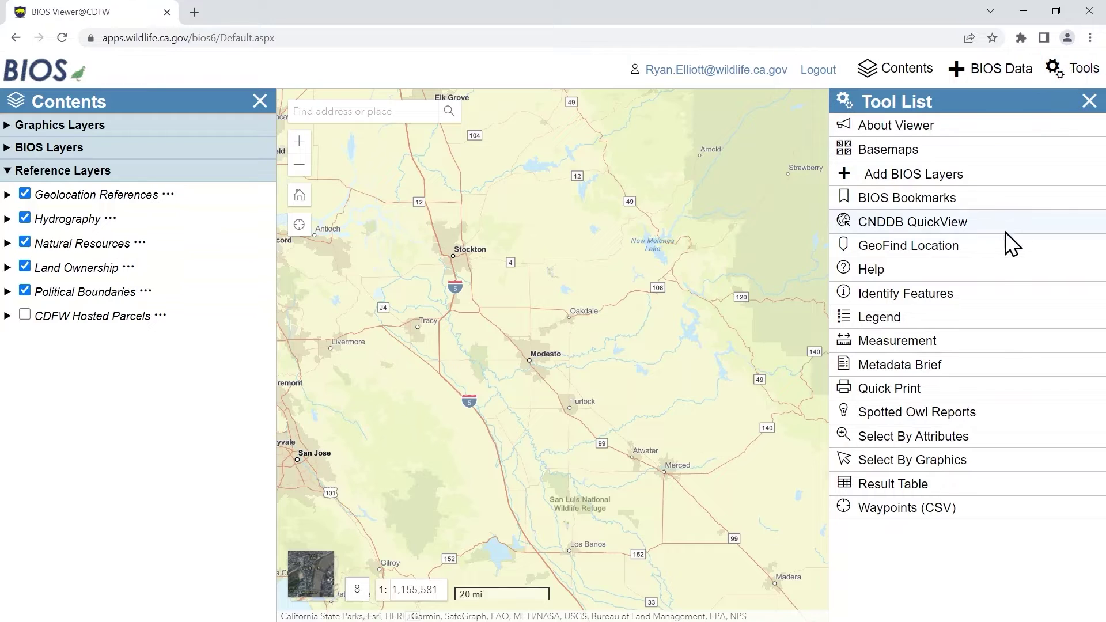
{"action": "left_click", "coordinate": [999, 271]}
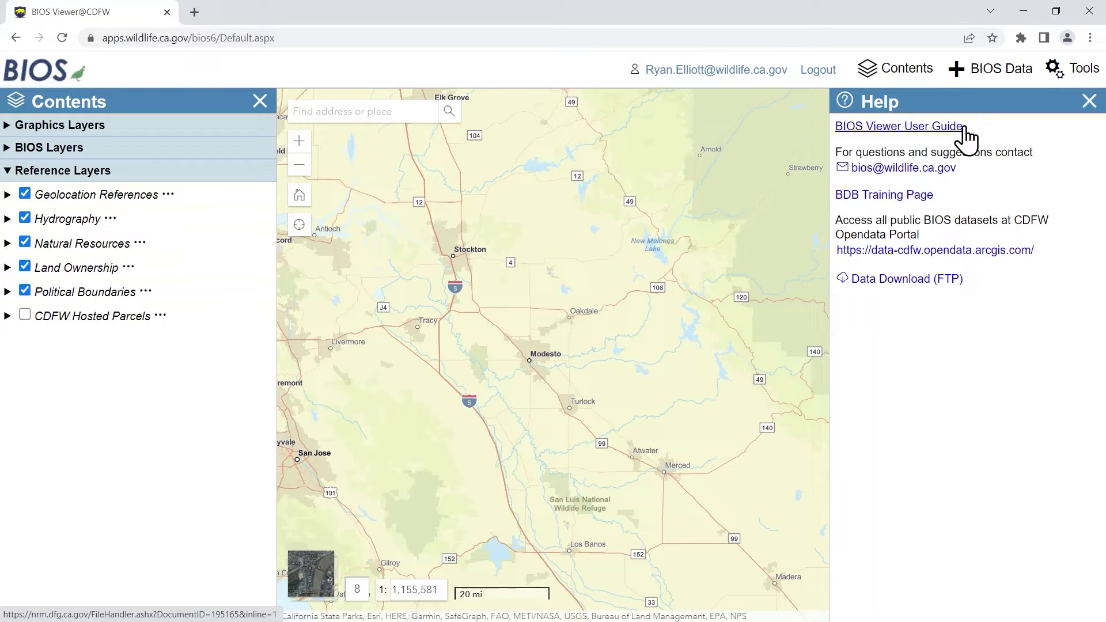
{"action": "left_click", "coordinate": [1089, 104]}
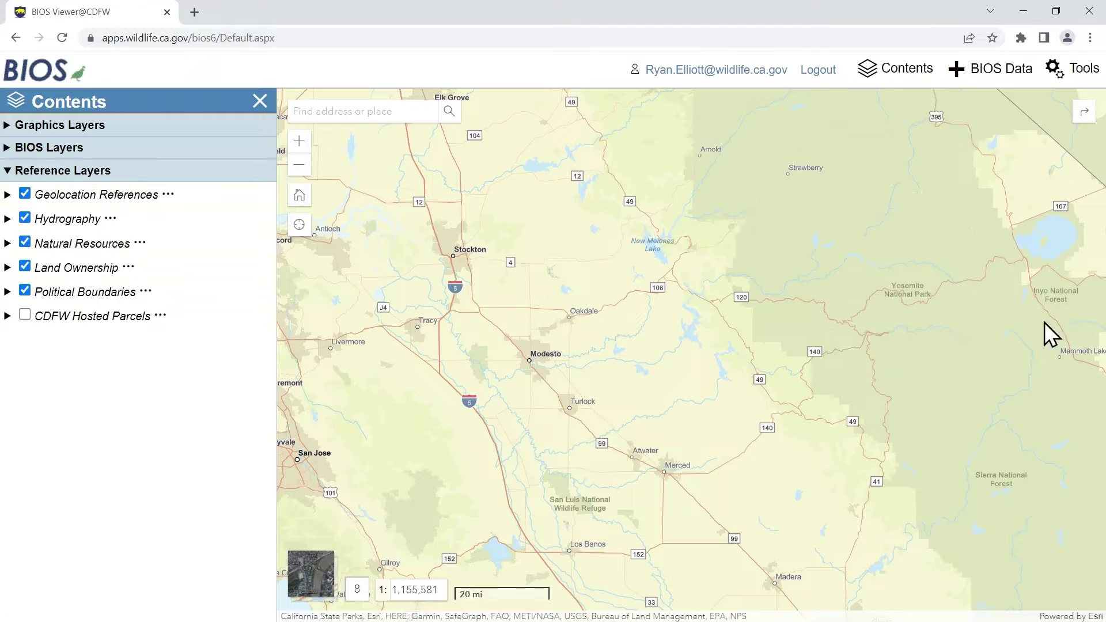
- Open the CNDDB QuickView tool past its introductory text
{"action": "left_click", "coordinate": [1088, 68]}
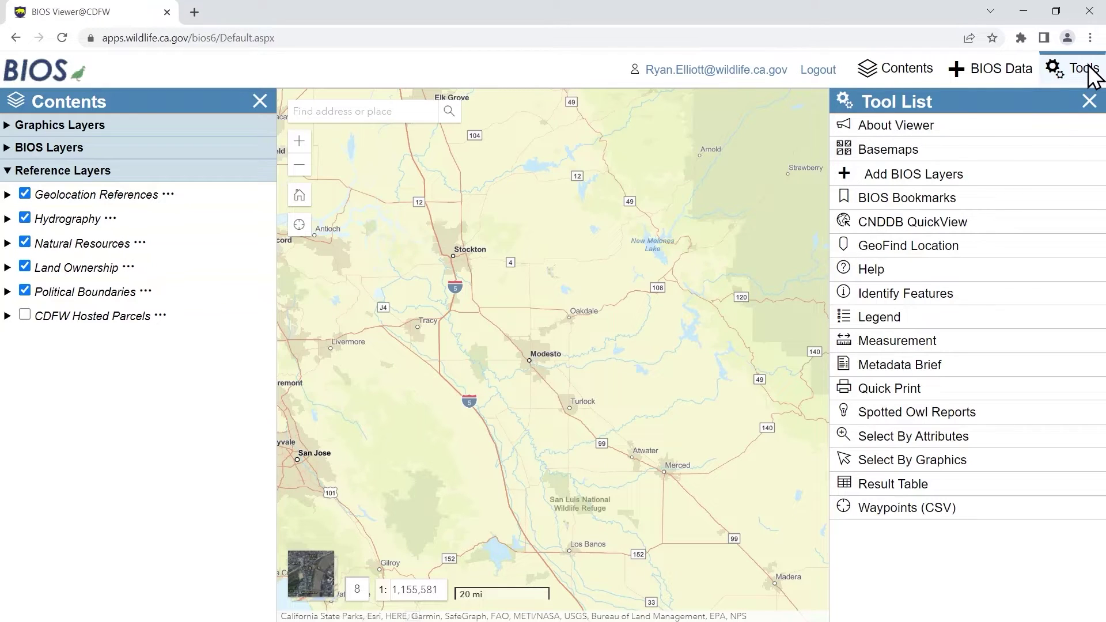
{"action": "left_click", "coordinate": [1028, 220]}
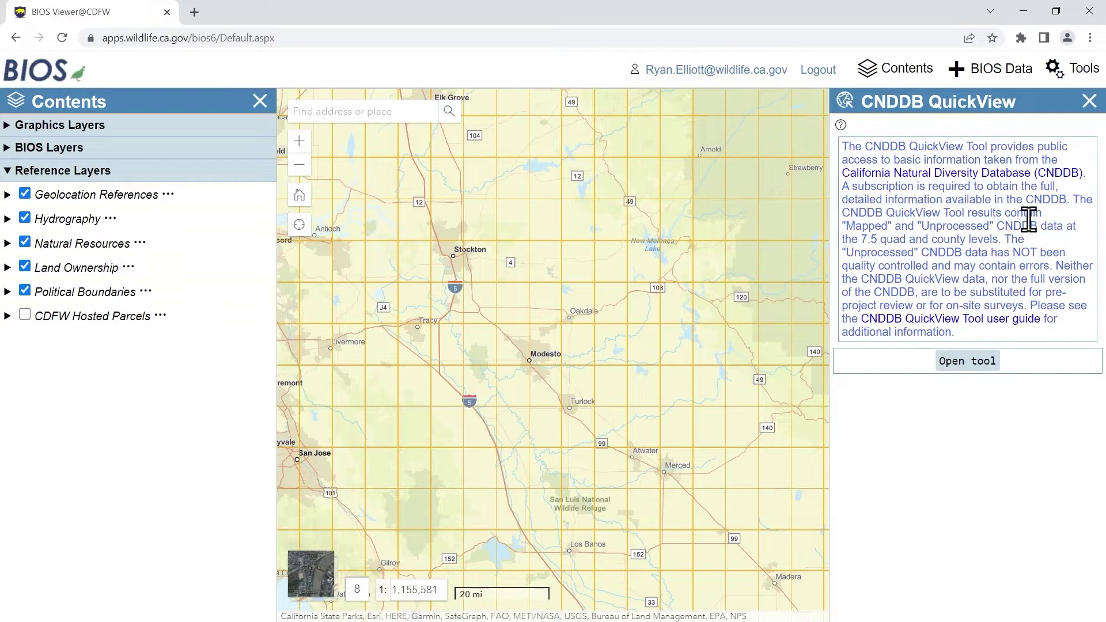
{"action": "left_click", "coordinate": [962, 360]}
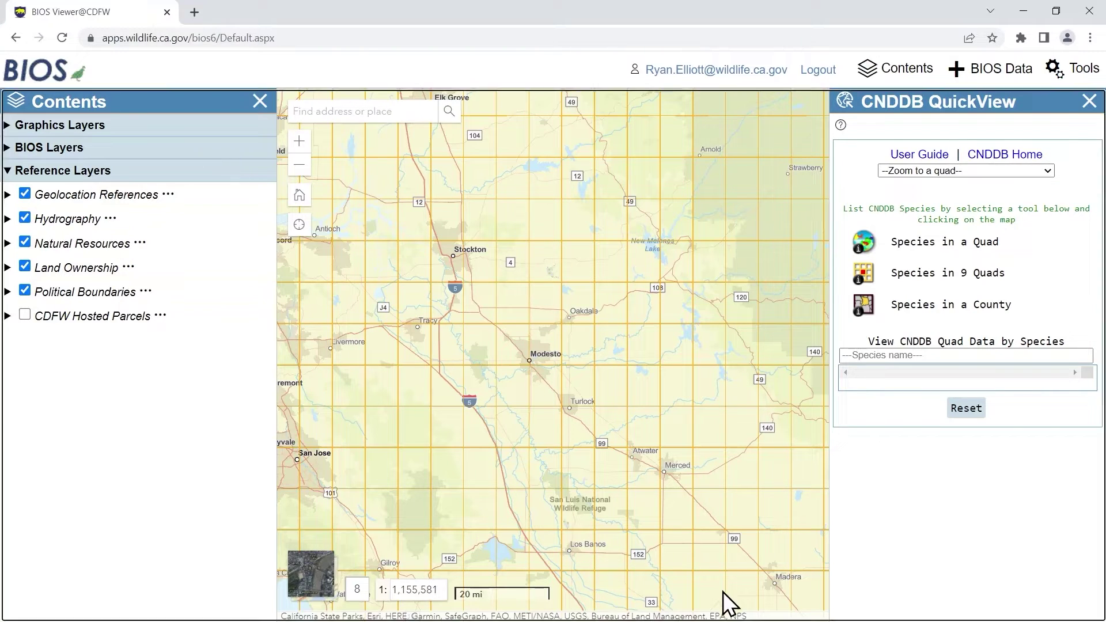
- List the CNDDB species in the 9 quads centred on the Lemoore quad
{"action": "left_click_drag", "start_coordinate": [723, 592], "coordinate": [474, 133]}
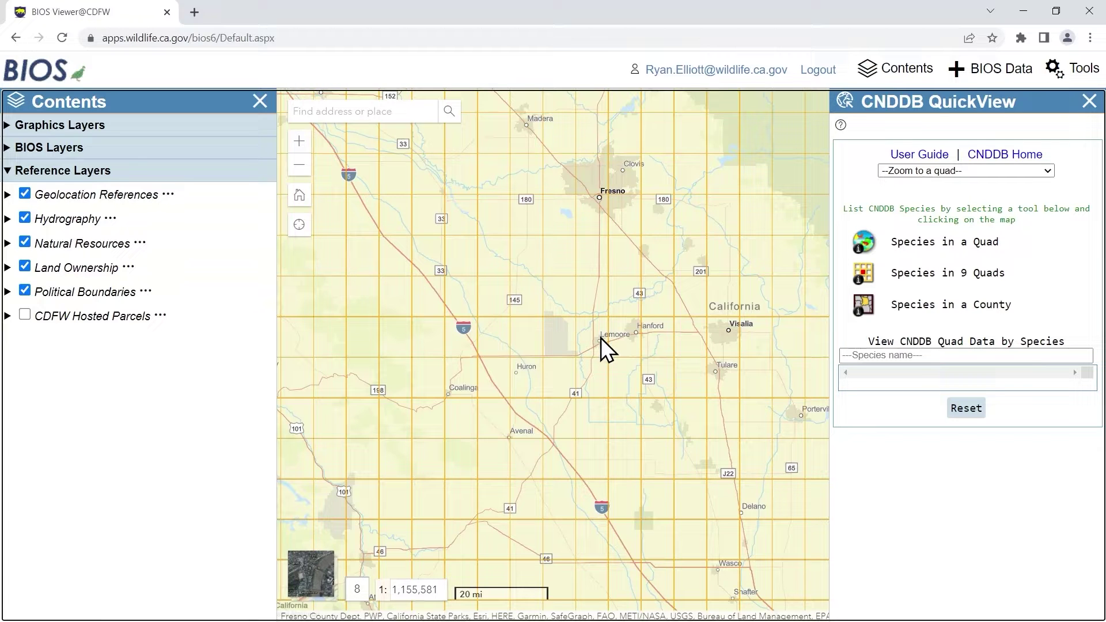
{"action": "scroll", "coordinate": [600, 337], "scroll_direction": "up", "scroll_amount": 3}
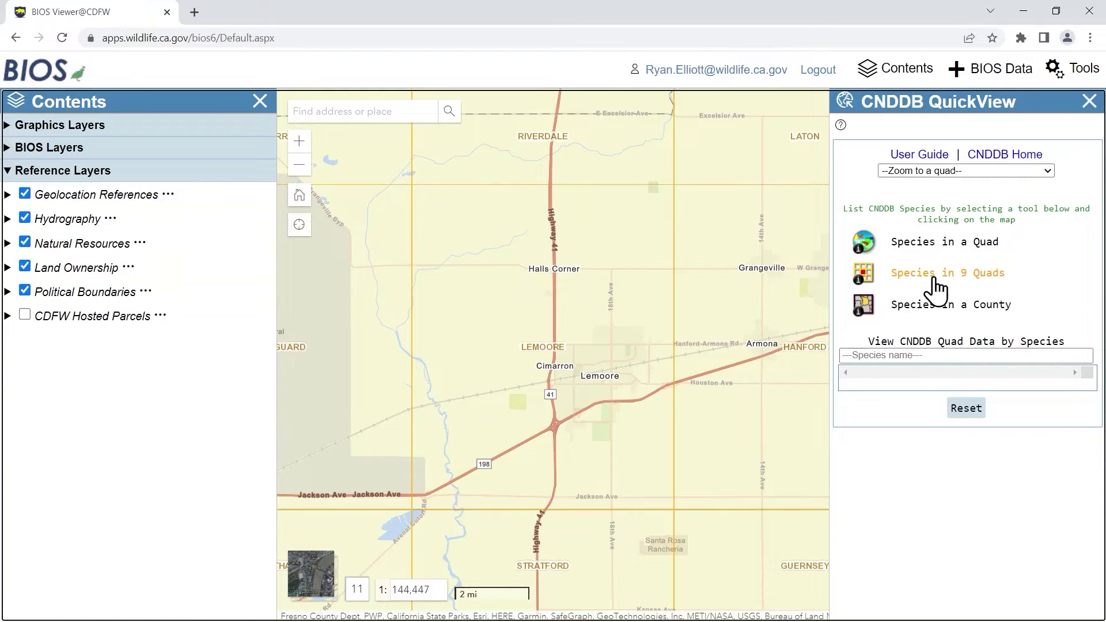
{"action": "left_click", "coordinate": [870, 276]}
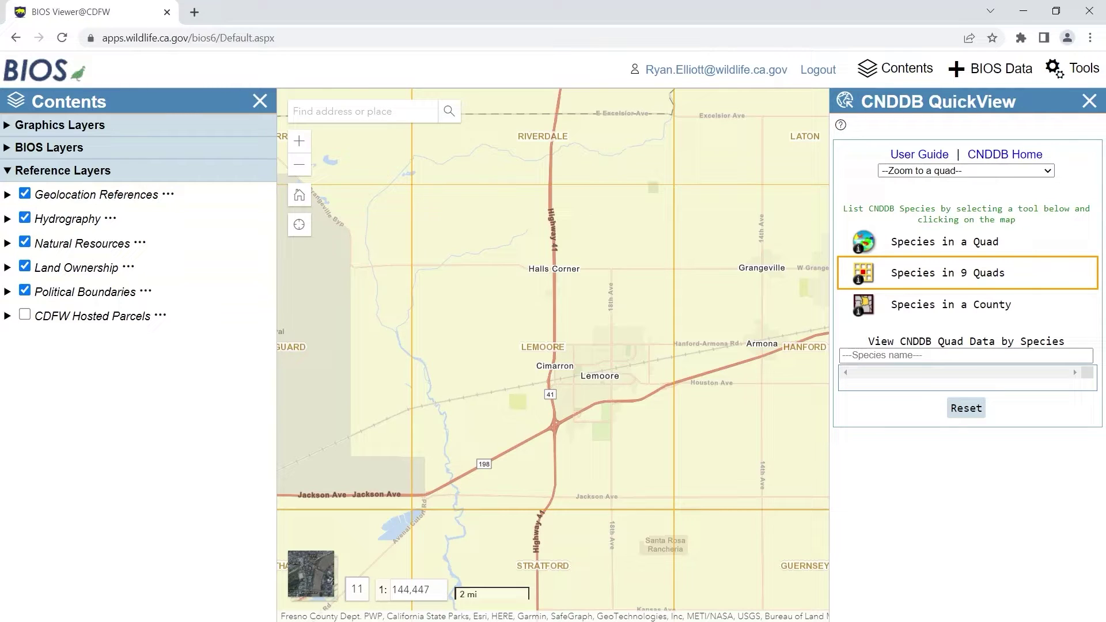
{"action": "left_click", "coordinate": [588, 319]}
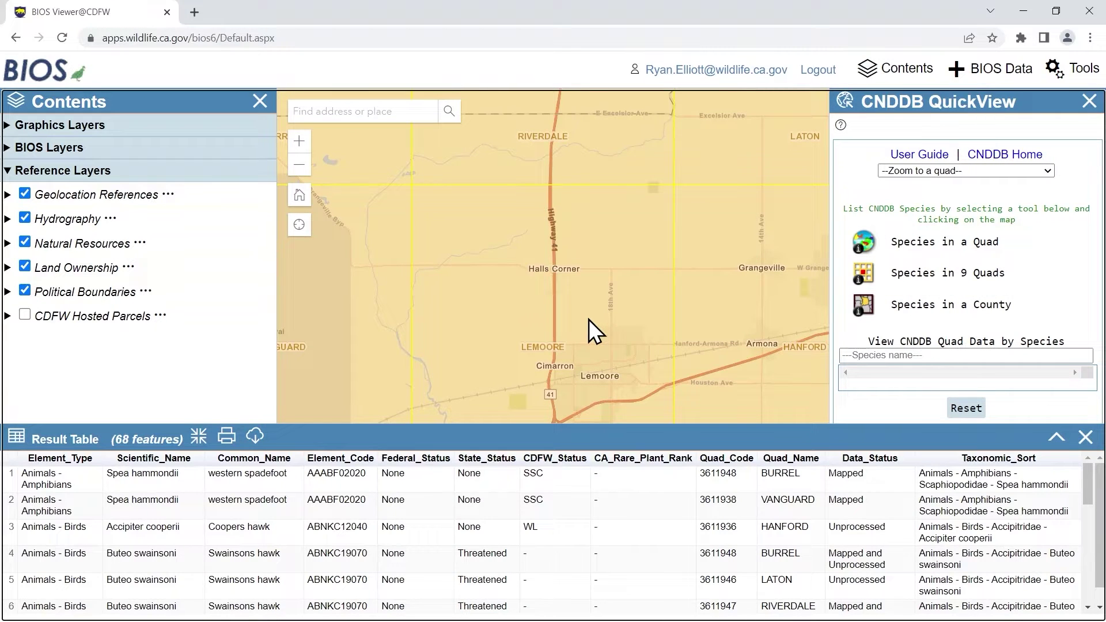
{"action": "scroll", "coordinate": [588, 319], "scroll_direction": "down", "scroll_amount": 2}
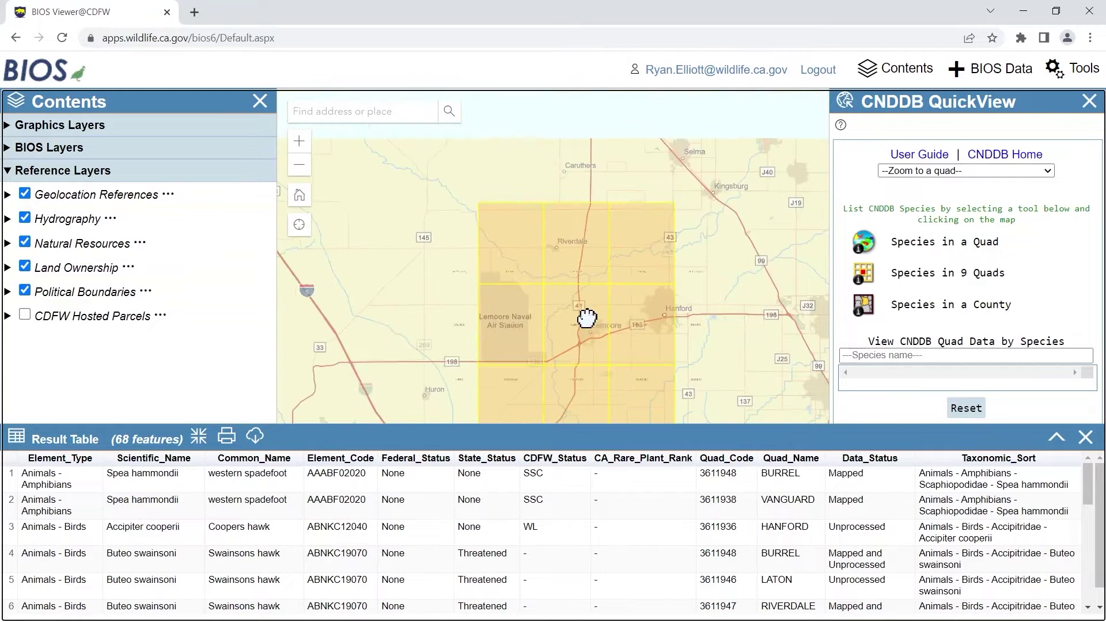
{"action": "scroll", "coordinate": [586, 318], "scroll_direction": "down", "scroll_amount": 1}
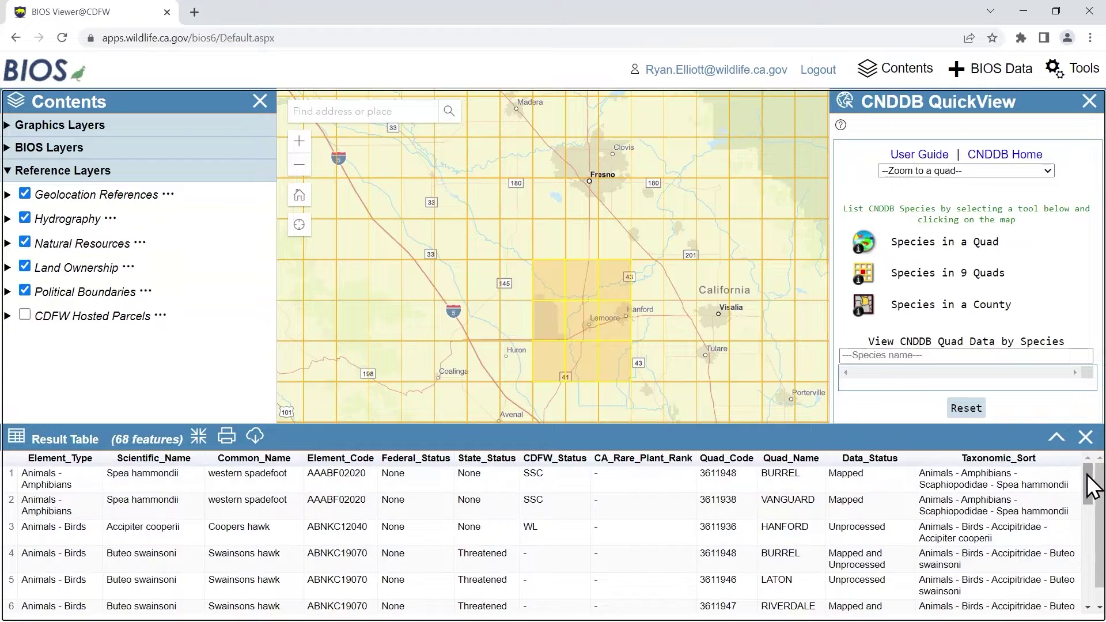
- Examine the species records in the result table, including pages 3 and 2
{"action": "left_click_drag", "start_coordinate": [1086, 484], "coordinate": [1096, 613]}
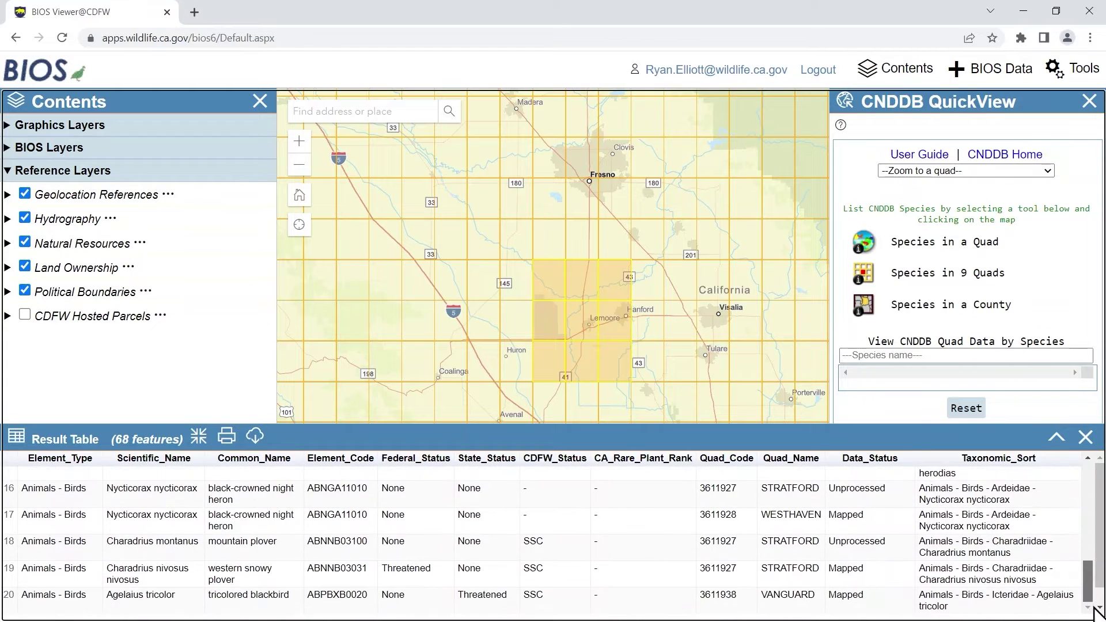
{"action": "scroll", "coordinate": [1098, 615], "scroll_direction": "down", "scroll_amount": 1}
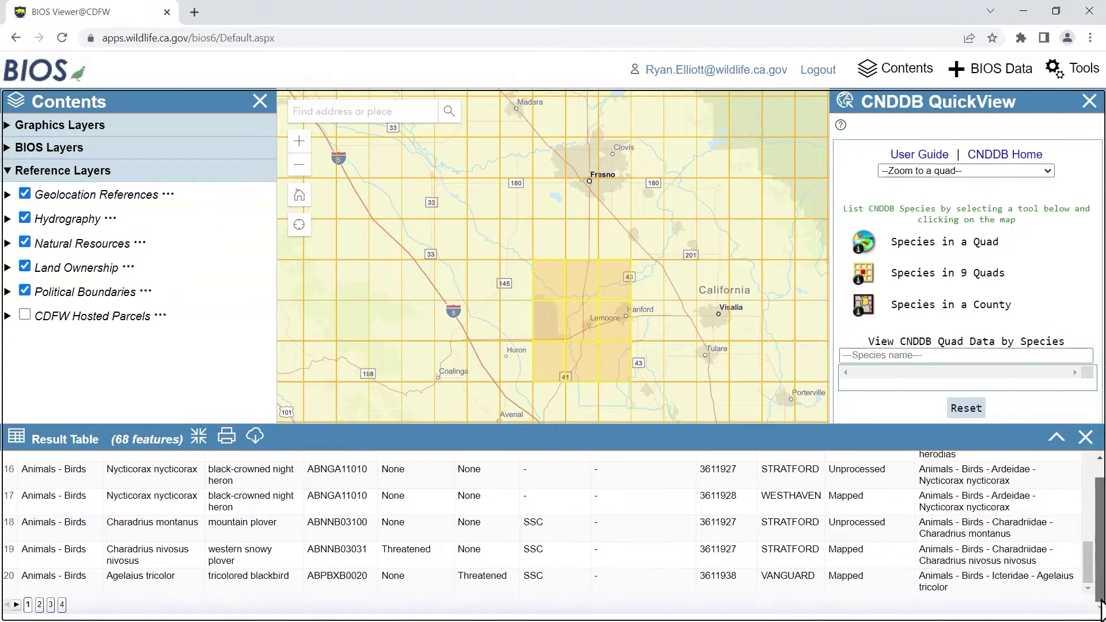
{"action": "left_click", "coordinate": [51, 603]}
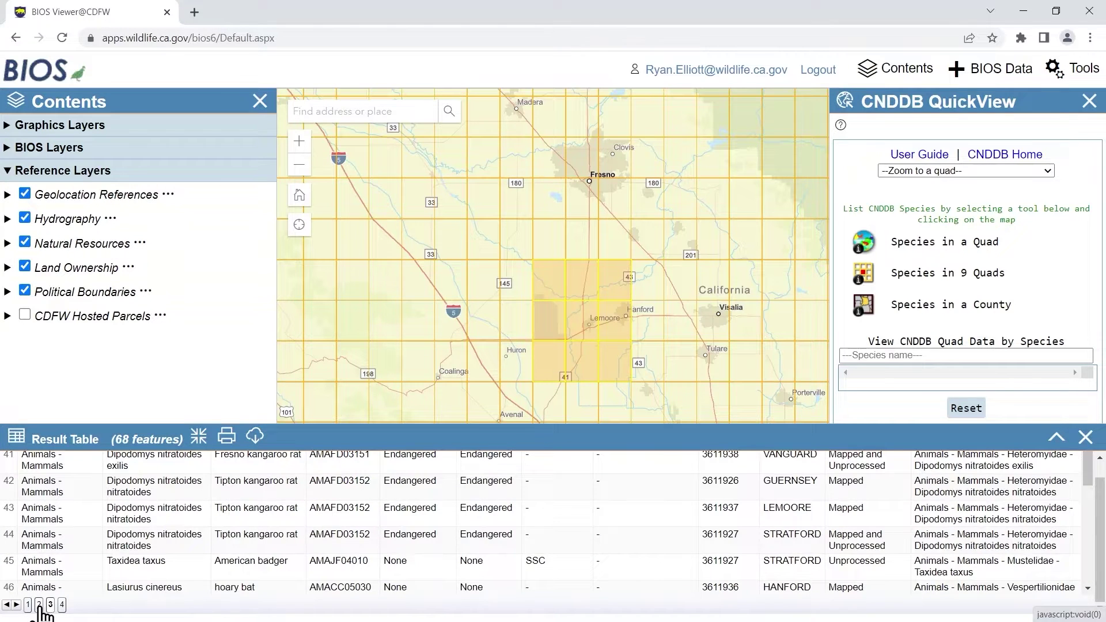
{"action": "left_click", "coordinate": [39, 604]}
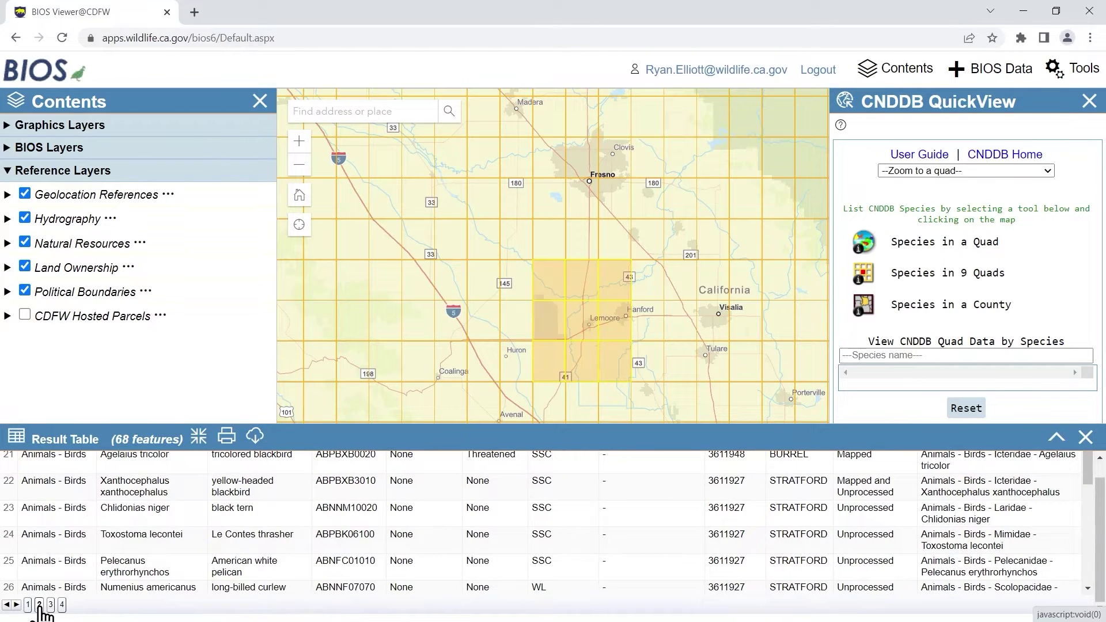
{"action": "scroll", "coordinate": [157, 538], "scroll_direction": "up", "scroll_amount": 1}
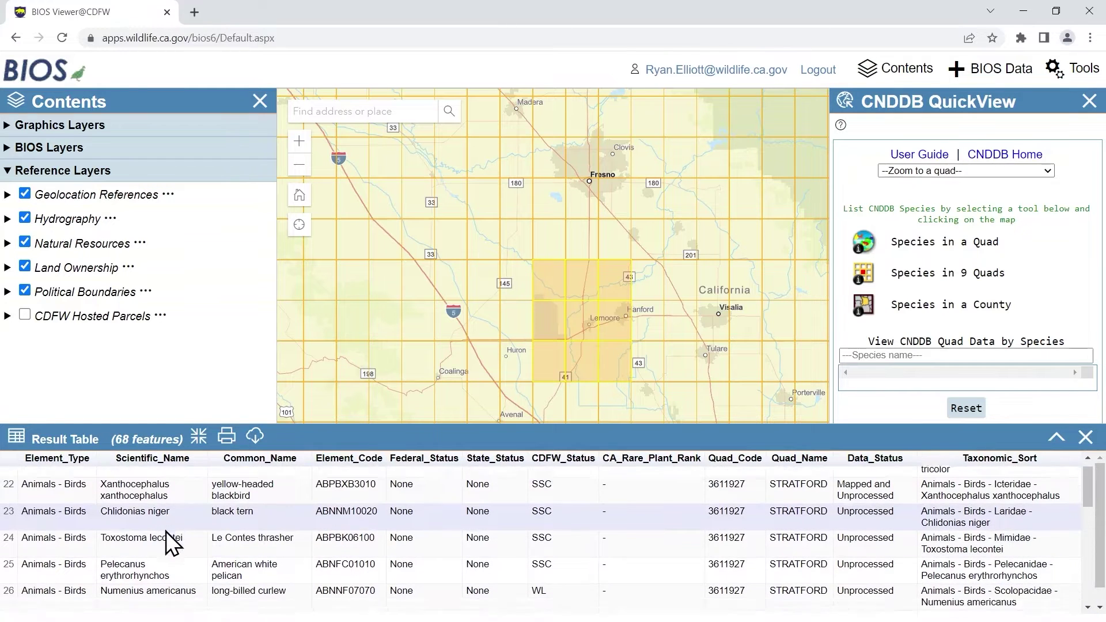
{"action": "scroll", "coordinate": [166, 531], "scroll_direction": "down", "scroll_amount": 5}
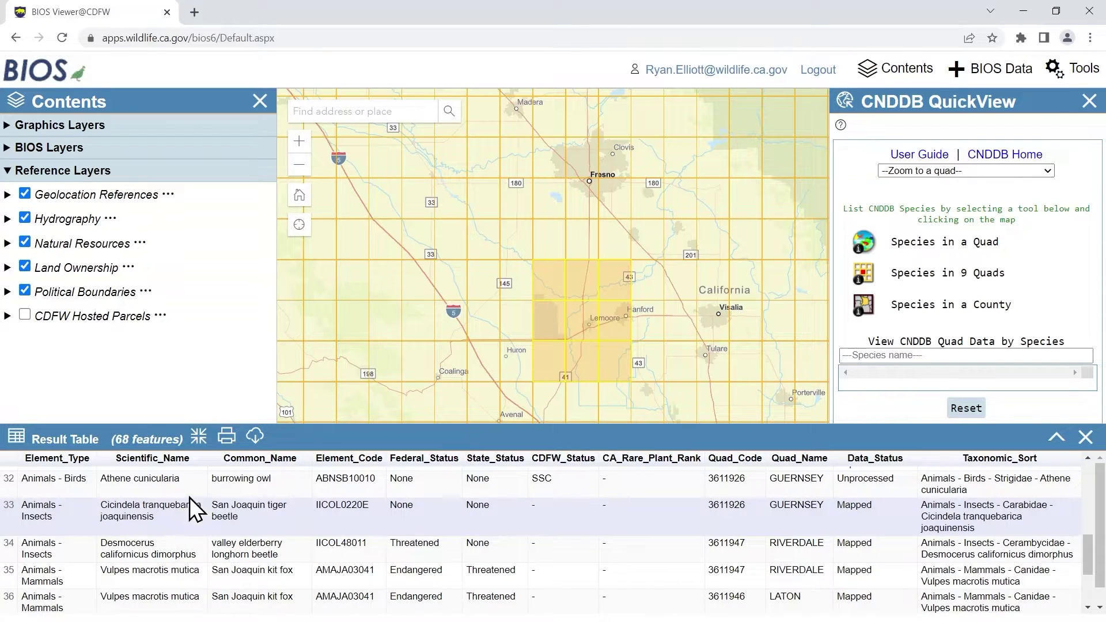
- View the printable version of the result table in its own browser tab, and close that tab
{"action": "left_click", "coordinate": [227, 437]}
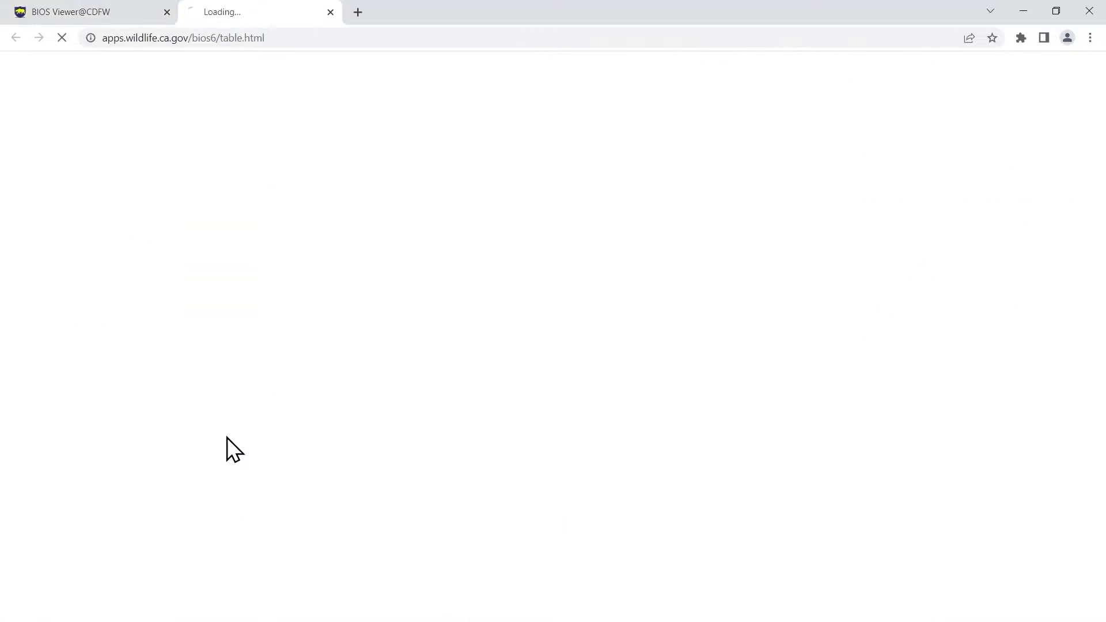
{"action": "scroll", "coordinate": [257, 406], "scroll_direction": "down", "scroll_amount": 20}
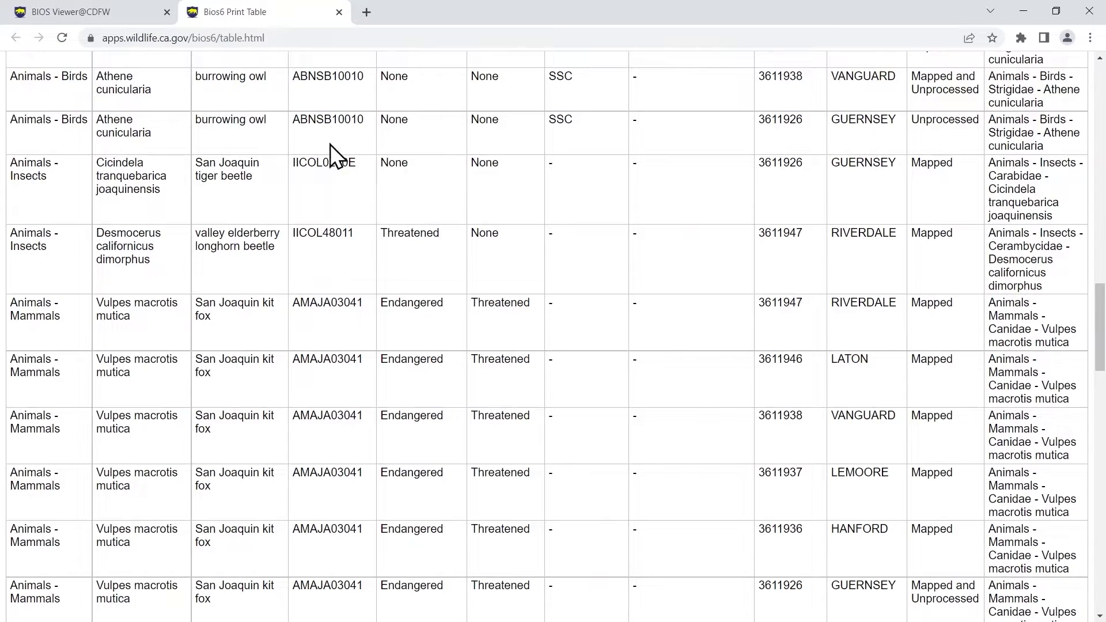
{"action": "left_click", "coordinate": [340, 12]}
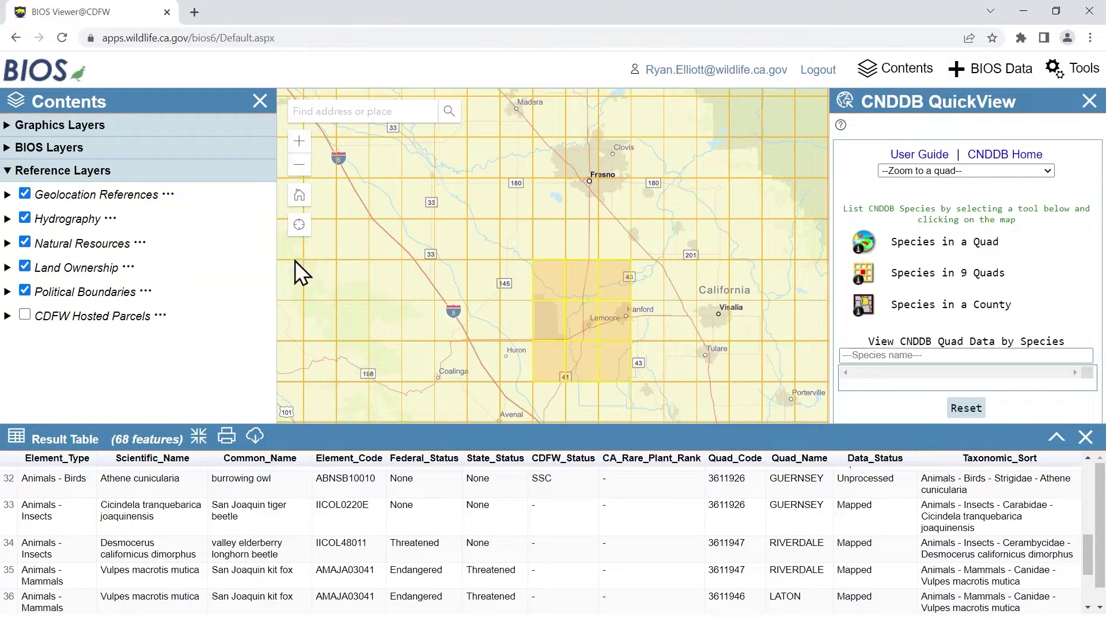
- Export the result table as a CSV file and open the downloaded file in Excel
{"action": "left_click", "coordinate": [254, 436]}
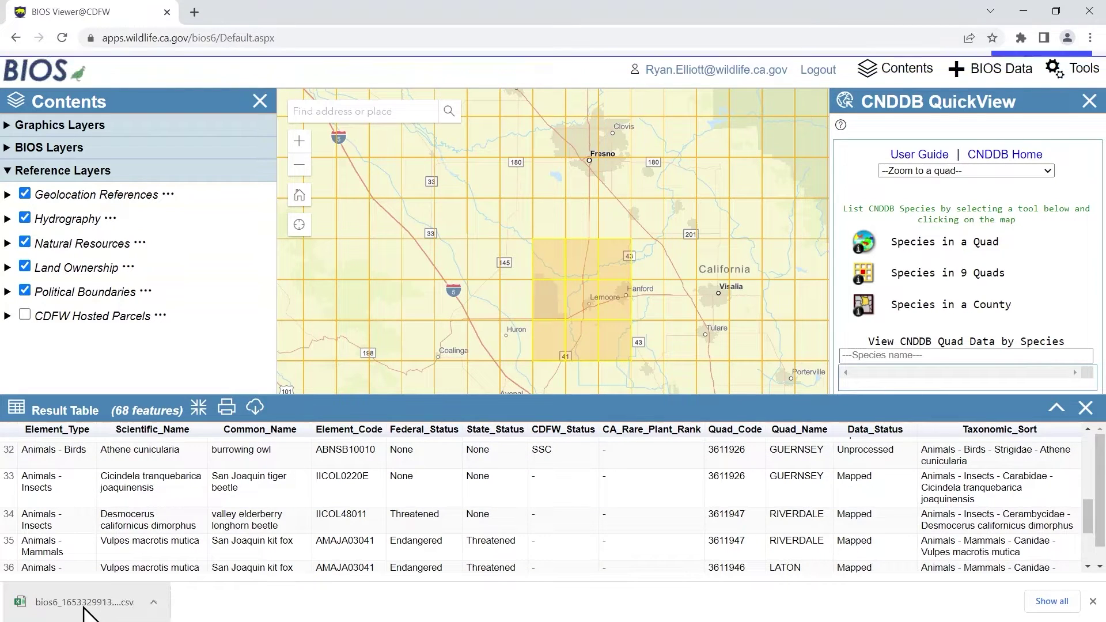
{"action": "left_click", "coordinate": [85, 615]}
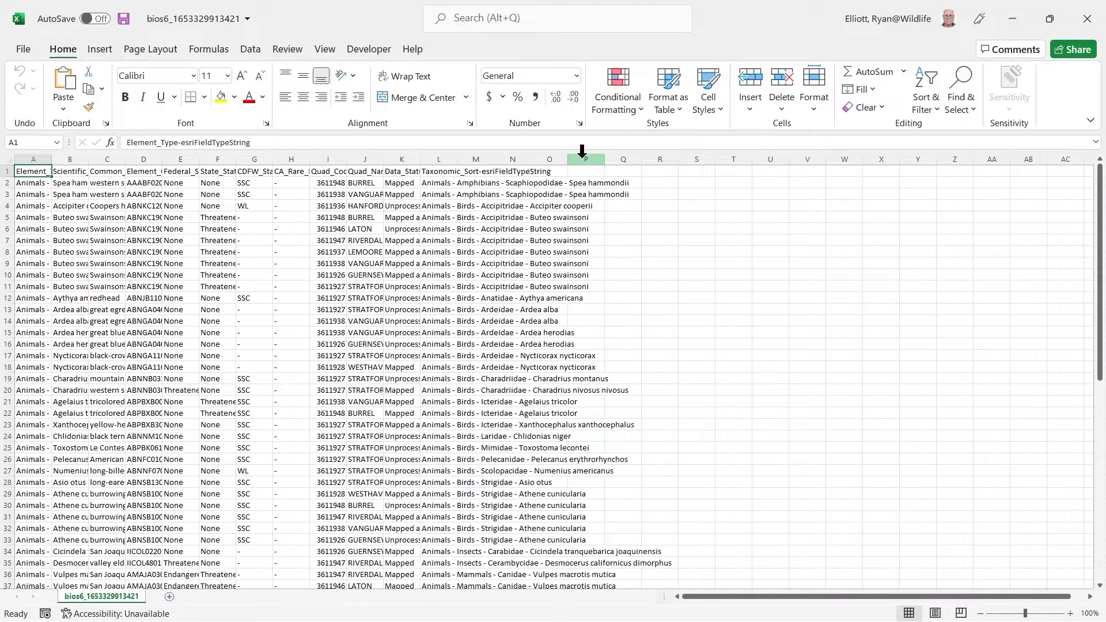
- Autofit the widths of columns A through P to their contents
{"action": "left_click_drag", "start_coordinate": [579, 161], "coordinate": [22, 159]}
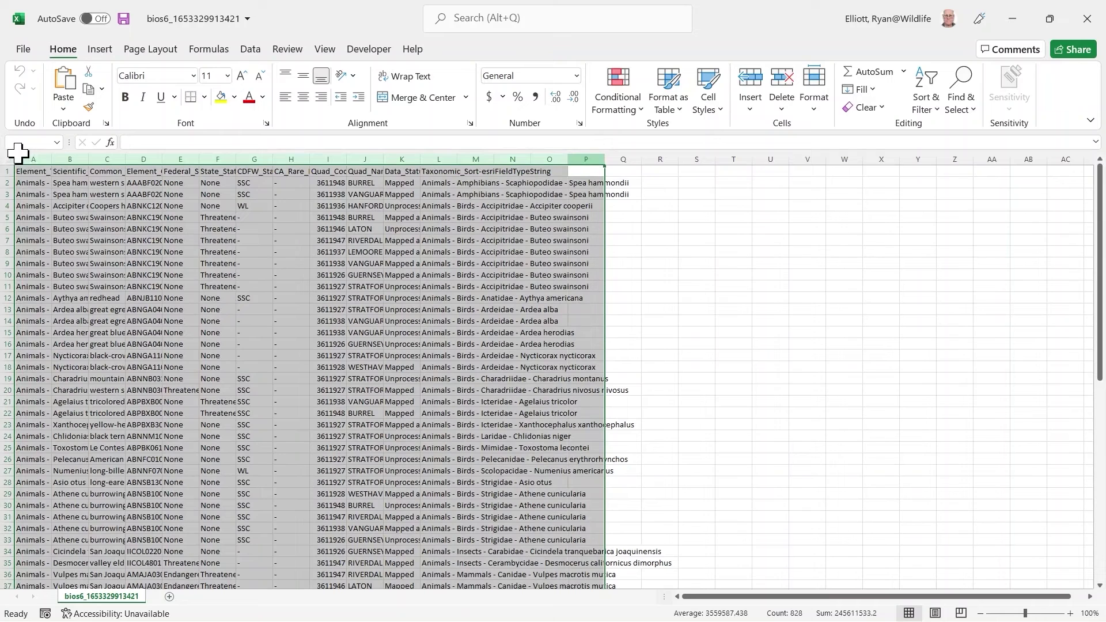
{"action": "double_click", "coordinate": [198, 163]}
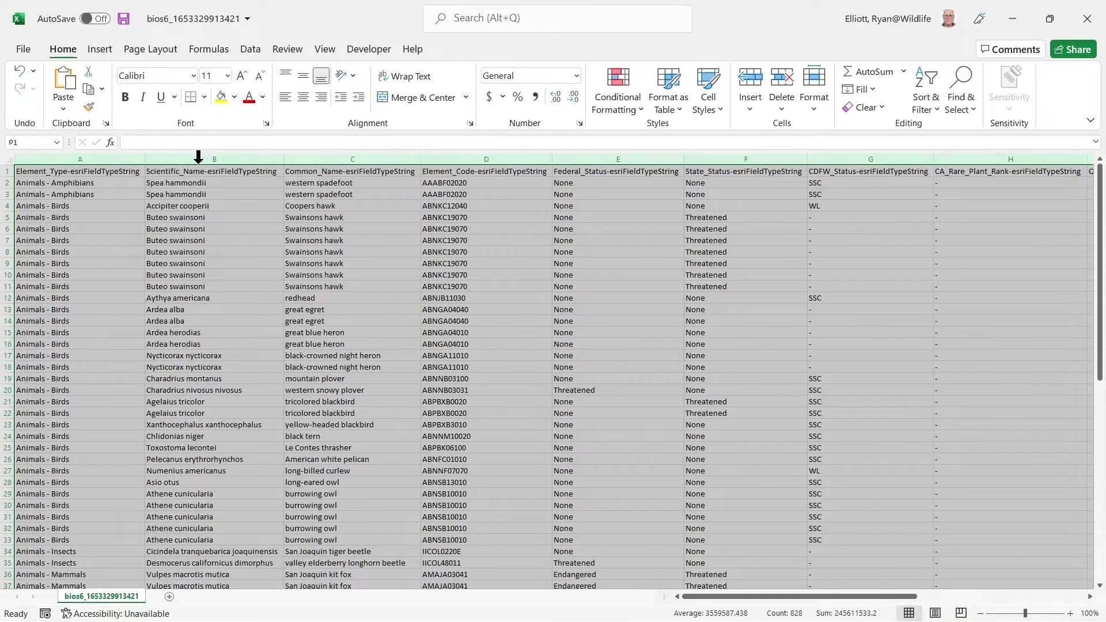
{"action": "left_click", "coordinate": [99, 173]}
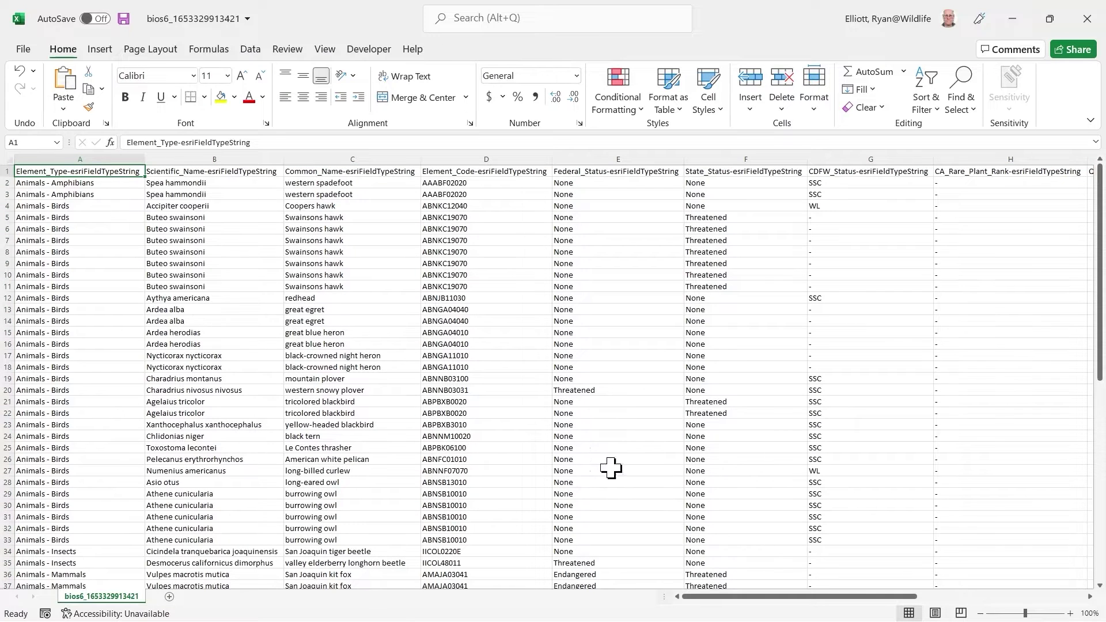
- Review the exported species records and select the Swainsons hawk rows 5 to 11 to examine their quad names and data status
{"action": "left_click_drag", "start_coordinate": [729, 596], "coordinate": [687, 601]}
{"action": "scroll", "coordinate": [92, 534], "scroll_direction": "down", "scroll_amount": 7}
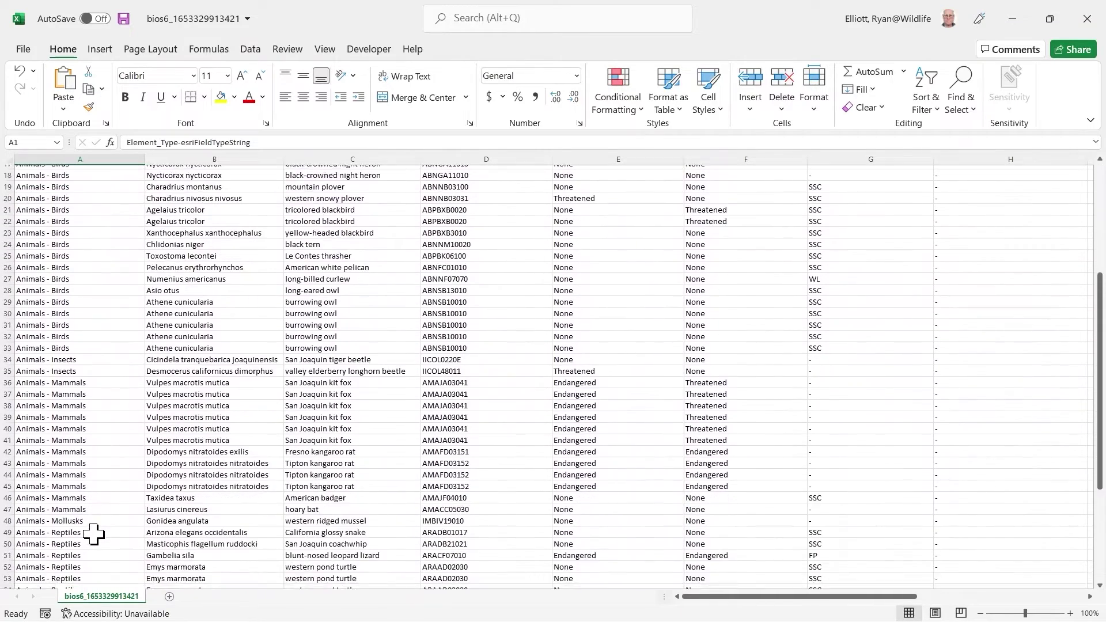
{"action": "scroll", "coordinate": [92, 533], "scroll_direction": "down", "scroll_amount": 6}
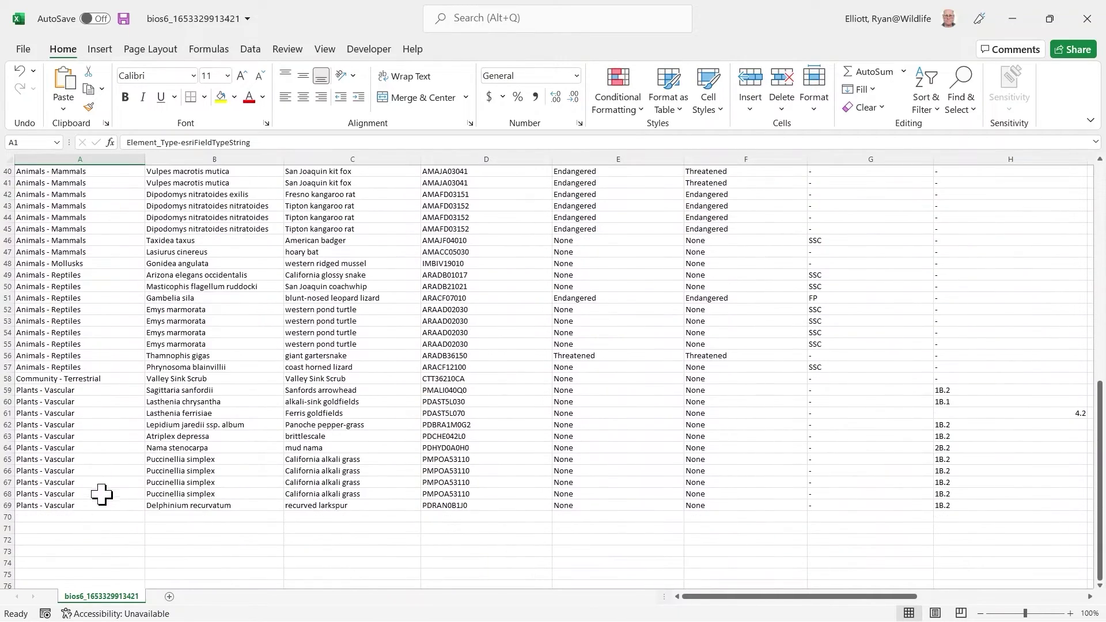
{"action": "scroll", "coordinate": [101, 492], "scroll_direction": "up", "scroll_amount": 13}
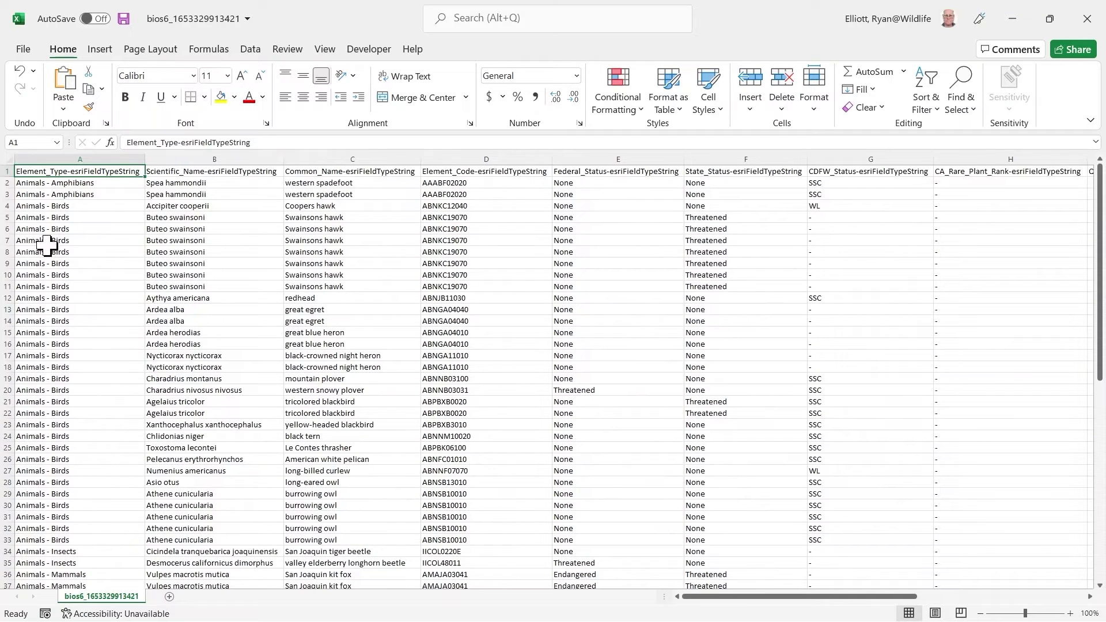
{"action": "left_click", "coordinate": [9, 198]}
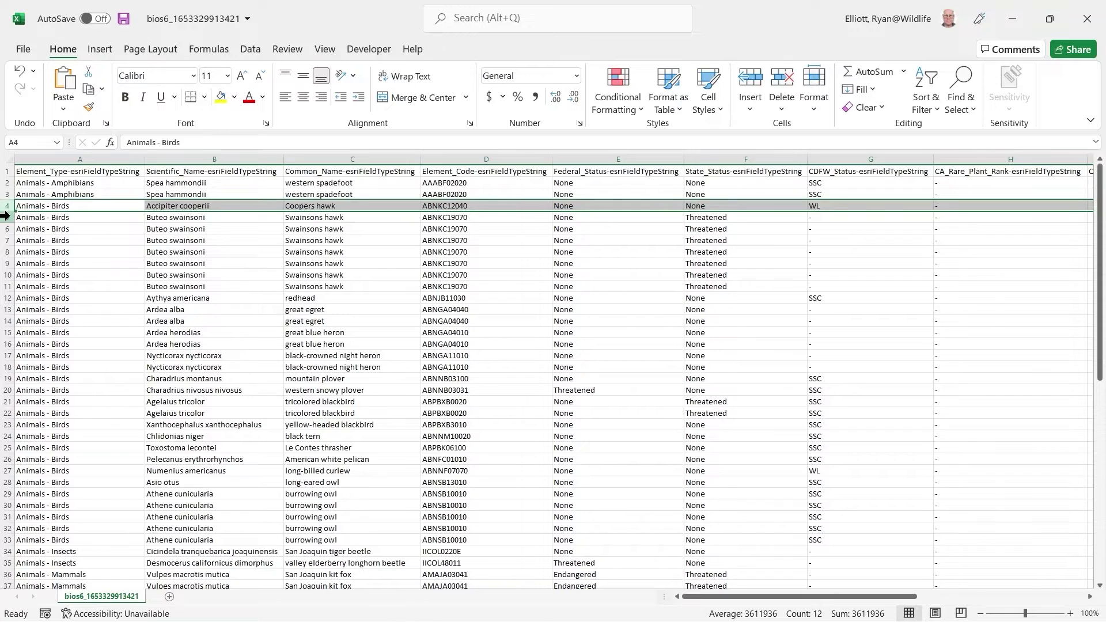
{"action": "left_click_drag", "start_coordinate": [10, 217], "coordinate": [13, 286]}
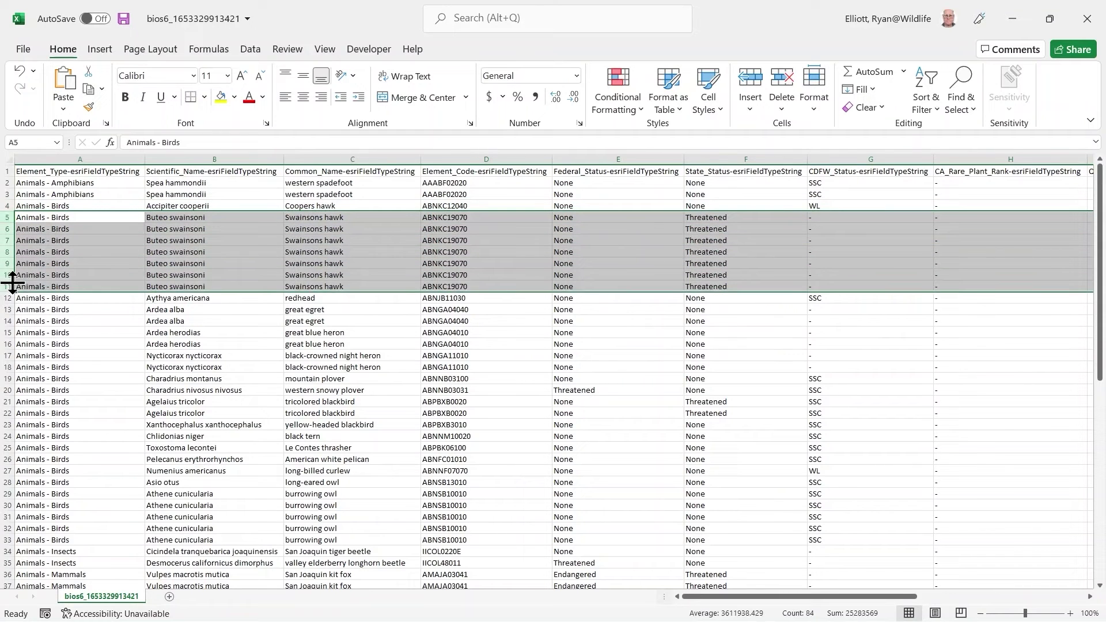
{"action": "left_click_drag", "start_coordinate": [858, 598], "coordinate": [1050, 604]}
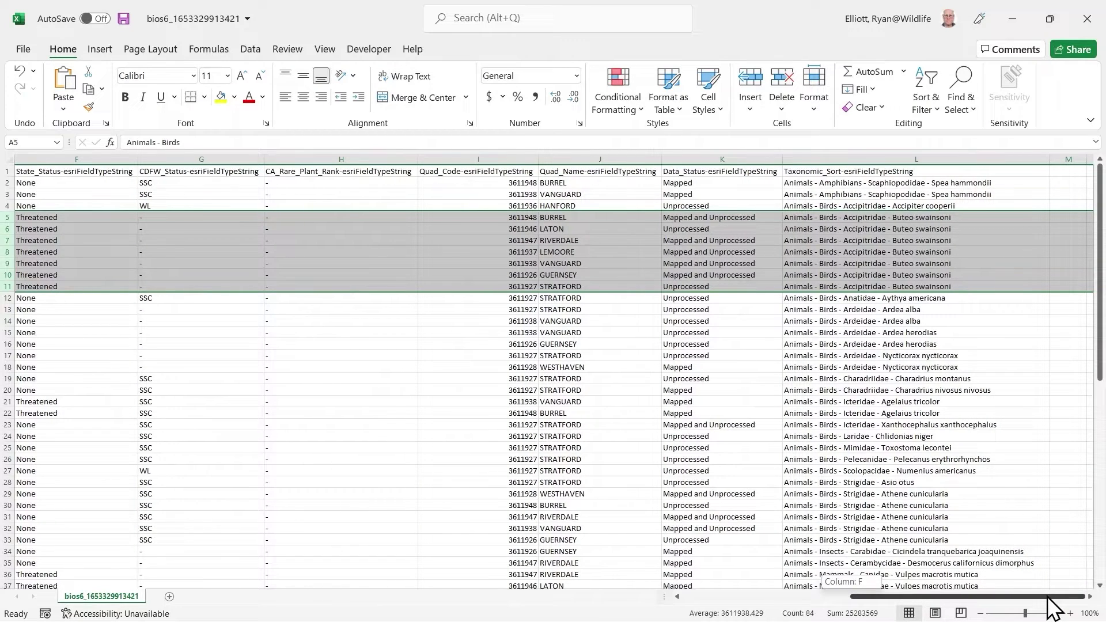
- Examine the mapped, unprocessed, and mapped-and-unprocessed entries in the Data_Status column, checking cells K2, K4 and K5
{"action": "left_click_drag", "start_coordinate": [1049, 604], "coordinate": [1049, 604]}
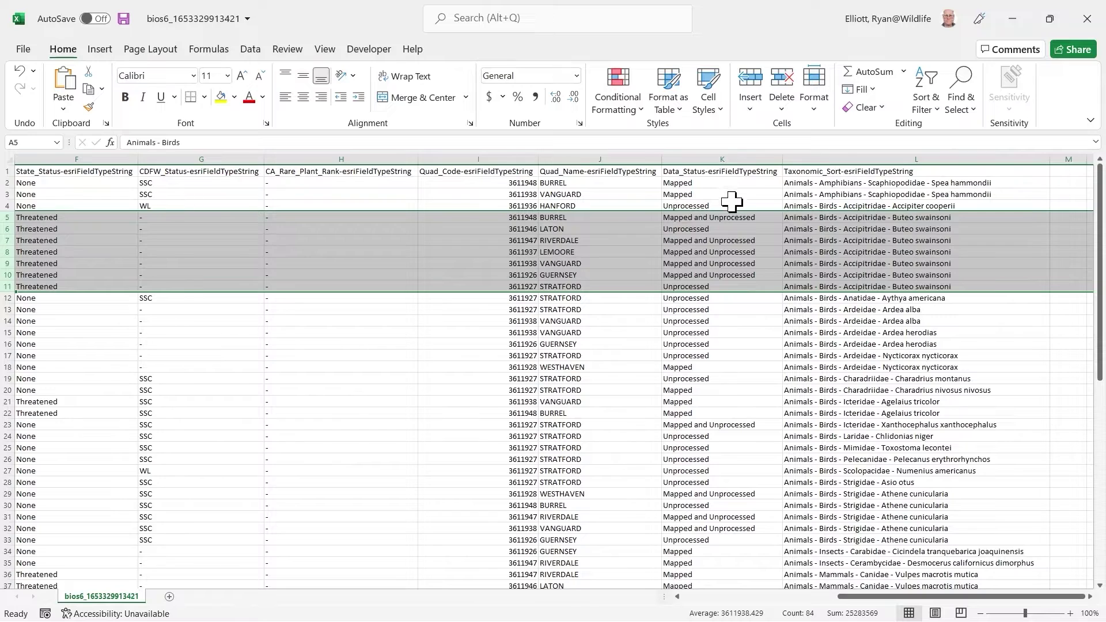
{"action": "left_click", "coordinate": [706, 183]}
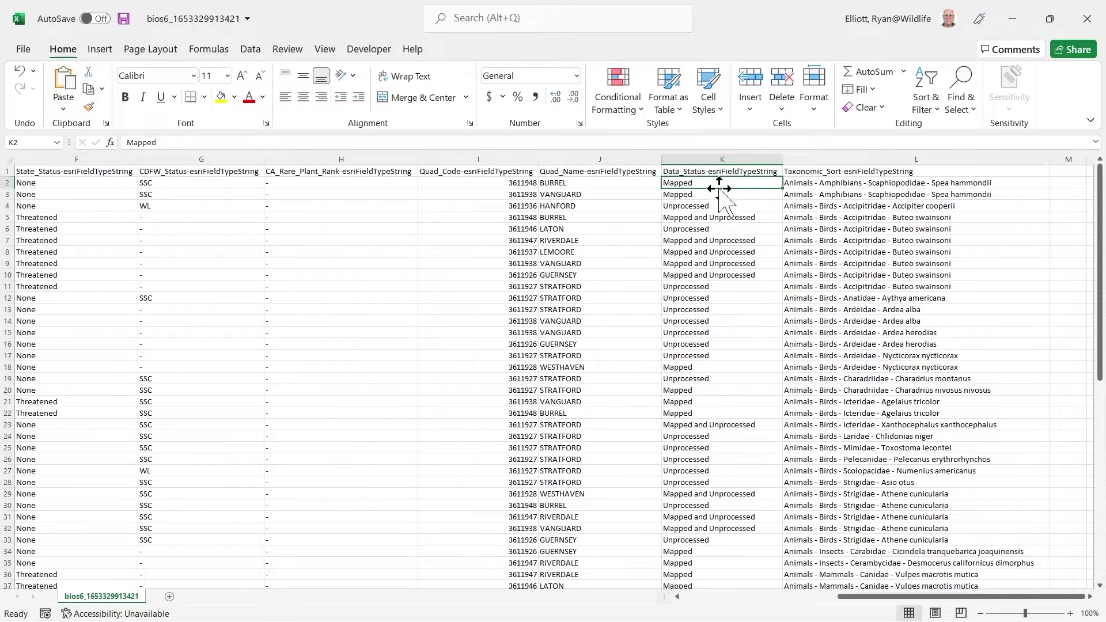
{"action": "left_click", "coordinate": [727, 204]}
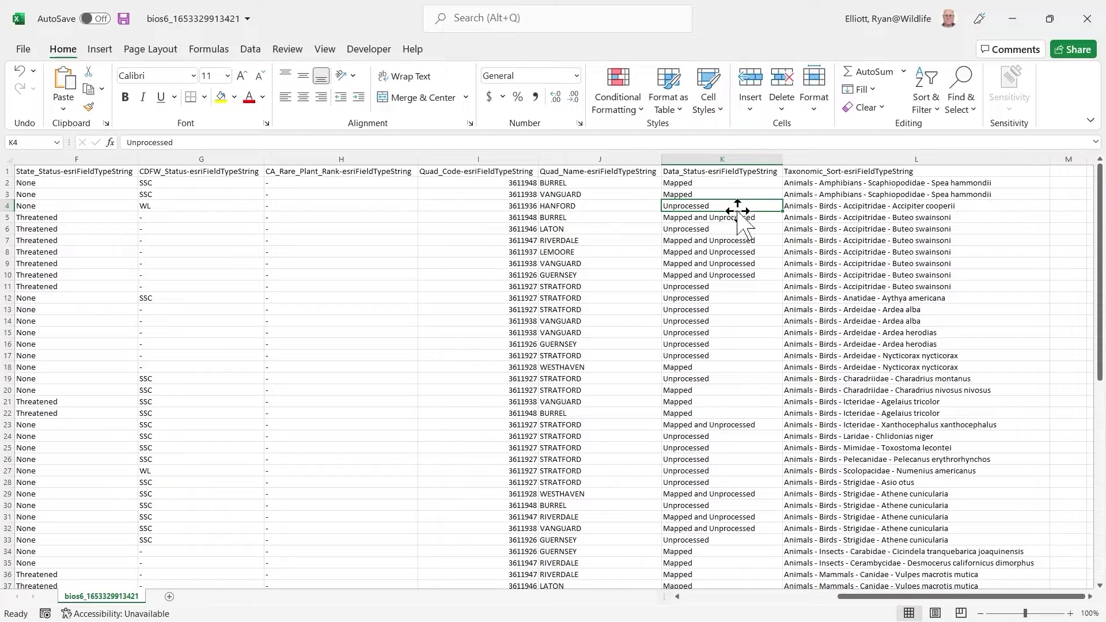
{"action": "left_click", "coordinate": [759, 218]}
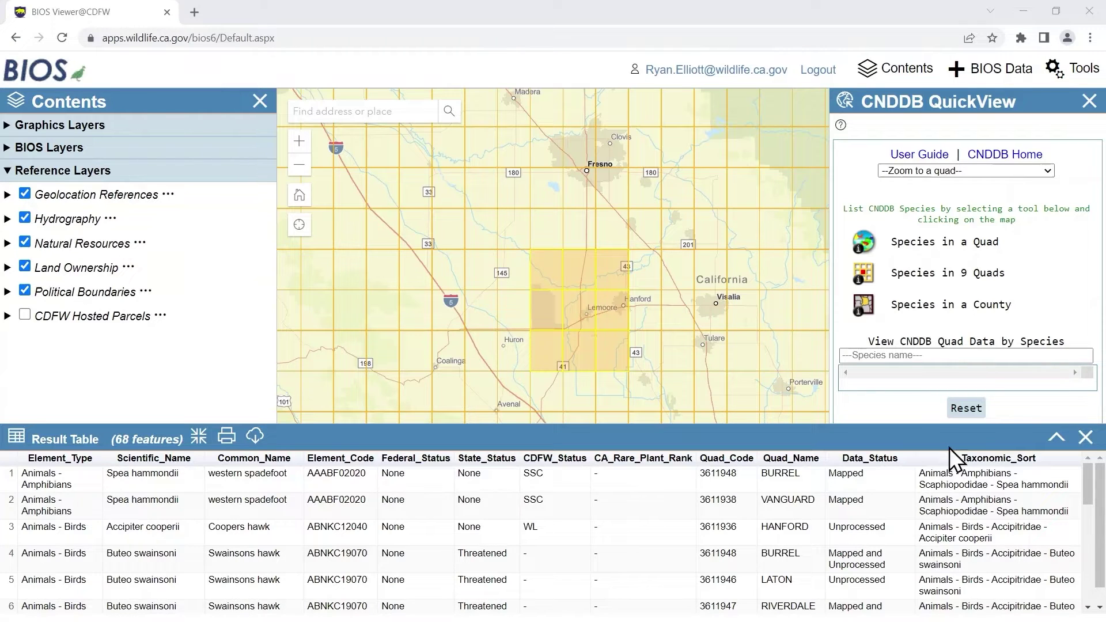
- Back in the BIOS viewer, close the result table and CNDDB QuickView, and show the 24K Quads reference layer
{"action": "left_click", "coordinate": [1087, 437]}
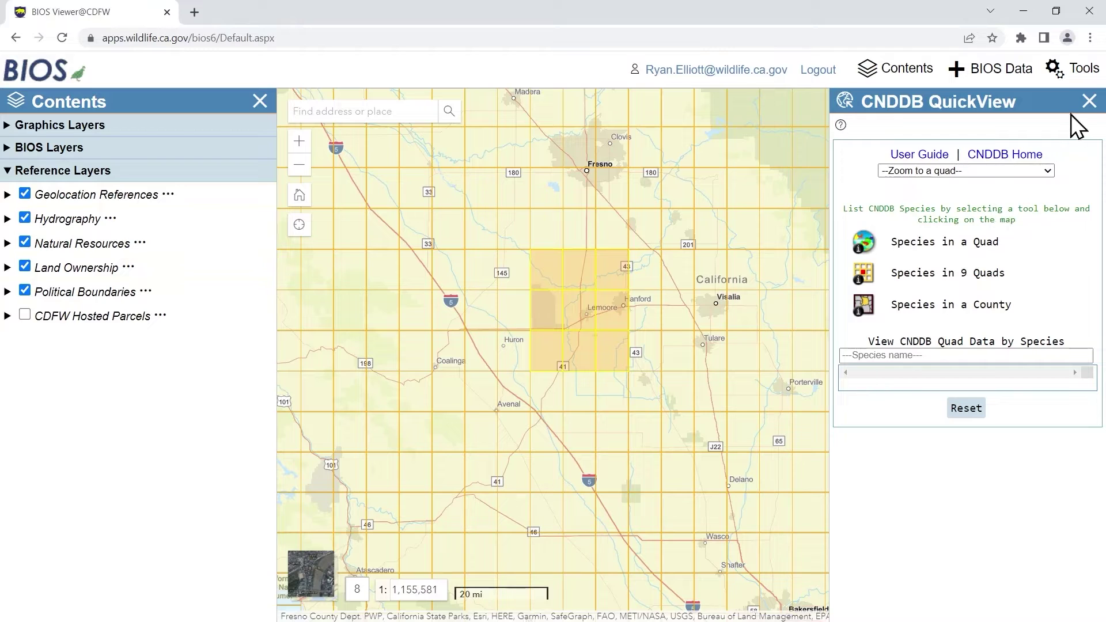
{"action": "left_click", "coordinate": [1088, 103]}
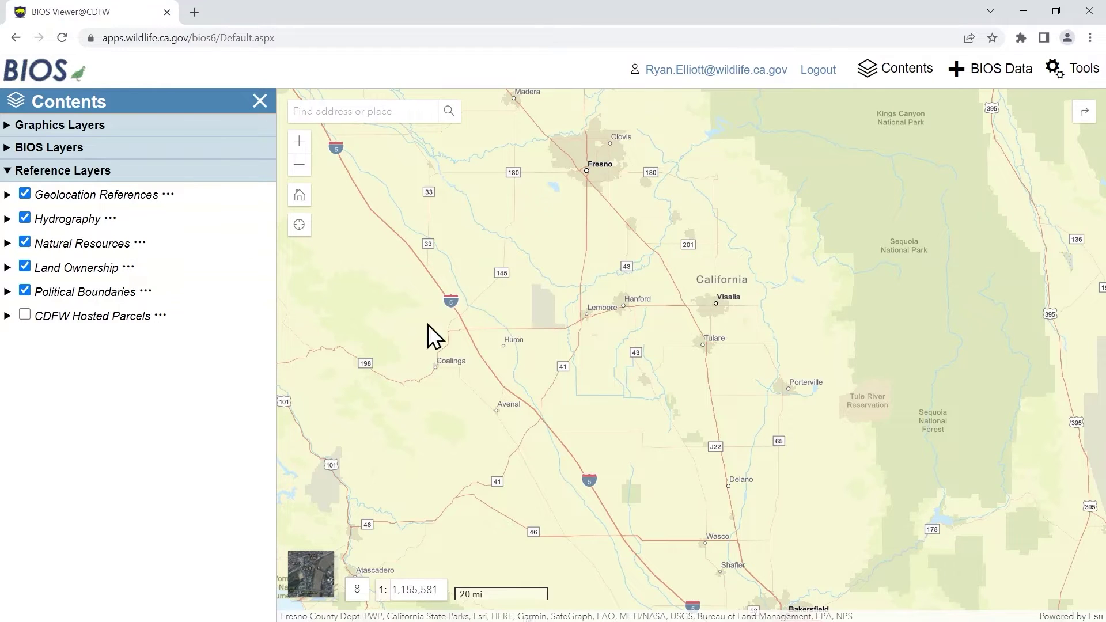
{"action": "left_click", "coordinate": [7, 196]}
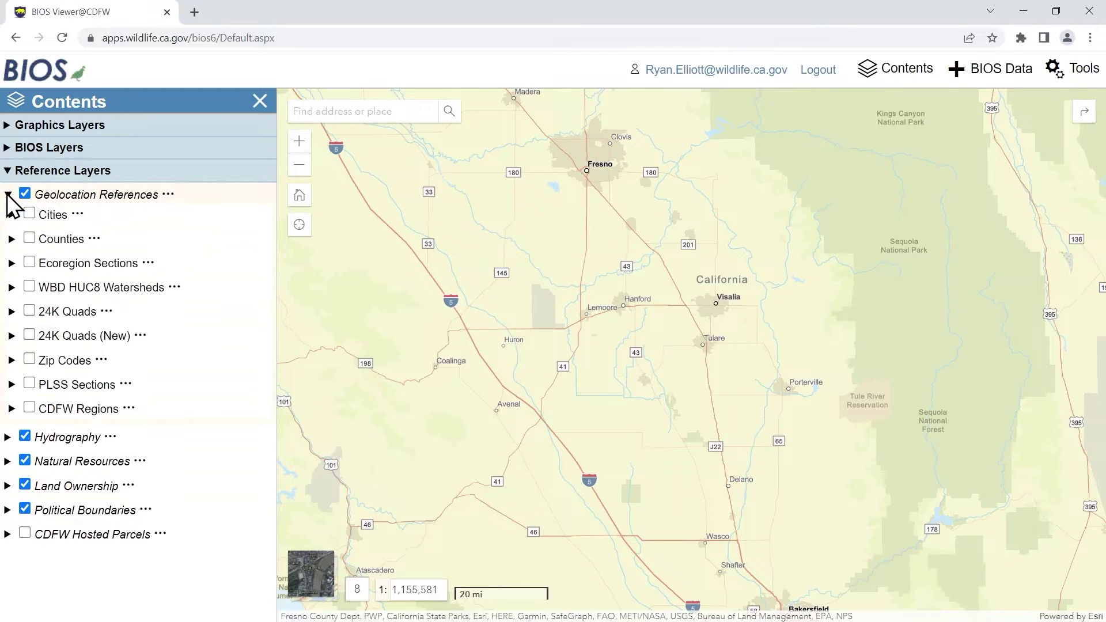
{"action": "left_click", "coordinate": [30, 311]}
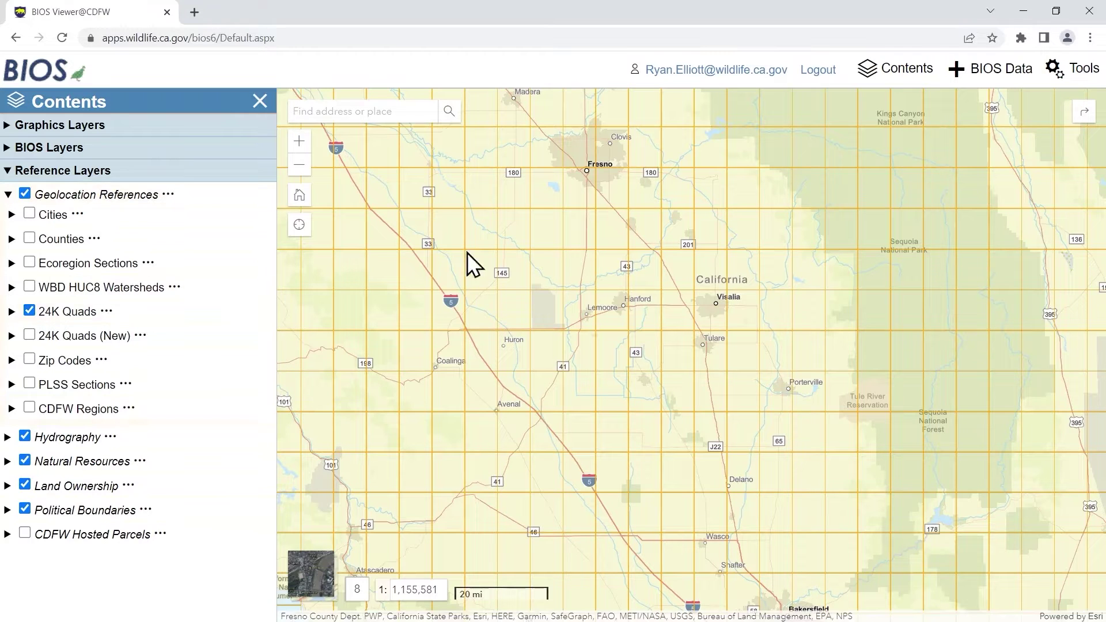
- Search the BIOS catalog for layers matching "unprocessed"
{"action": "left_click", "coordinate": [994, 68]}
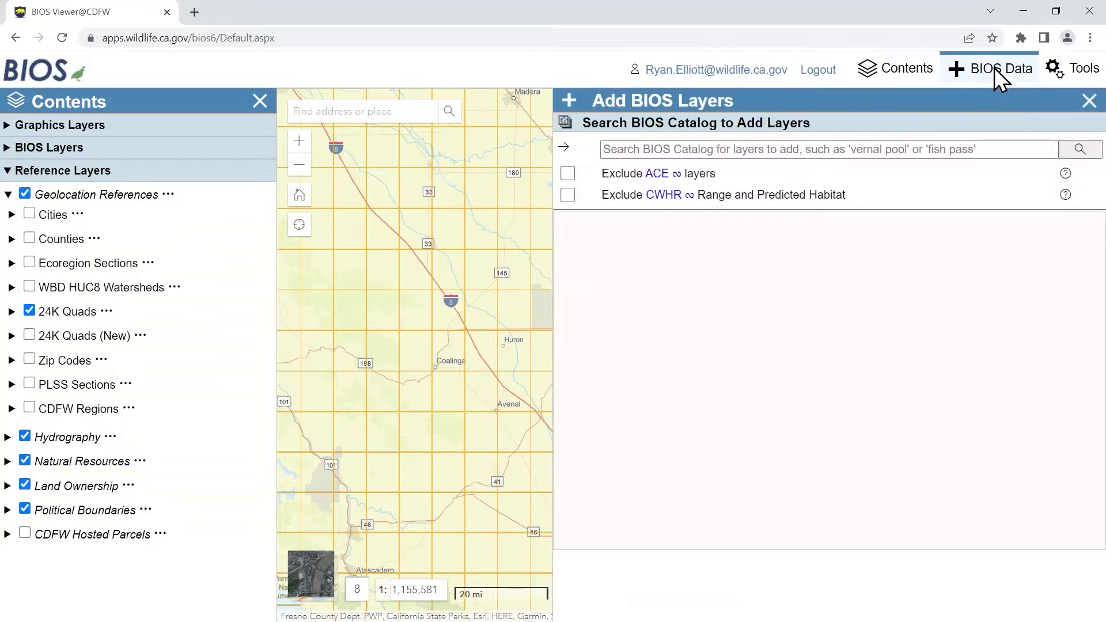
{"action": "left_click", "coordinate": [919, 145]}
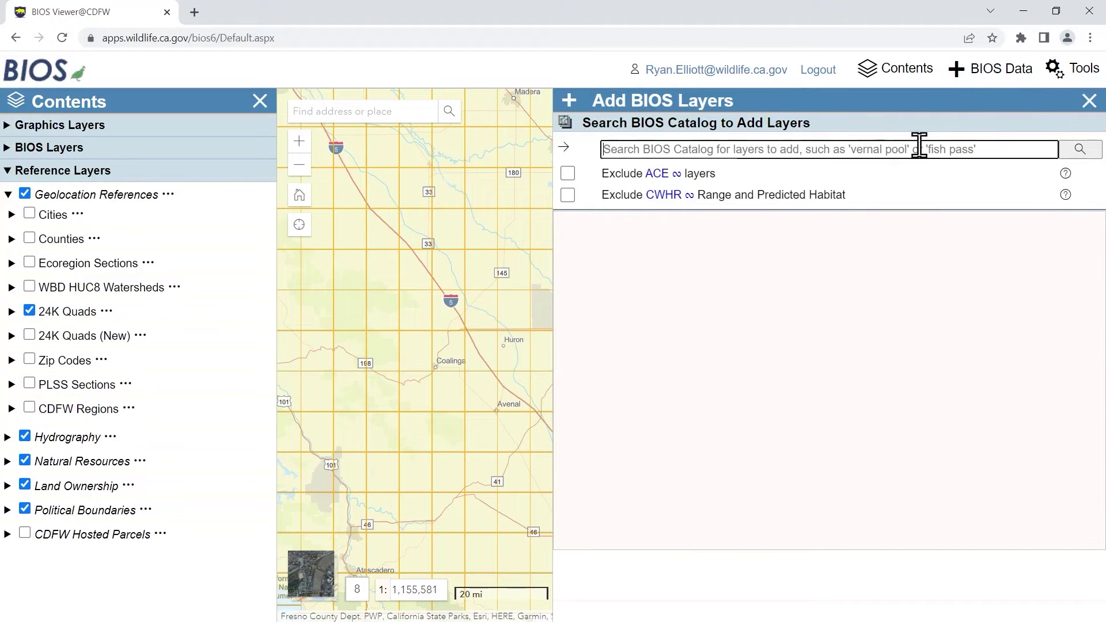
{"action": "type", "text": "unproc"}
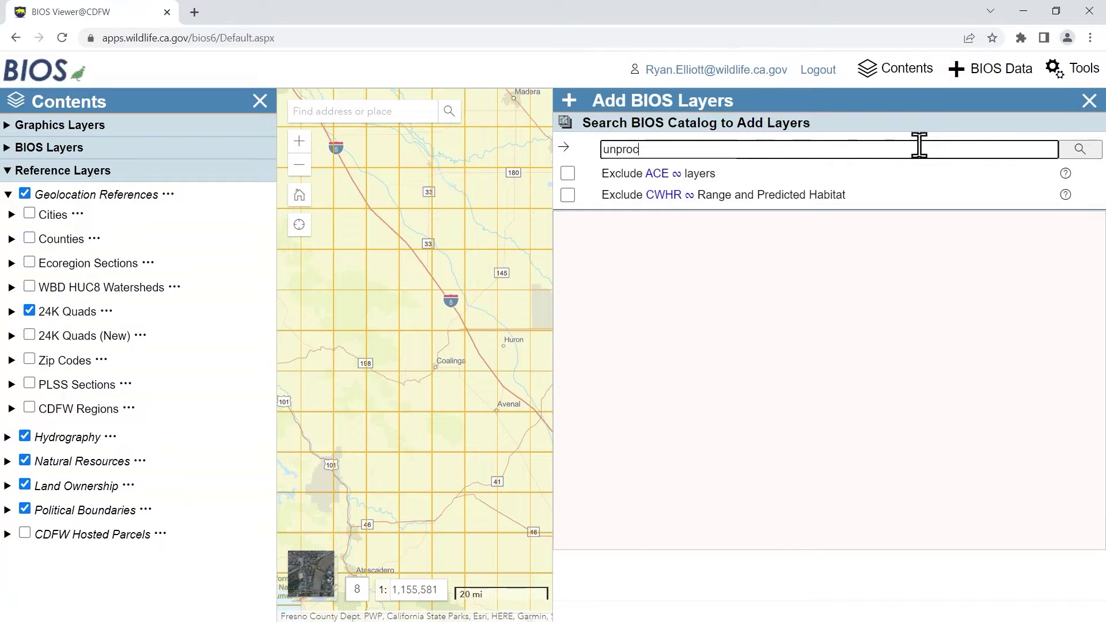
{"action": "type", "text": "essed"}
{"action": "left_click", "coordinate": [1087, 151]}
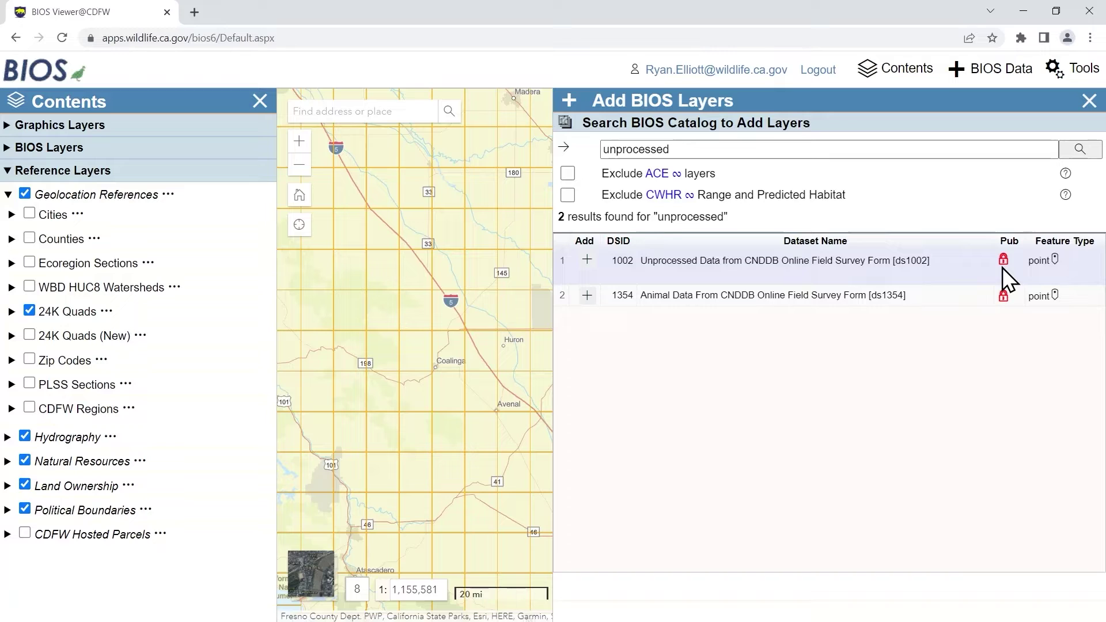
- Add the Unprocessed Data from CNDDB Online Field Survey Form [ds1002] layer and show it on the map
{"action": "mouse_move", "coordinate": [1003, 265]}
{"action": "left_click", "coordinate": [588, 259]}
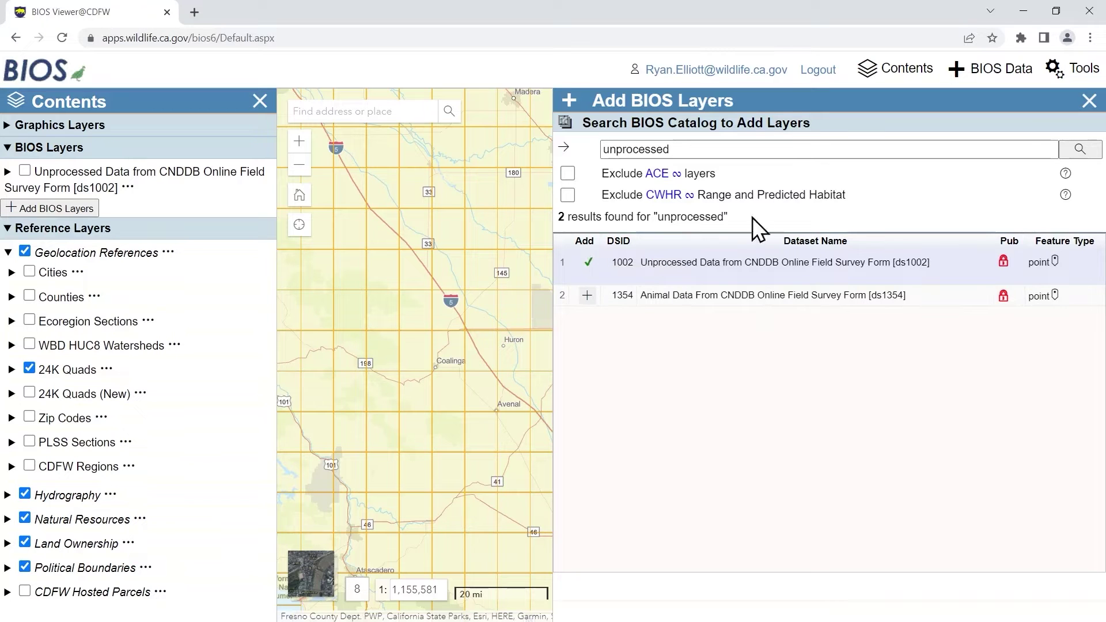
{"action": "left_click", "coordinate": [1088, 101]}
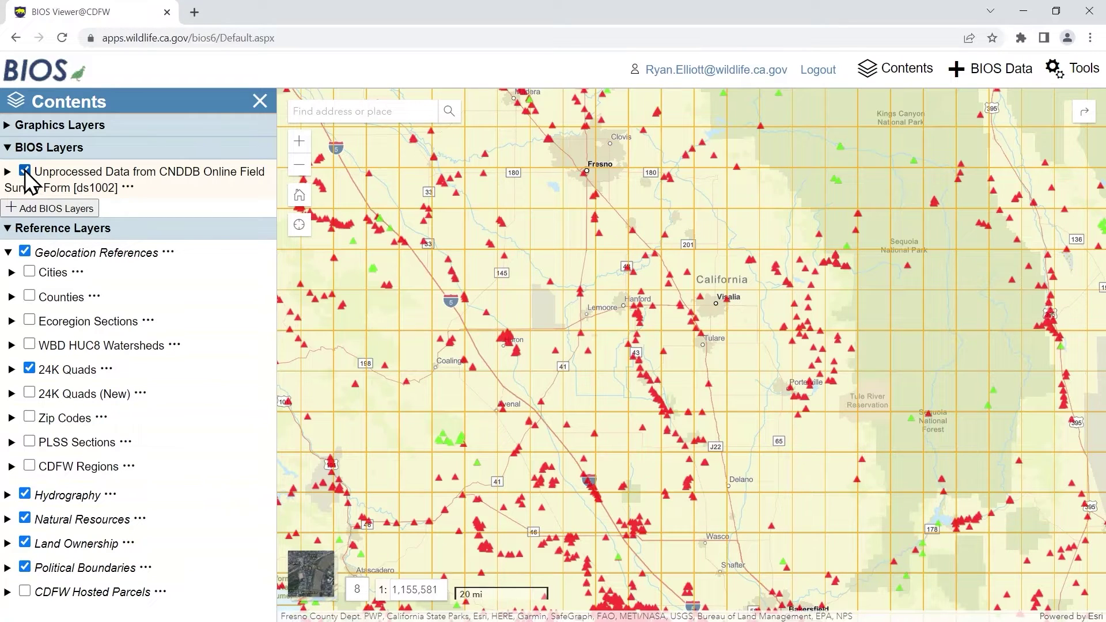
- Use Select By Graphics to select the ds1002 points inside a rectangle covering the nine quads around Lemoore
{"action": "left_click", "coordinate": [163, 170]}
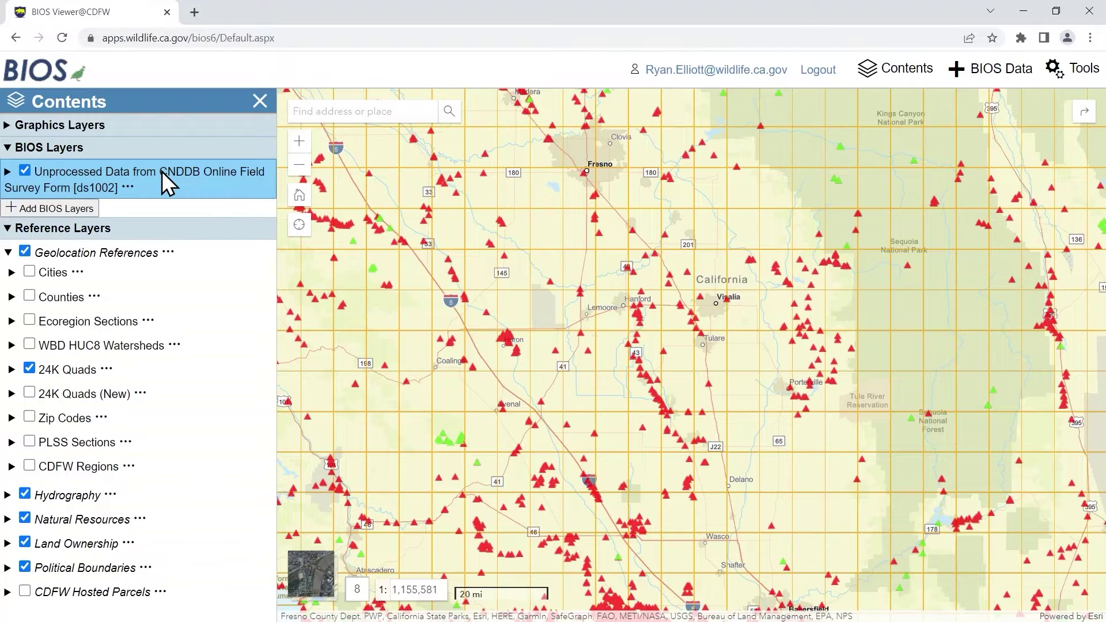
{"action": "left_click", "coordinate": [1080, 75]}
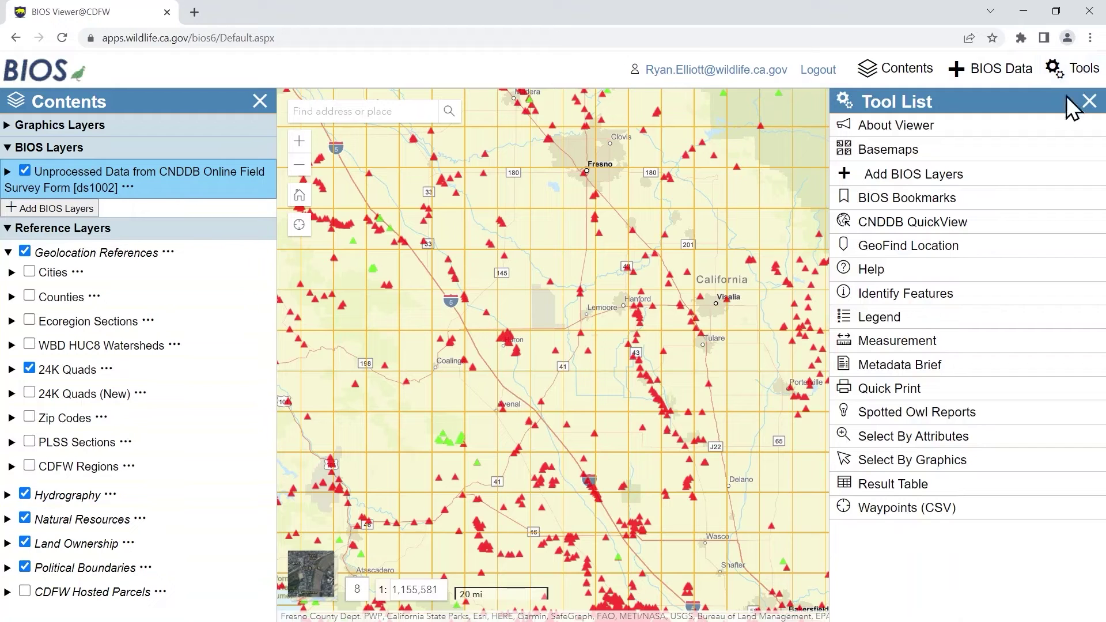
{"action": "left_click", "coordinate": [1020, 461]}
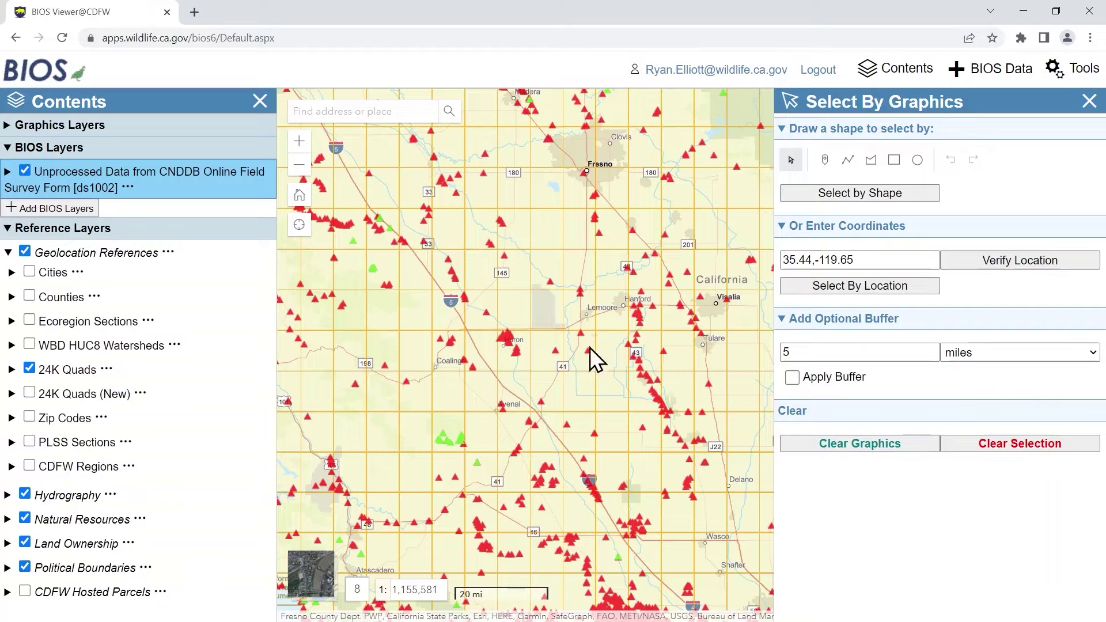
{"action": "scroll", "coordinate": [576, 310], "scroll_direction": "up", "scroll_amount": 1}
{"action": "left_click_drag", "start_coordinate": [569, 310], "coordinate": [526, 304]}
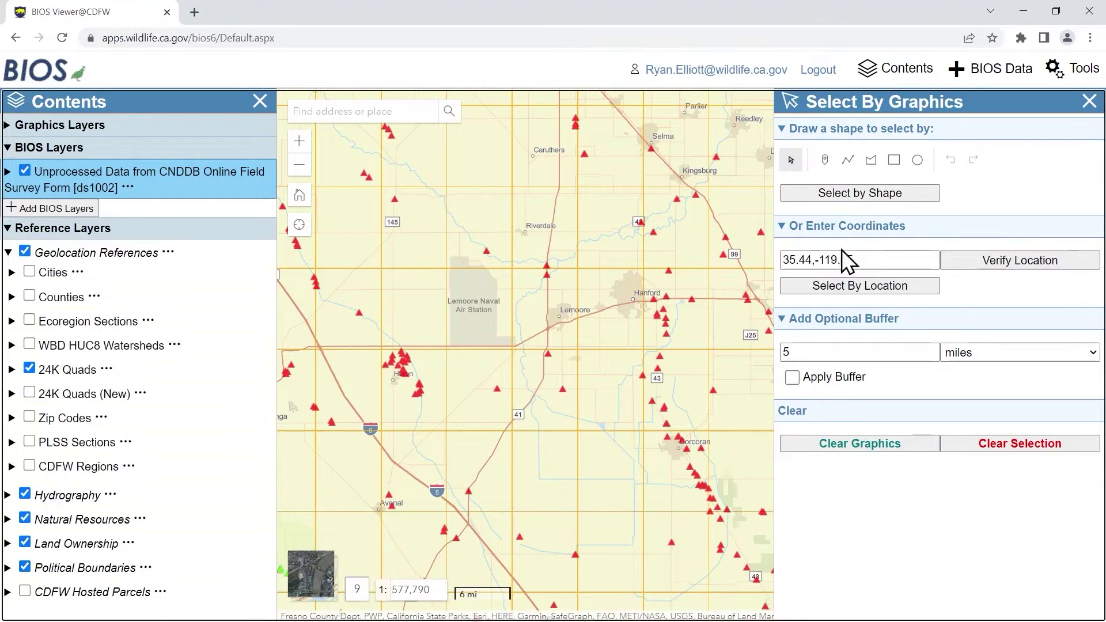
{"action": "left_click", "coordinate": [893, 163]}
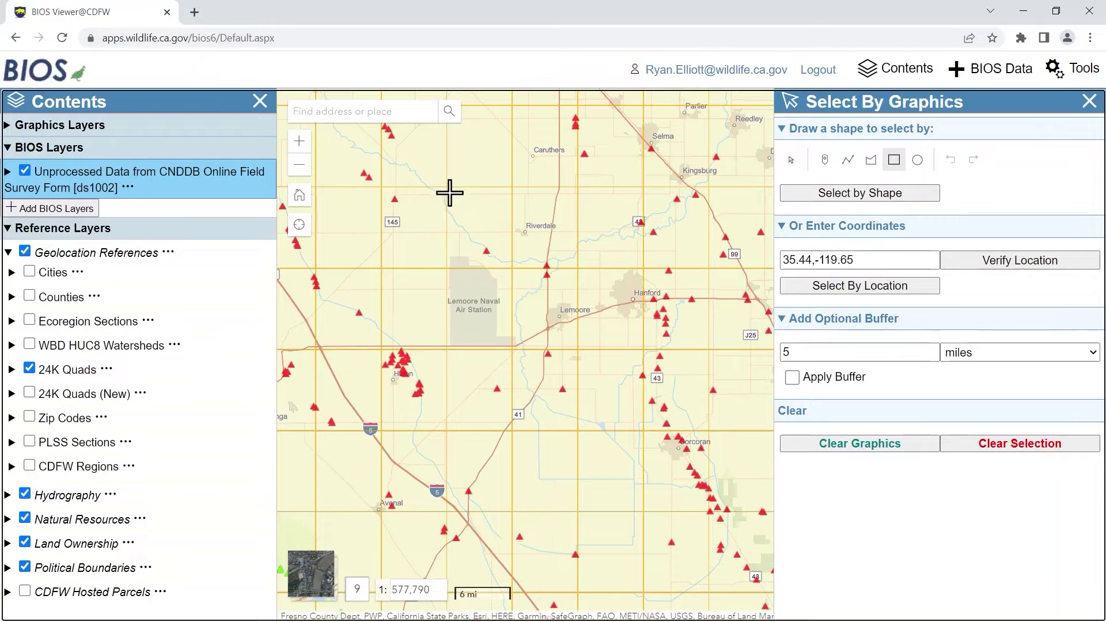
{"action": "left_click_drag", "start_coordinate": [450, 188], "coordinate": [465, 219]}
{"action": "left_click_drag", "start_coordinate": [545, 306], "coordinate": [641, 413]}
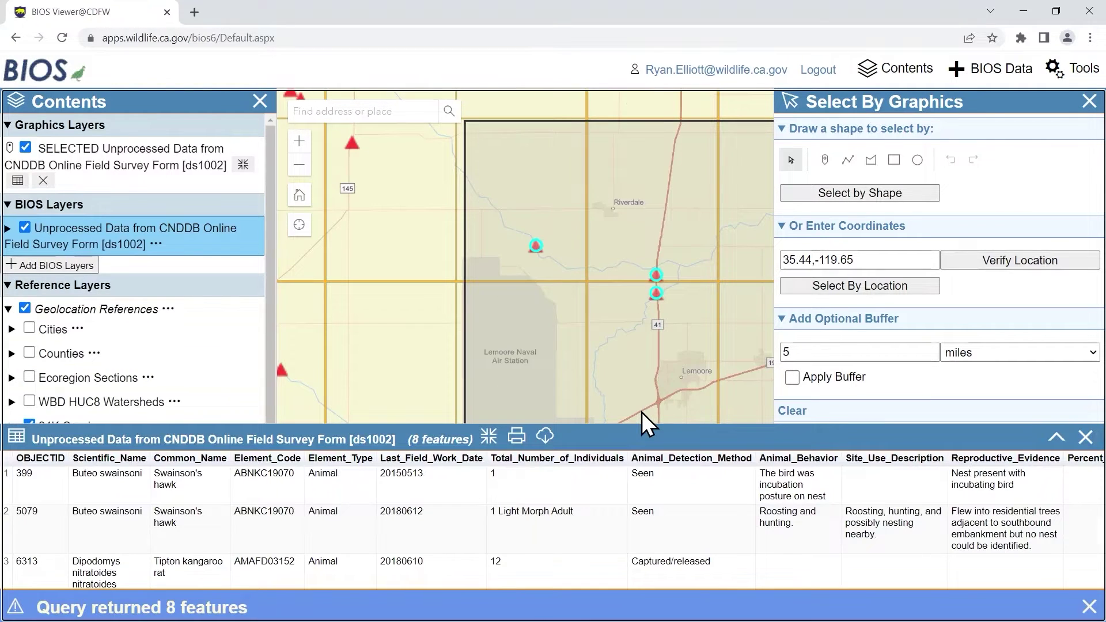
{"action": "scroll", "coordinate": [669, 330], "scroll_direction": "down", "scroll_amount": 2}
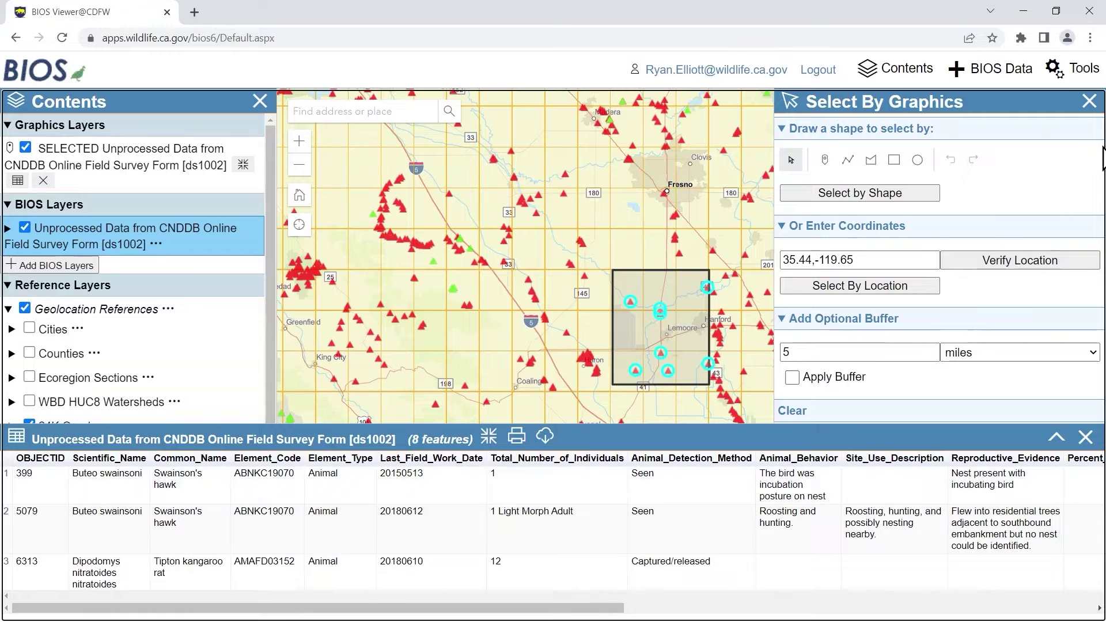
{"action": "left_click", "coordinate": [1086, 102]}
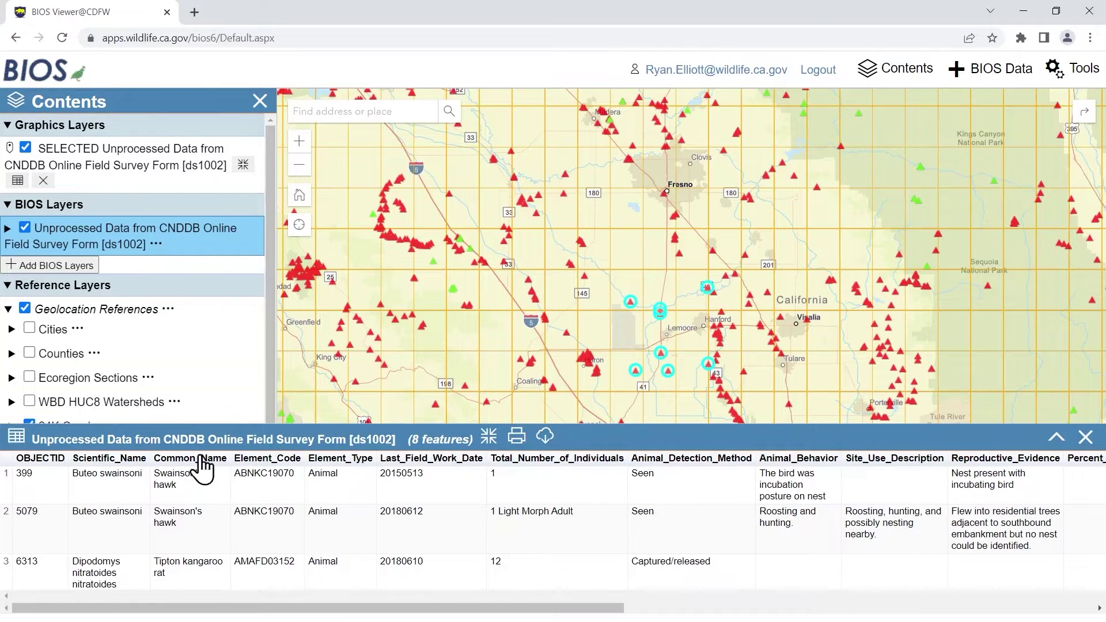
- Sort the selected ds1002 records by Scientific_Name and review their field survey details in the enlarged result table
{"action": "left_click", "coordinate": [122, 459]}
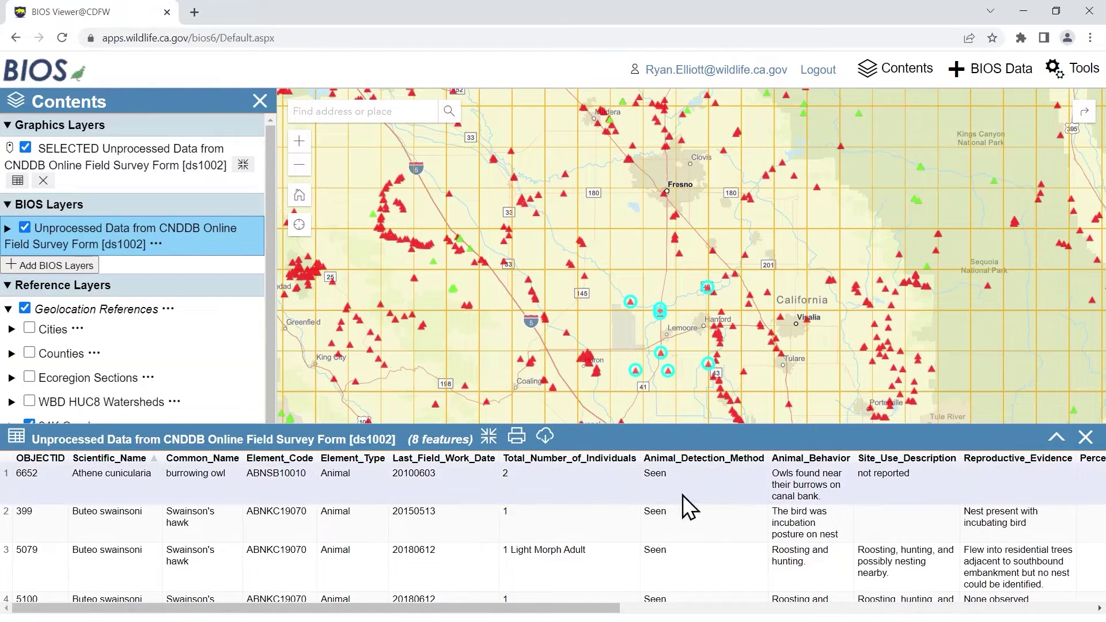
{"action": "left_click", "coordinate": [1056, 436]}
{"action": "scroll", "coordinate": [1045, 429], "scroll_direction": "down", "scroll_amount": 5}
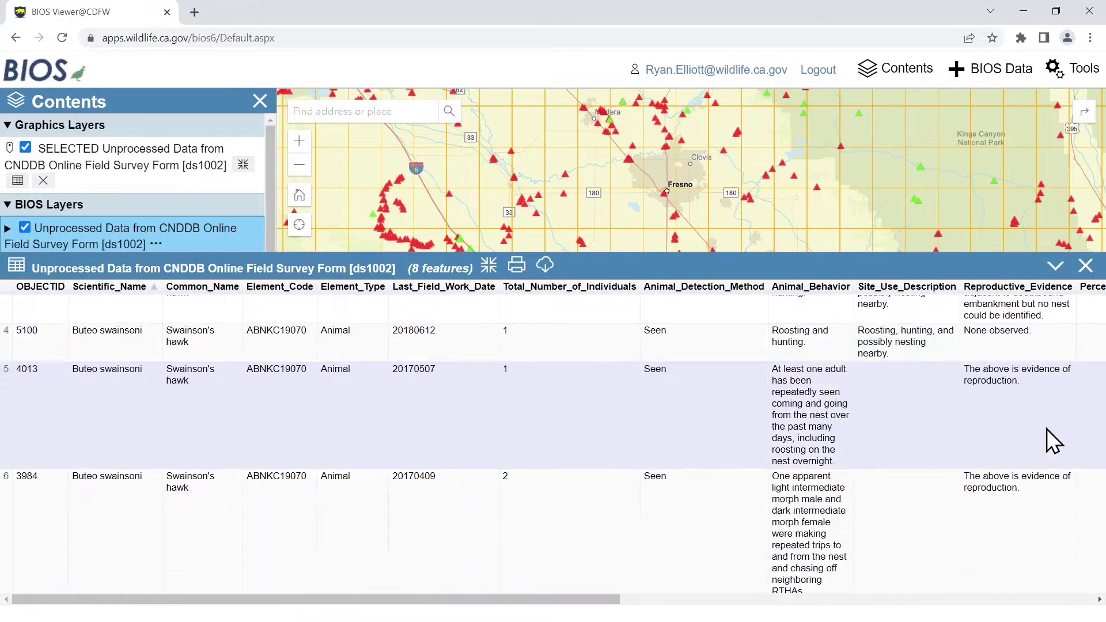
{"action": "scroll", "coordinate": [1046, 428], "scroll_direction": "up", "scroll_amount": 5}
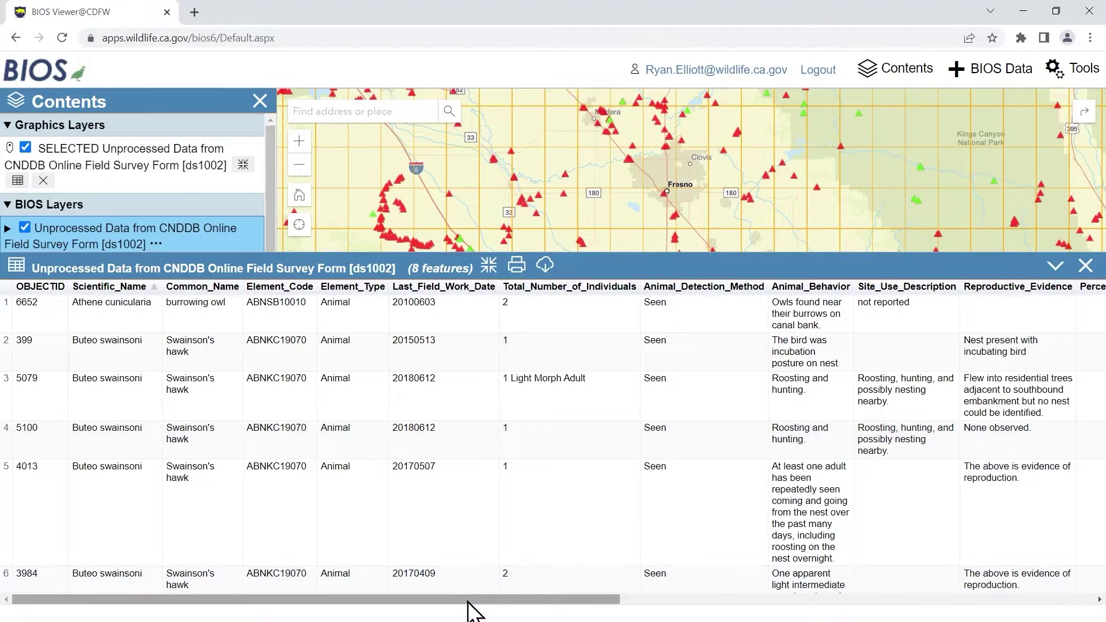
{"action": "left_click_drag", "start_coordinate": [469, 610], "coordinate": [407, 599]}
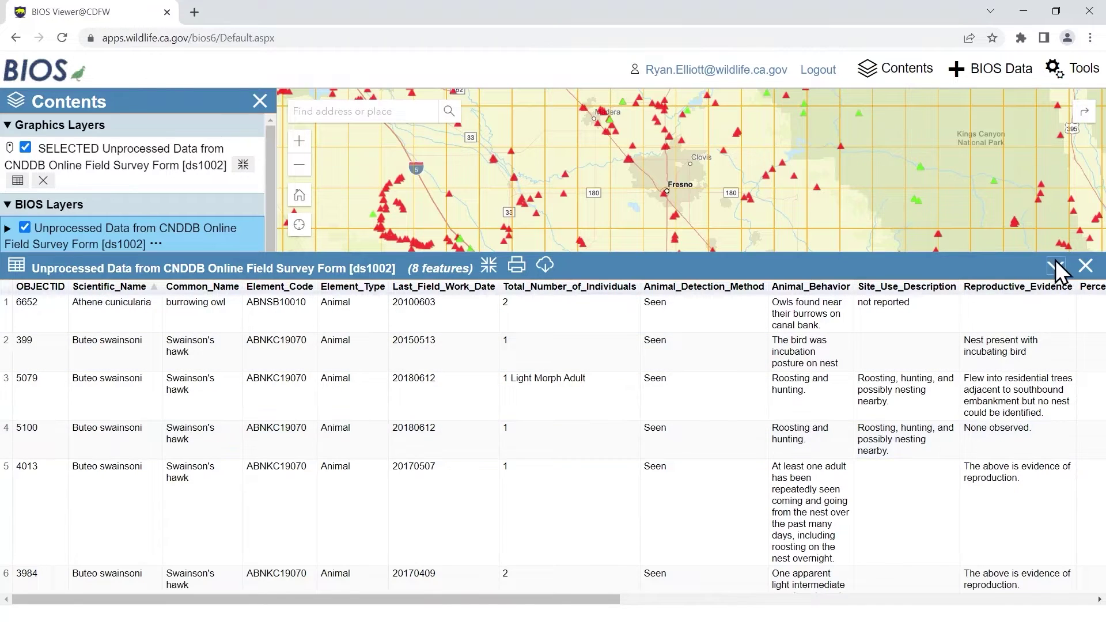
{"action": "left_click", "coordinate": [1055, 265]}
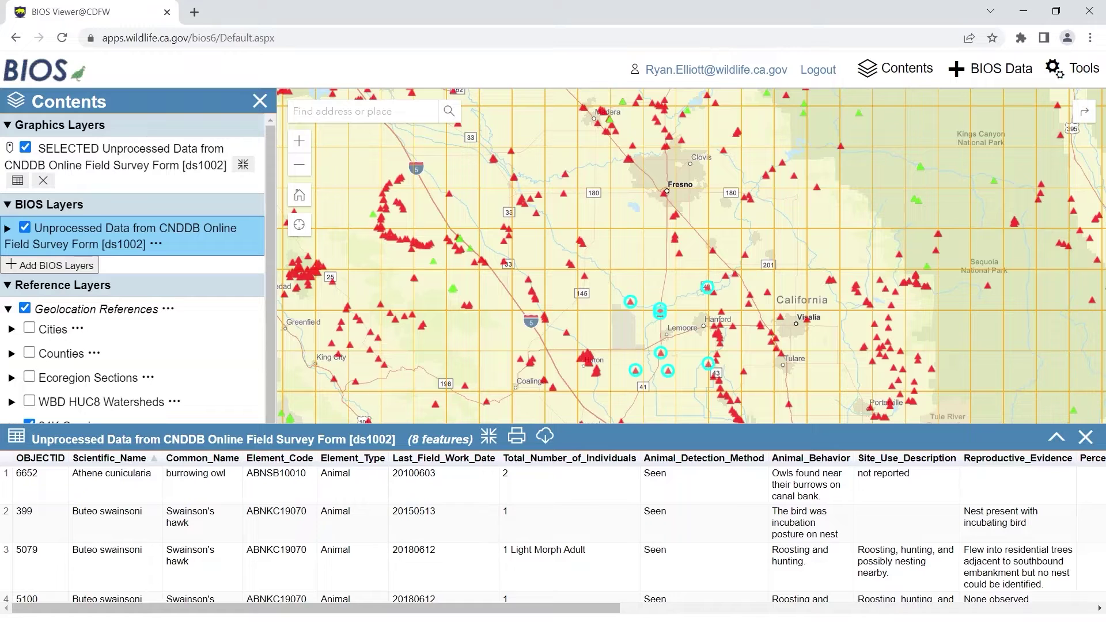
- Close the result table, remove the selected-features graphics layer, and hide the ds1002 layer
{"action": "left_click", "coordinate": [1093, 433]}
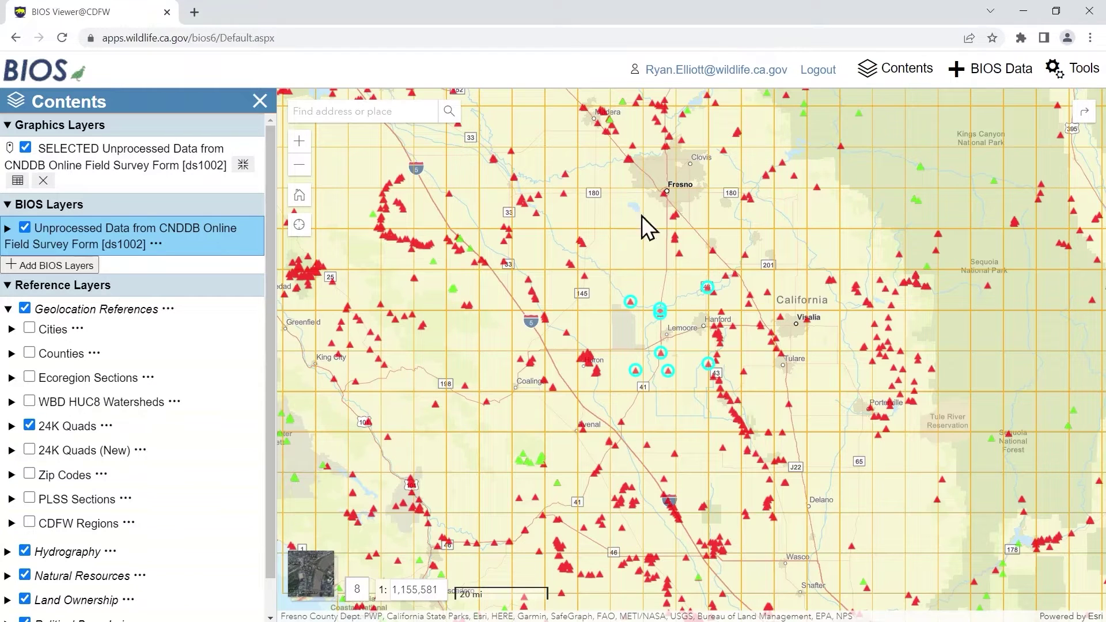
{"action": "left_click", "coordinate": [43, 180]}
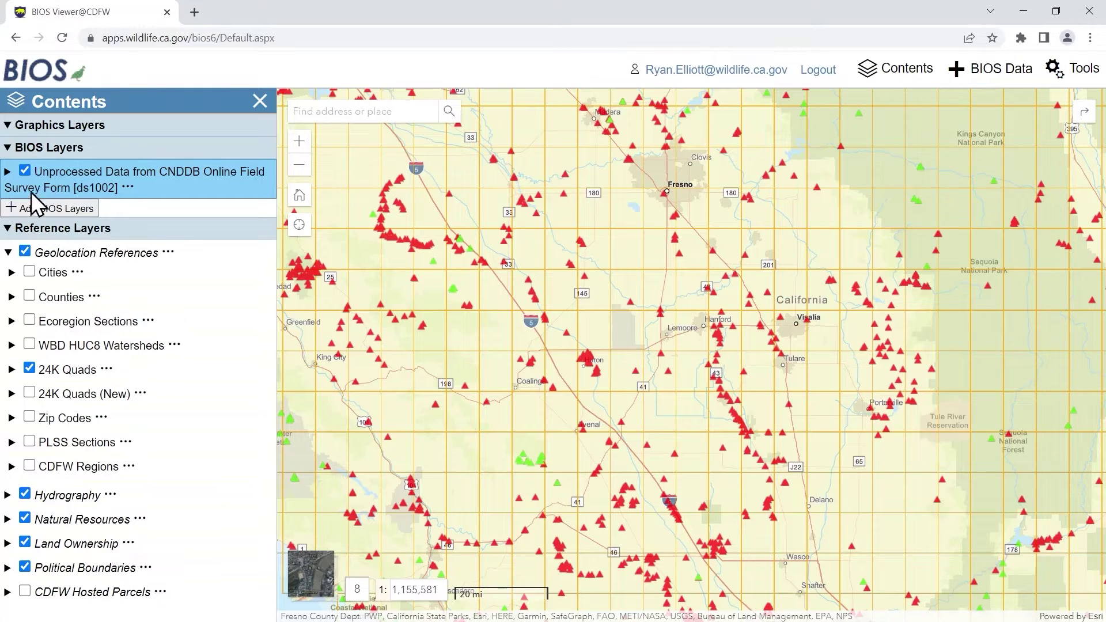
{"action": "left_click", "coordinate": [25, 169]}
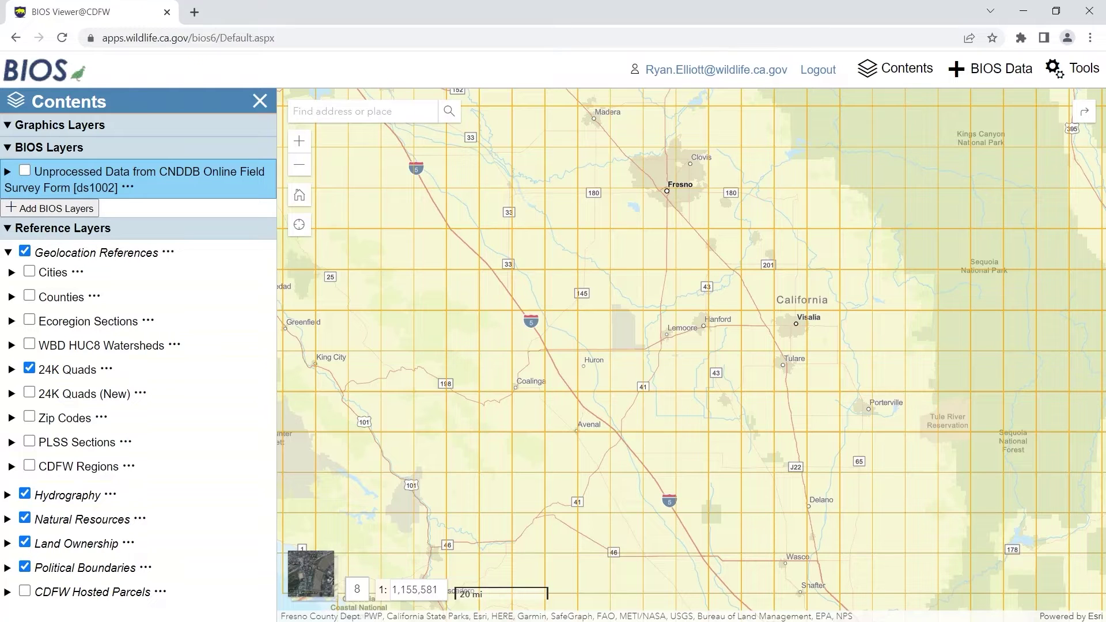
- Use CNDDB QuickView to view quad data by species, searching for "spotted owl" and choosing the California spotted owl
{"action": "left_click", "coordinate": [1063, 71]}
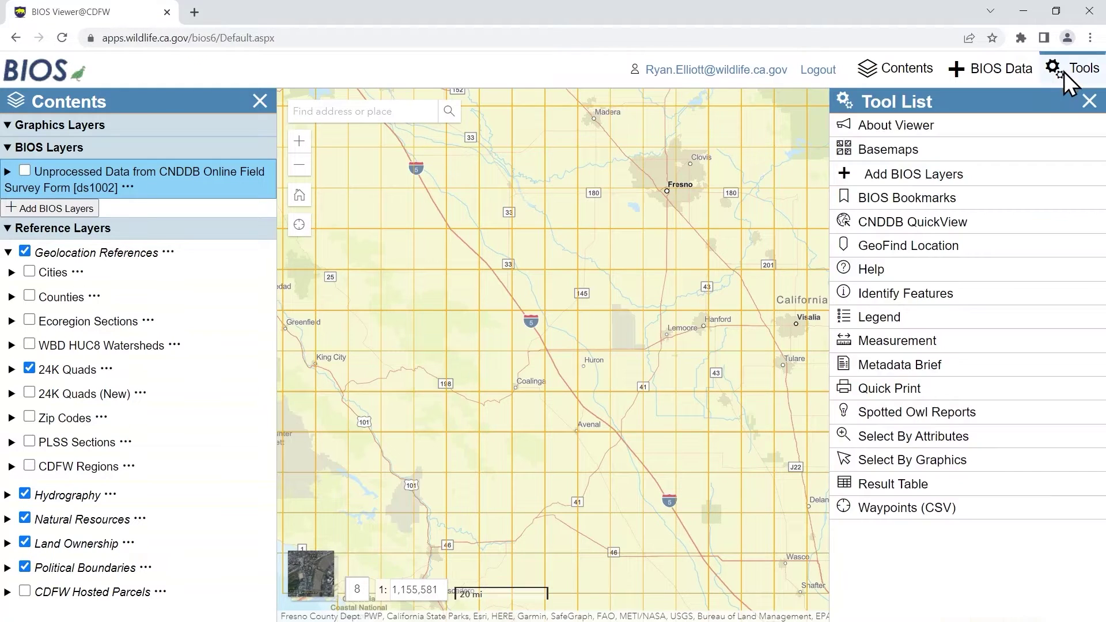
{"action": "left_click", "coordinate": [1040, 219]}
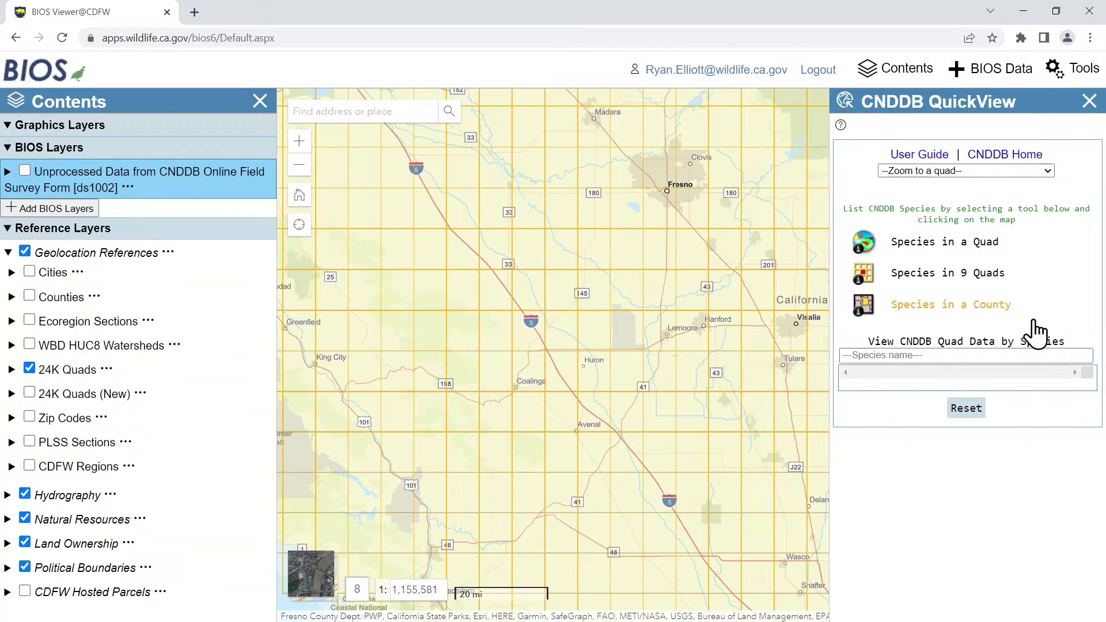
{"action": "left_click", "coordinate": [1021, 353]}
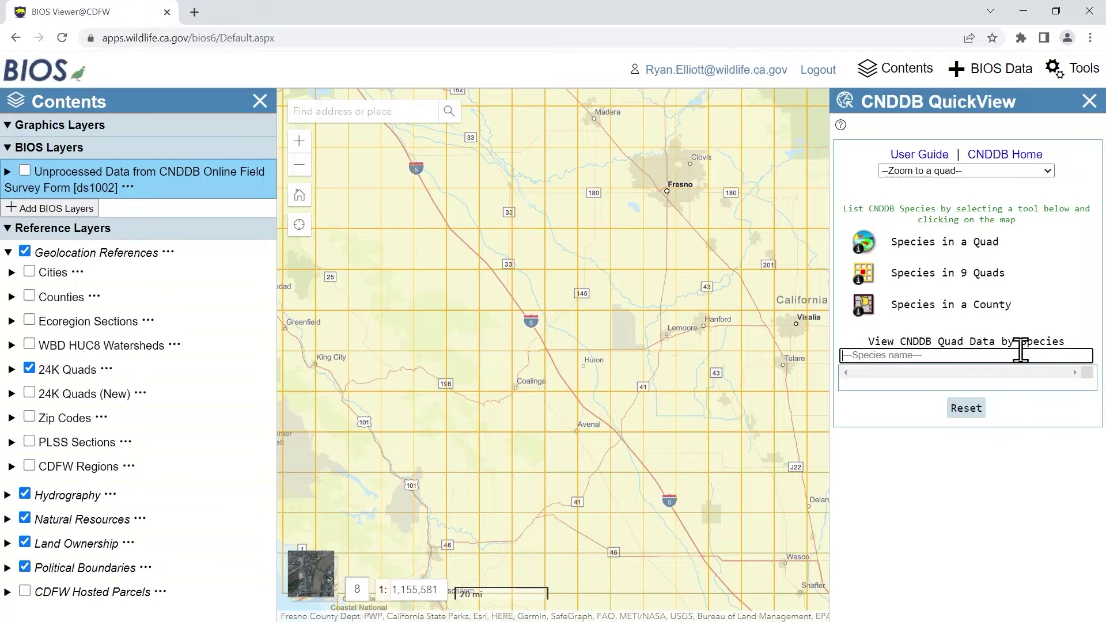
{"action": "type", "text": "spotted owl"}
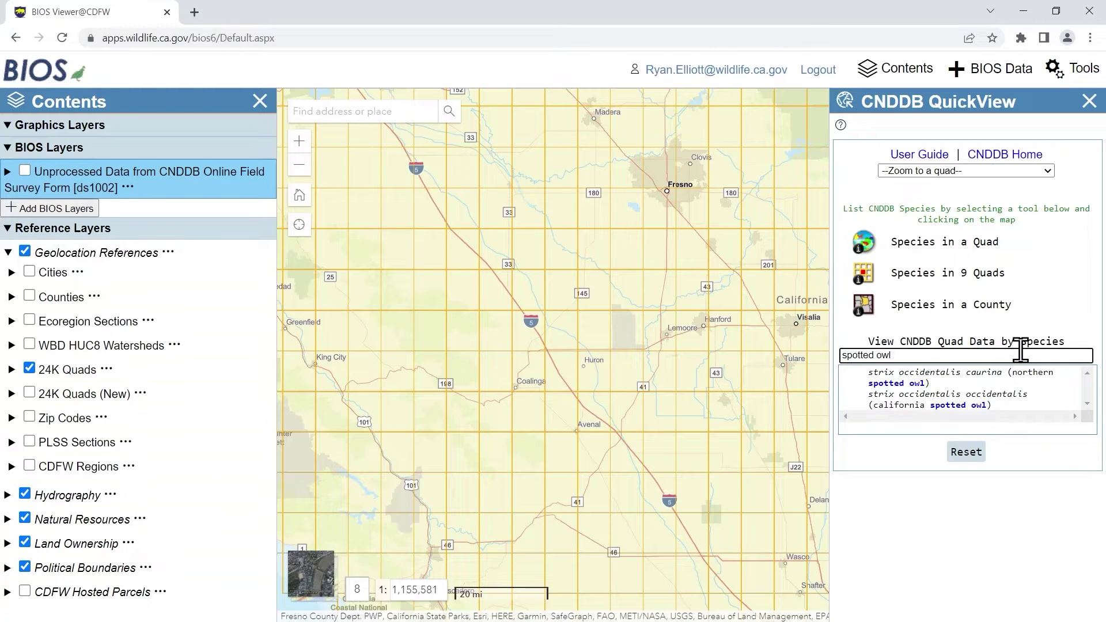
{"action": "left_click", "coordinate": [1009, 410]}
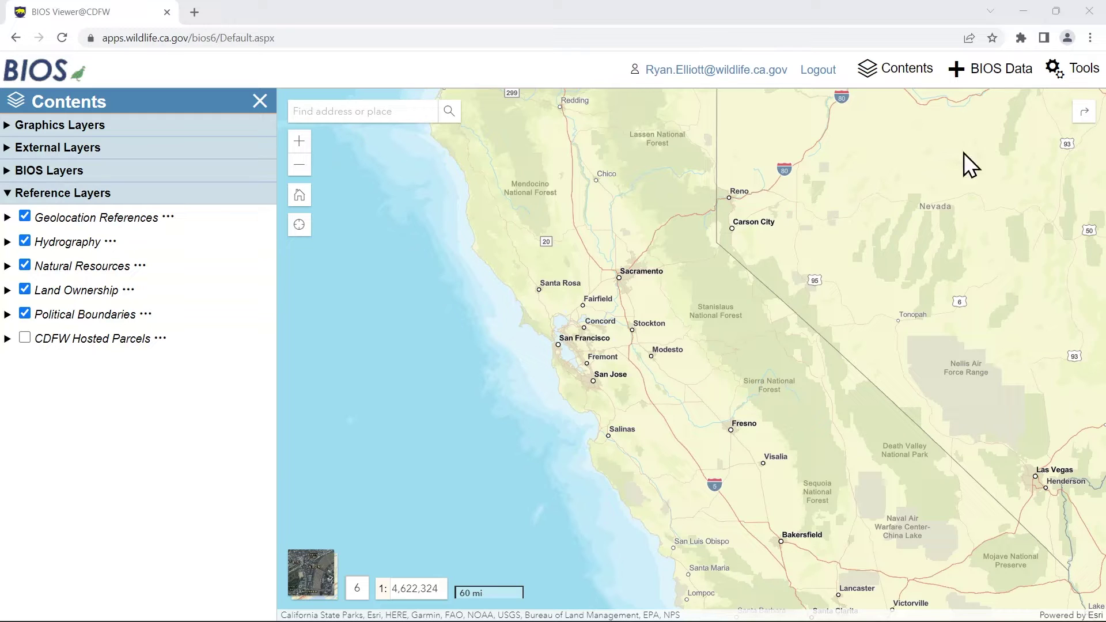
- Use GeoFind Location to search by geographic name for "Somes Bar" and go to the Somes Bar result in Siskiyou County
{"action": "left_click", "coordinate": [1069, 71]}
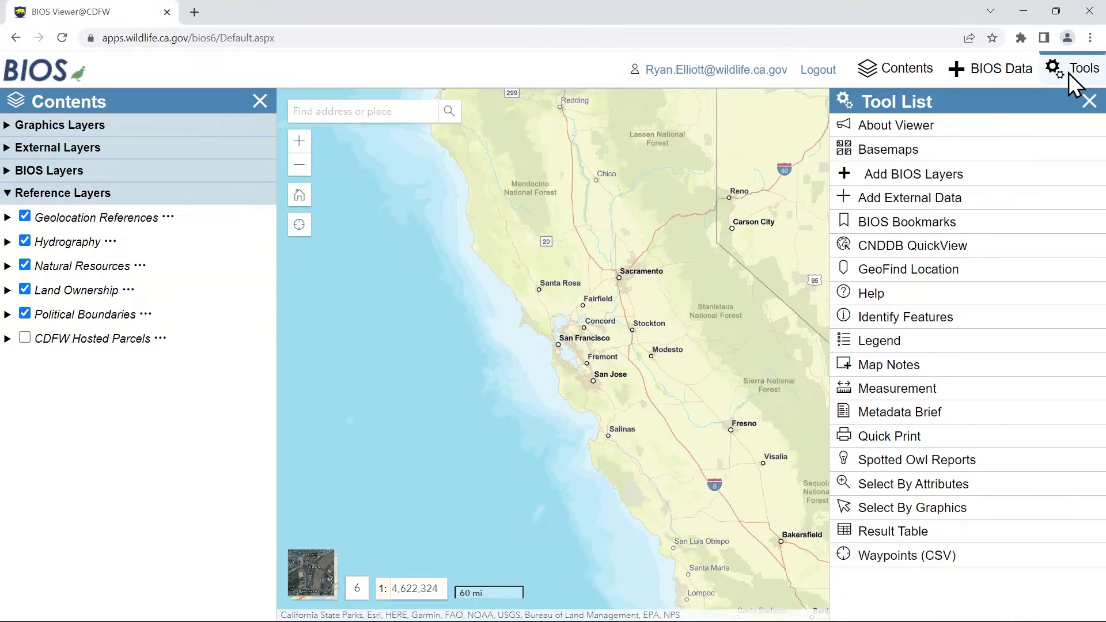
{"action": "left_click", "coordinate": [1021, 272]}
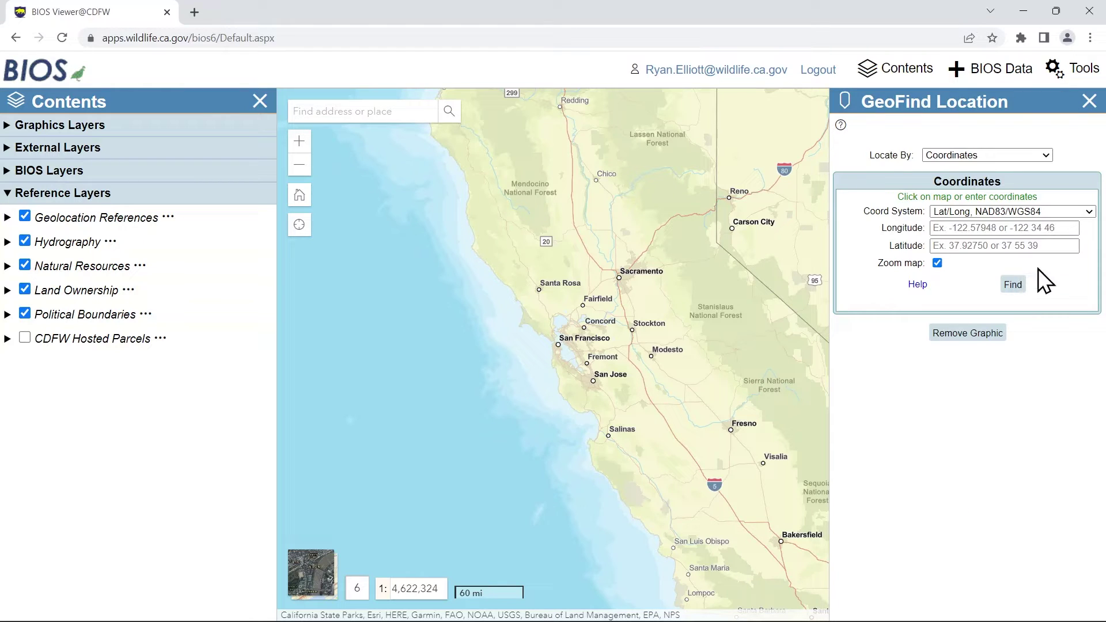
{"action": "left_click", "coordinate": [1046, 154]}
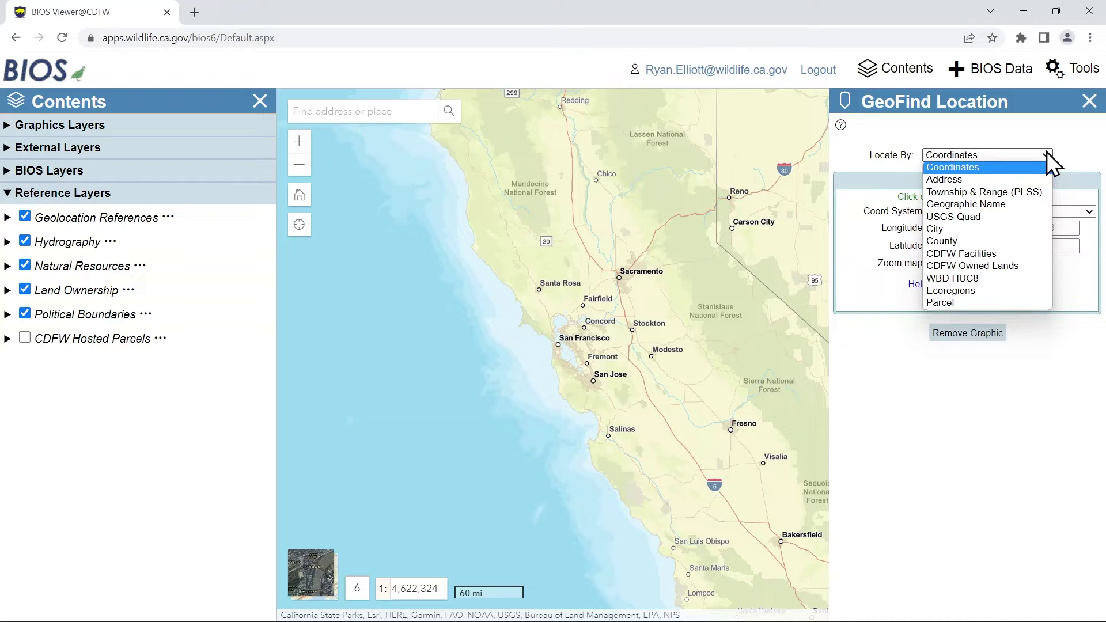
{"action": "left_click", "coordinate": [1014, 205]}
{"action": "left_click", "coordinate": [997, 212]}
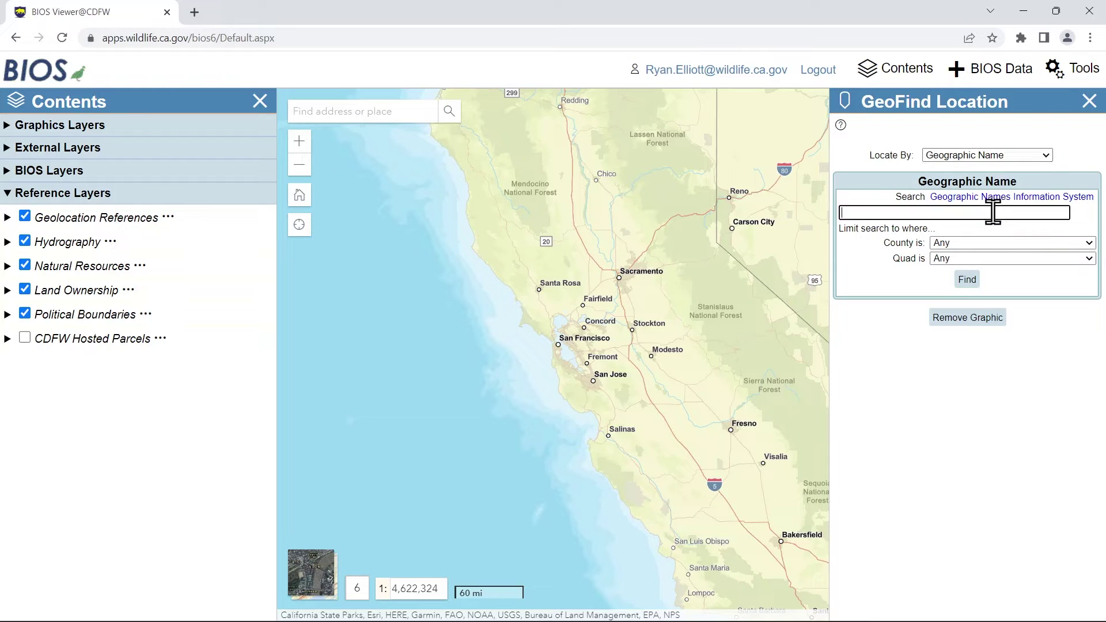
{"action": "type", "text": "Somes Bar"}
{"action": "left_click", "coordinate": [963, 281]}
{"action": "left_click", "coordinate": [967, 279]}
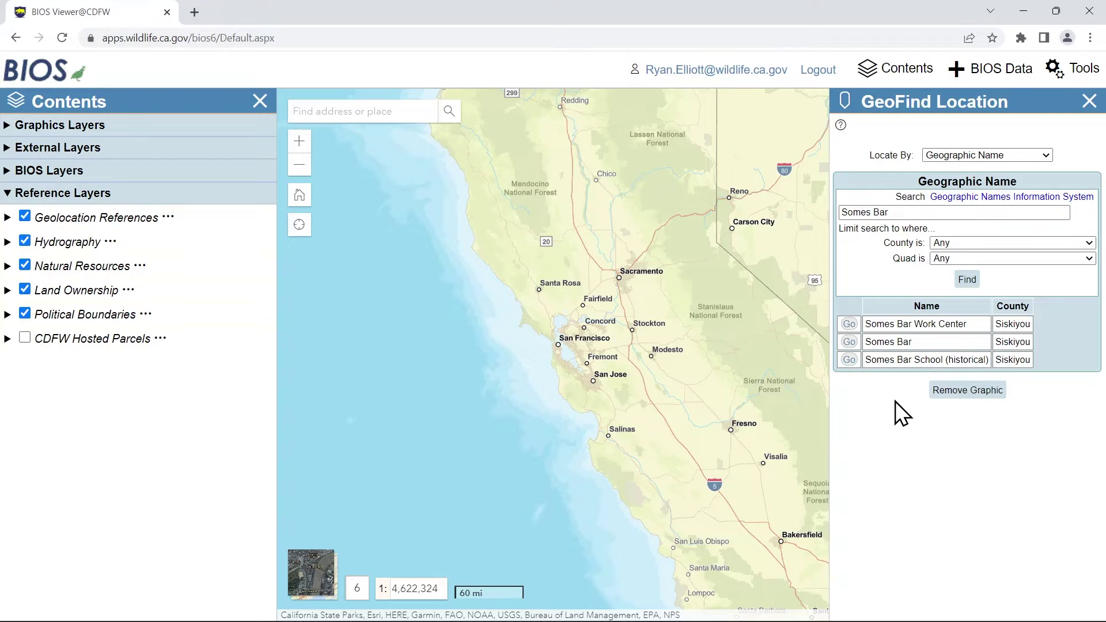
{"action": "left_click", "coordinate": [849, 341]}
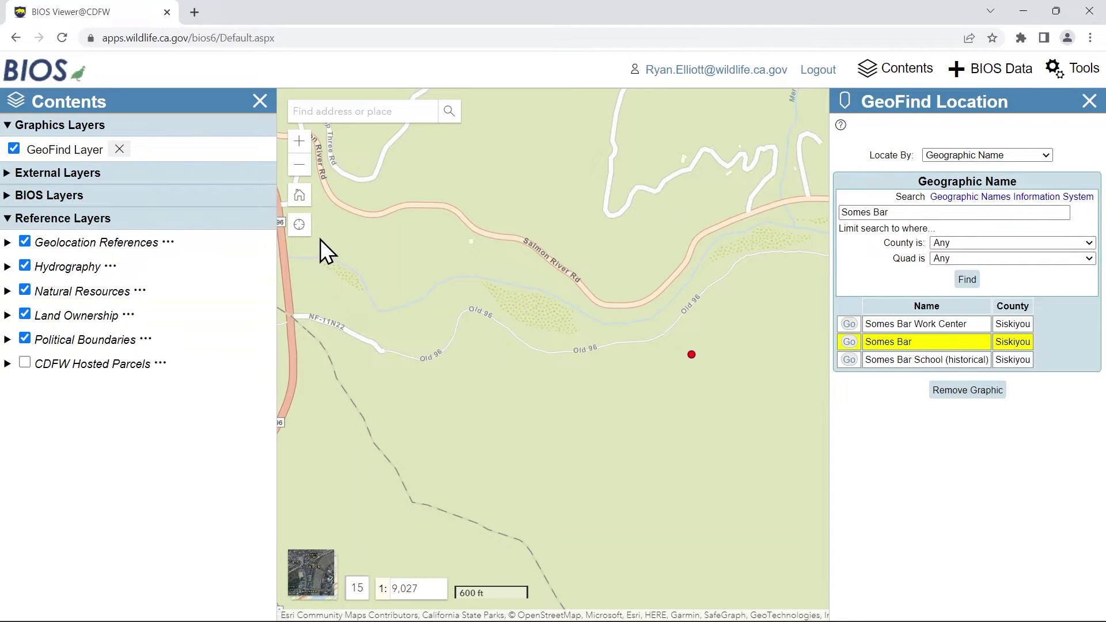
- Remove the GeoFind graphics layer from the map around Somes Bar and close the GeoFind Location tool
{"action": "left_click", "coordinate": [299, 165]}
{"action": "left_click", "coordinate": [300, 167]}
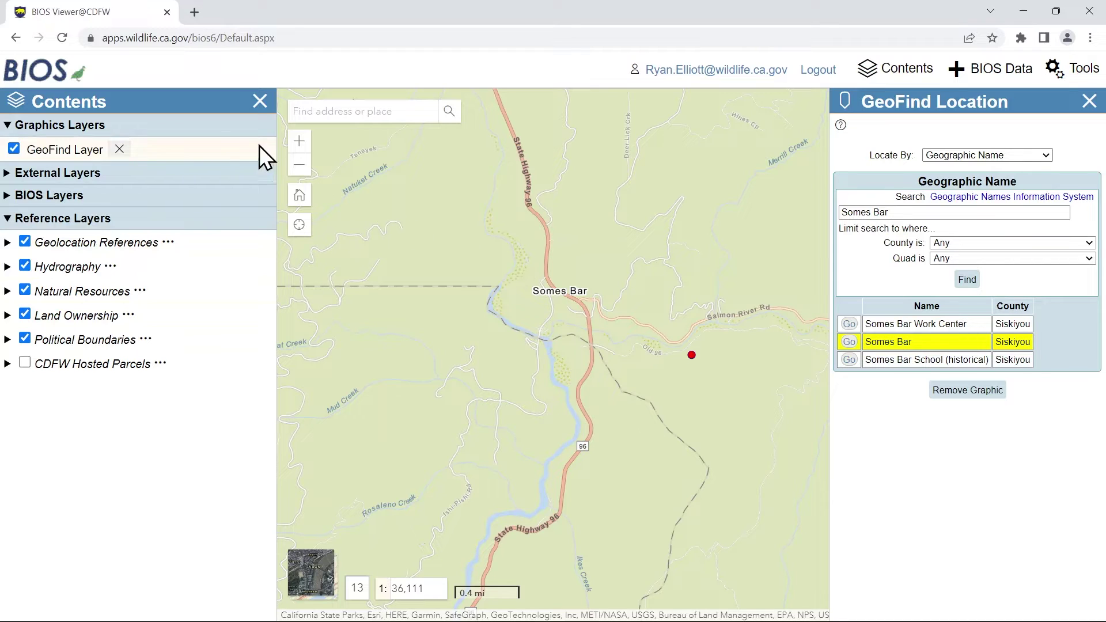
{"action": "left_click", "coordinate": [119, 149]}
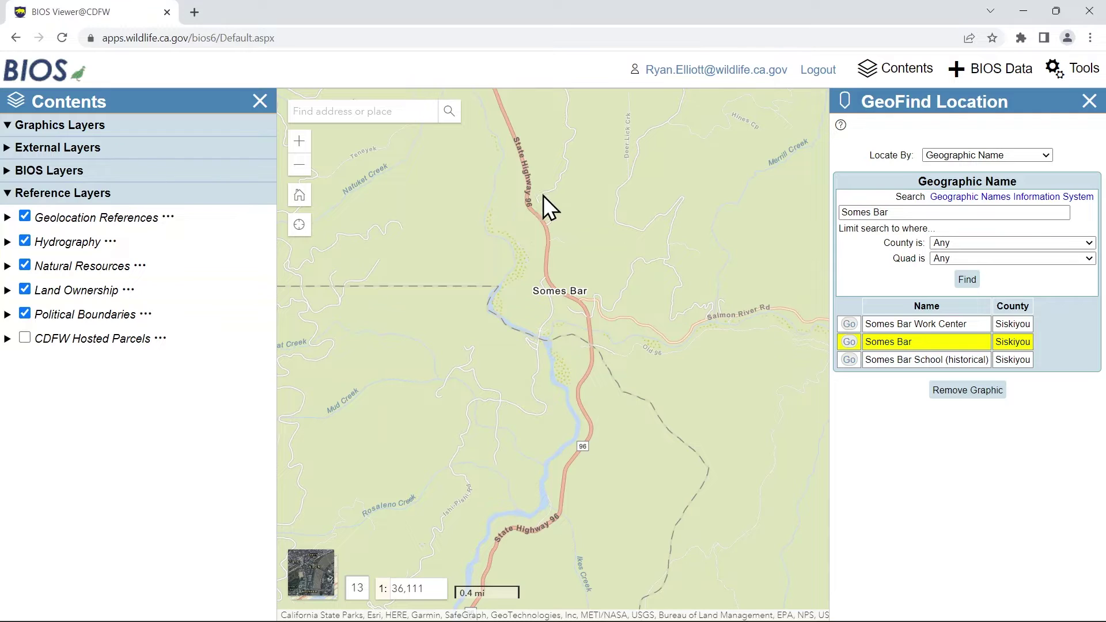
{"action": "left_click", "coordinate": [1089, 102]}
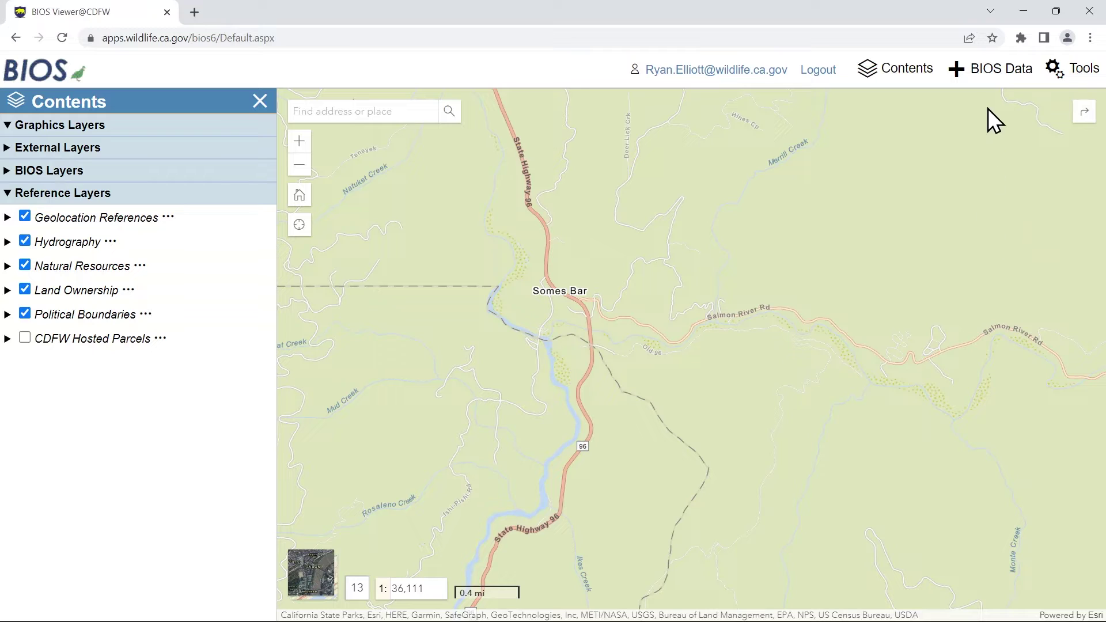
- Search the BIOS catalog for "CNDDB", add the CNDDB Commercial [ds85] layer, and display it as the active layer
{"action": "left_click", "coordinate": [993, 69]}
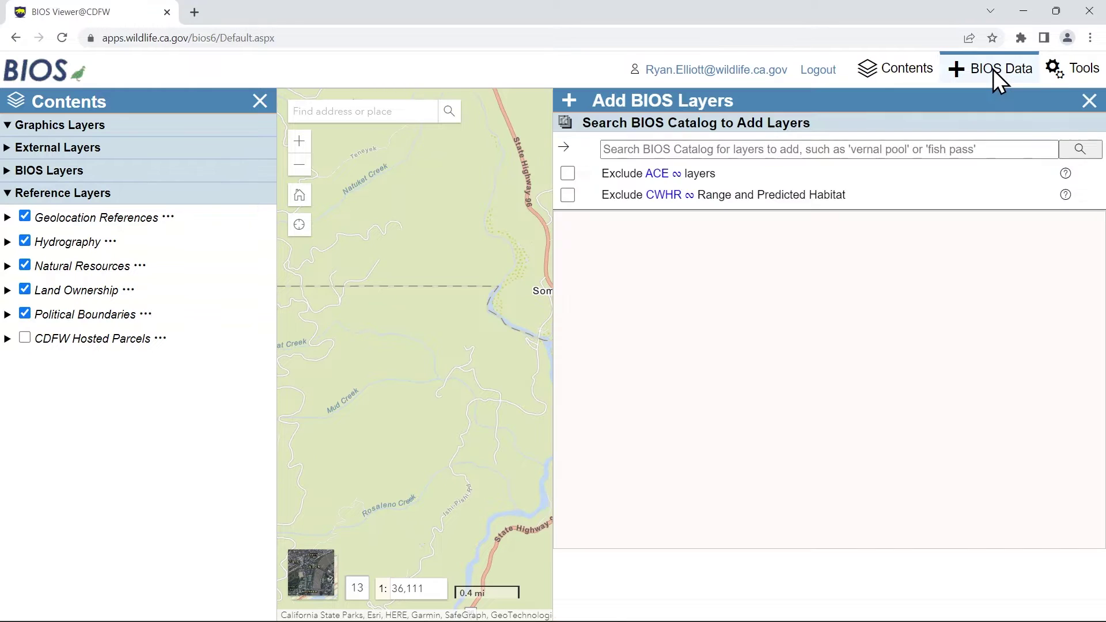
{"action": "left_click", "coordinate": [877, 151]}
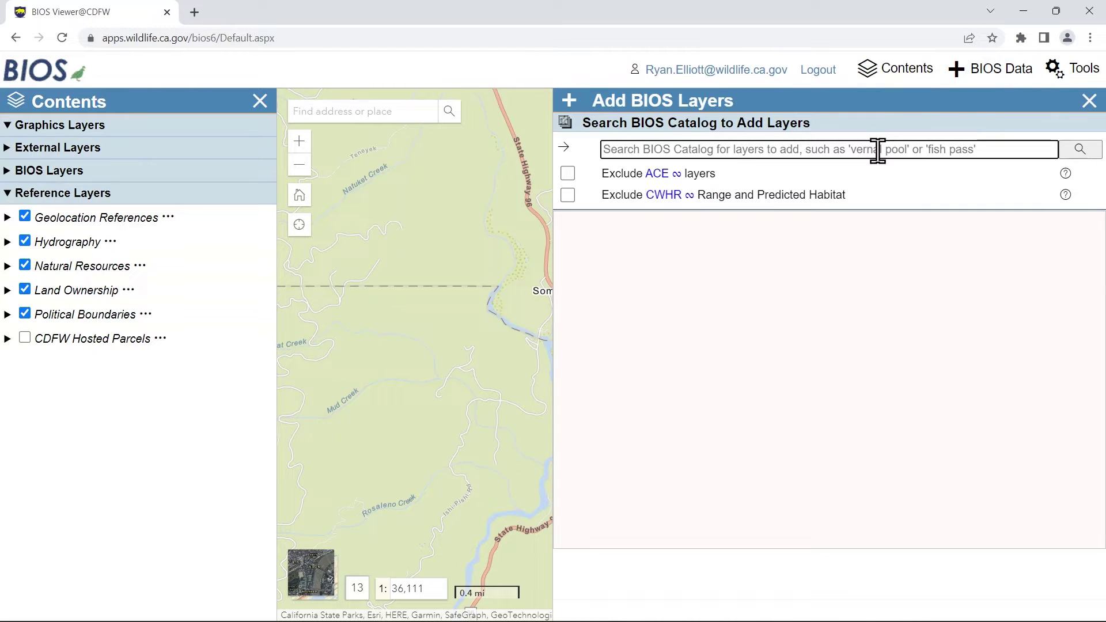
{"action": "type", "text": "CNDDB"}
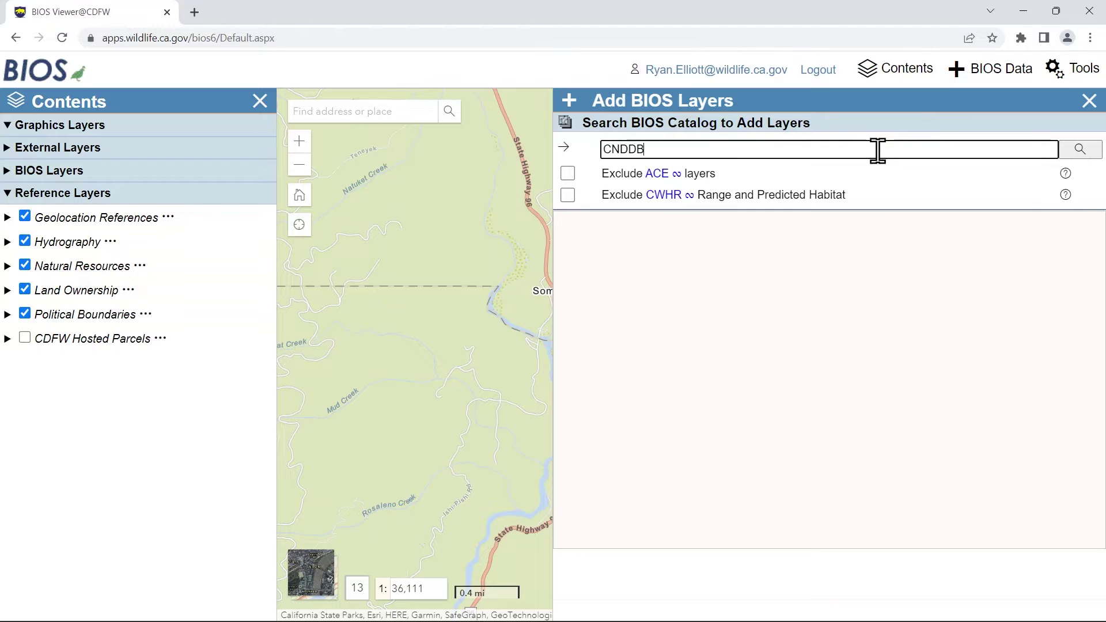
{"action": "left_click", "coordinate": [1088, 153]}
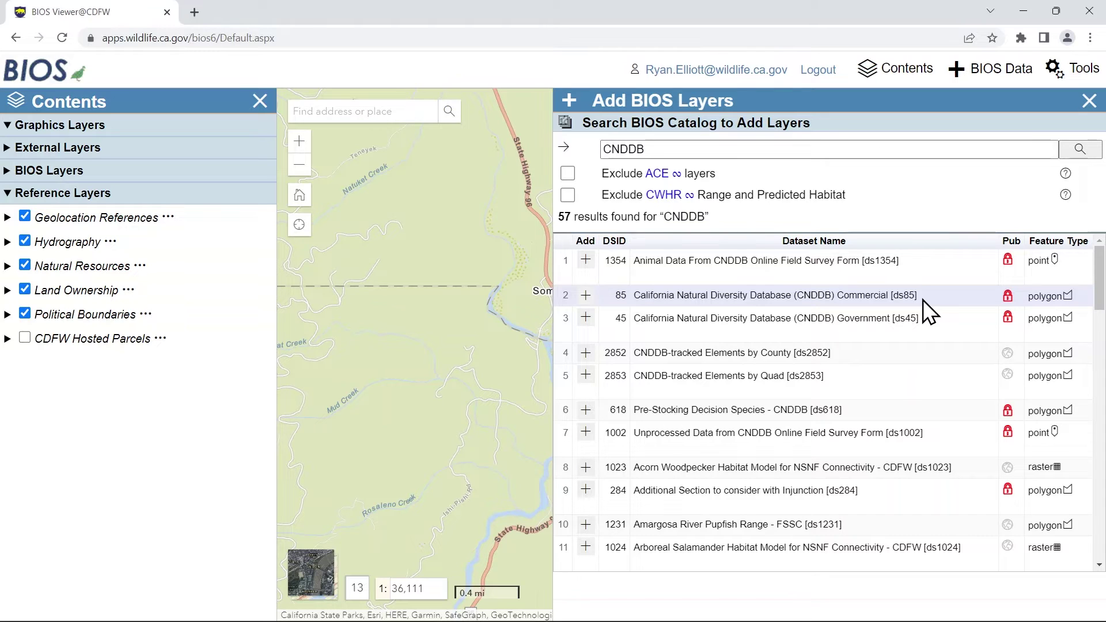
{"action": "left_click", "coordinate": [585, 295]}
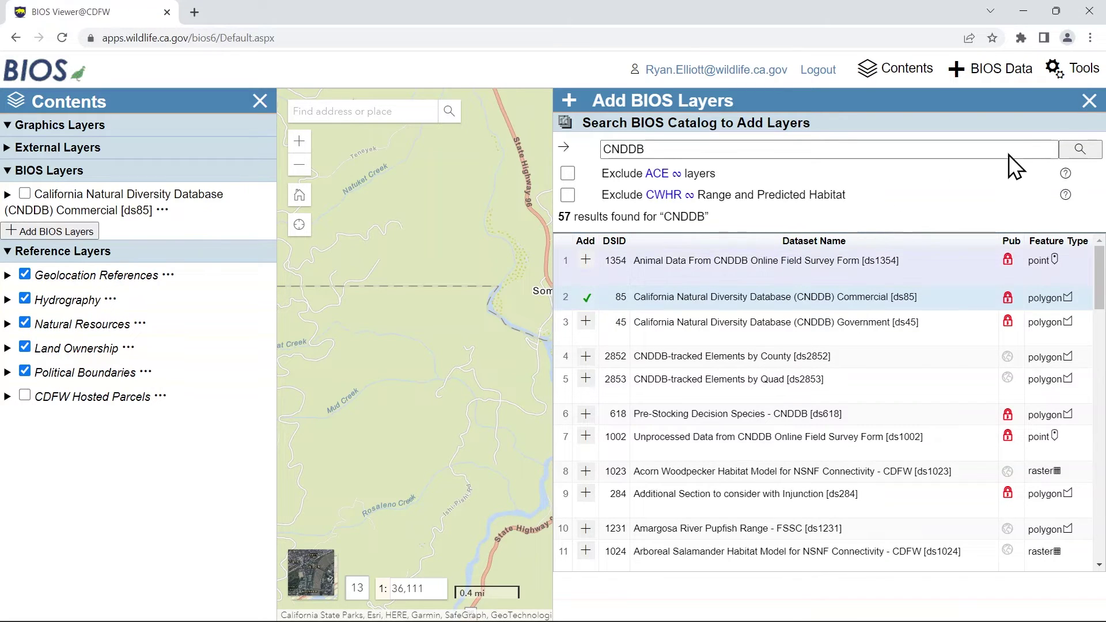
{"action": "left_click", "coordinate": [1088, 101]}
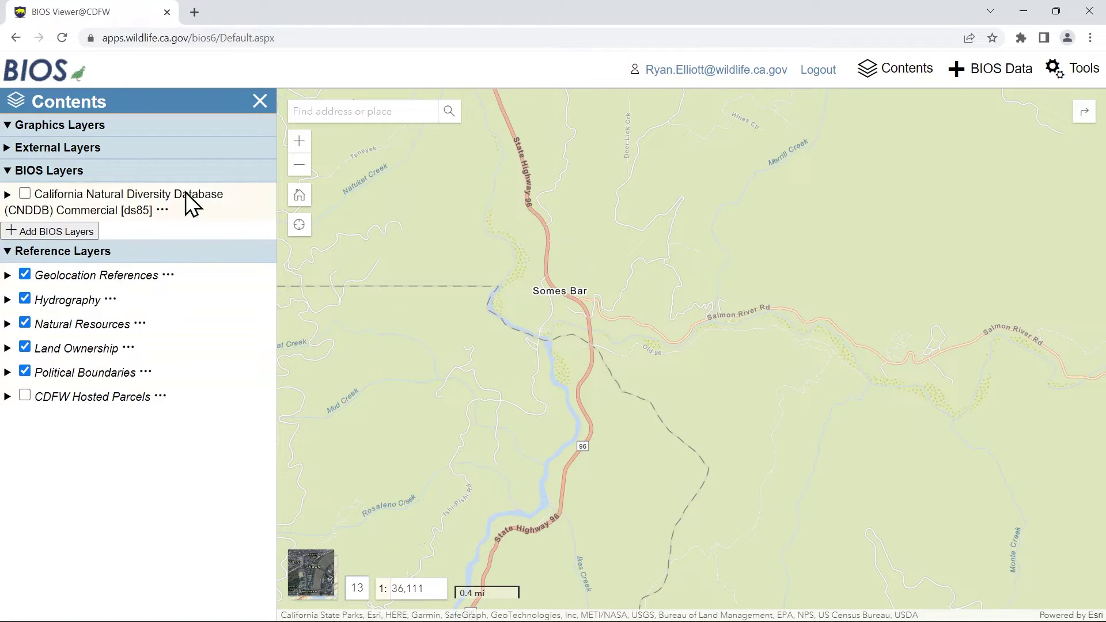
{"action": "left_click", "coordinate": [25, 193]}
{"action": "left_click", "coordinate": [84, 192]}
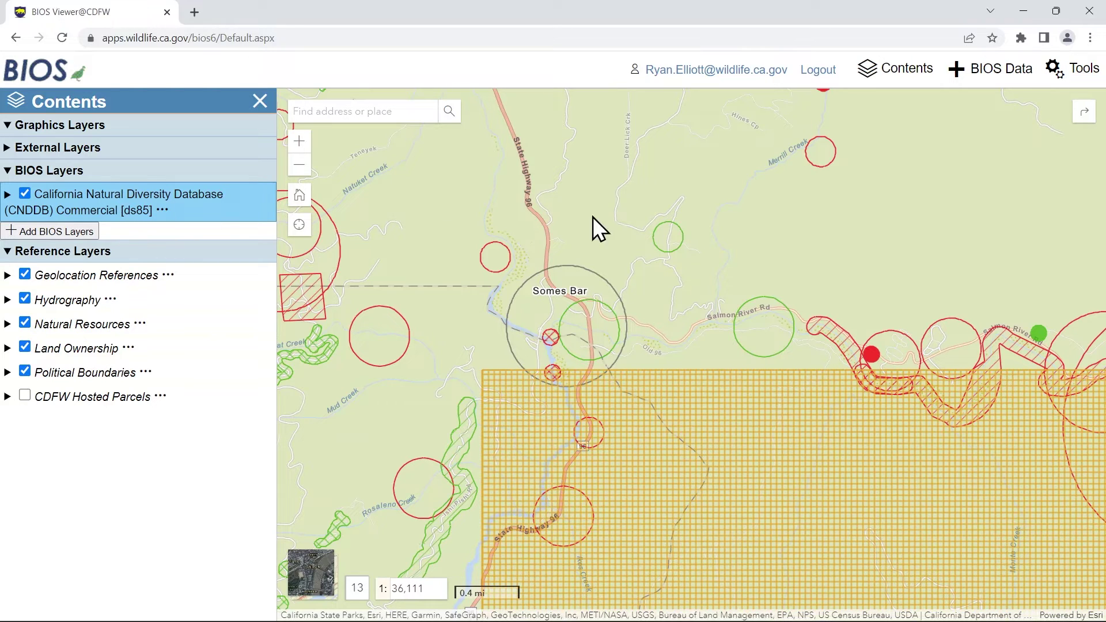
- Set Select By Graphics to apply a buffer of 1 mile
{"action": "left_click", "coordinate": [1085, 66]}
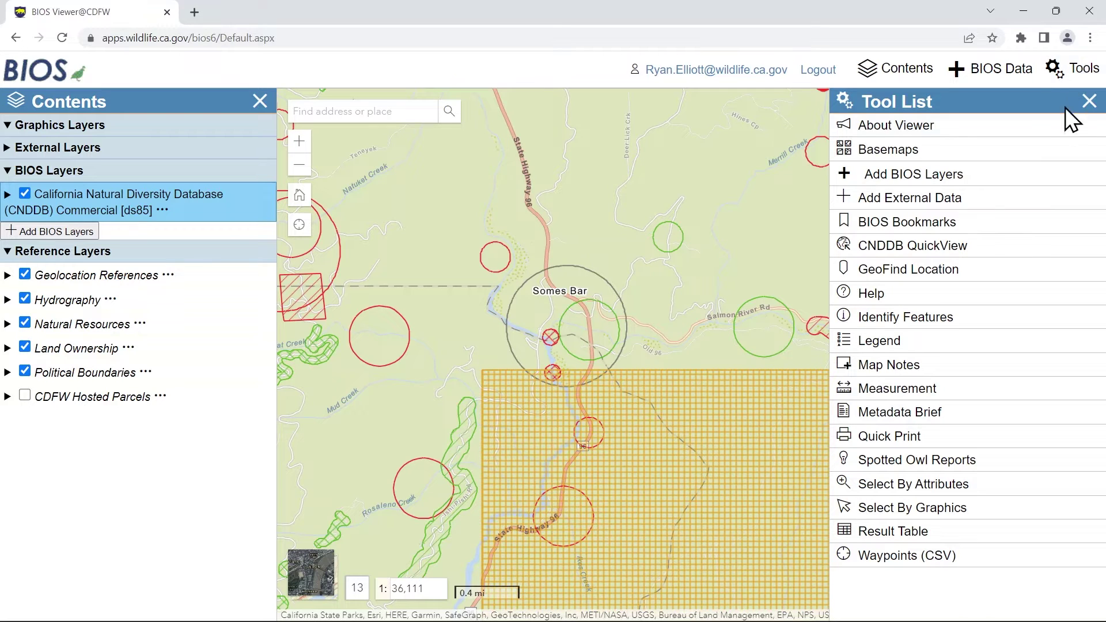
{"action": "left_click", "coordinate": [998, 505]}
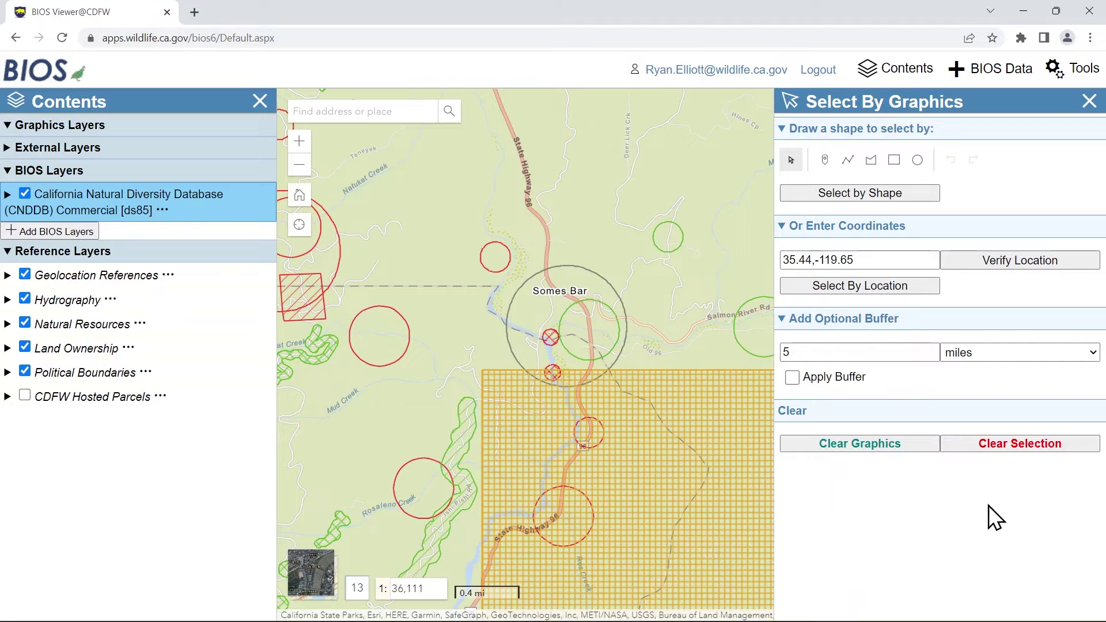
{"action": "left_click", "coordinate": [799, 348]}
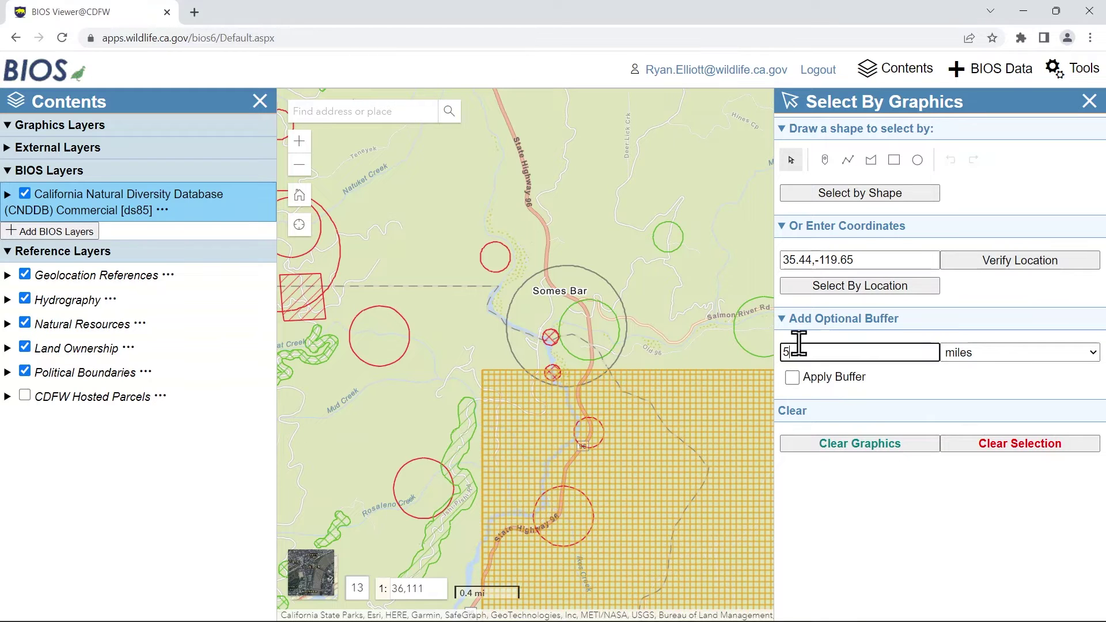
{"action": "key", "text": "BackSpace"}
{"action": "type", "text": "1"}
{"action": "left_click", "coordinate": [791, 378]}
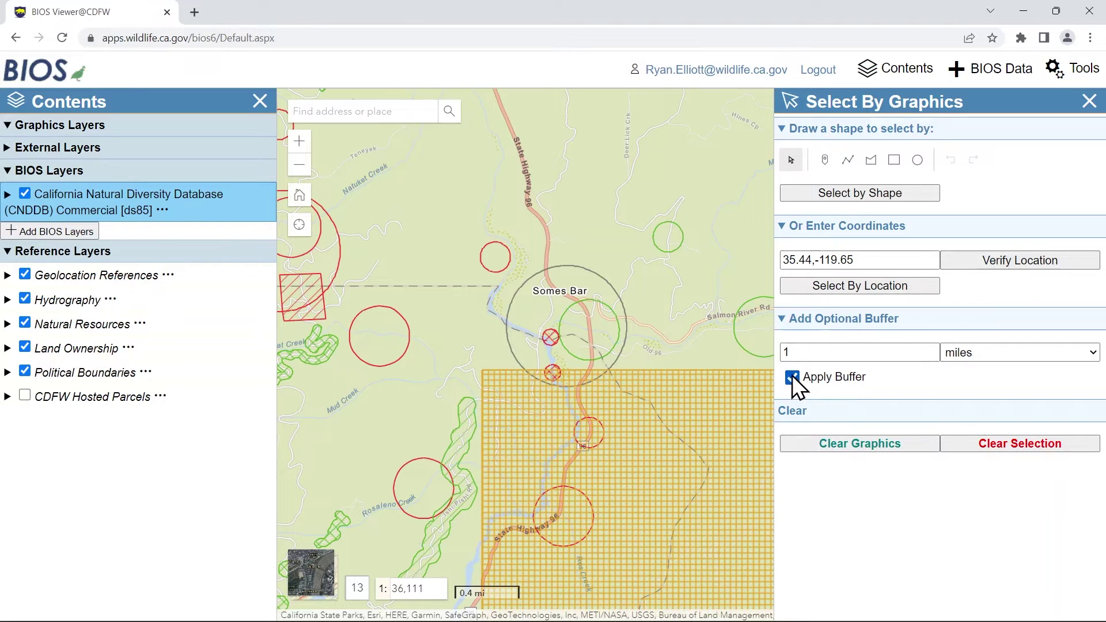
- Select the ds85 features around a point just southeast of the Somes Bar label and look through the result table
{"action": "left_click", "coordinate": [822, 168]}
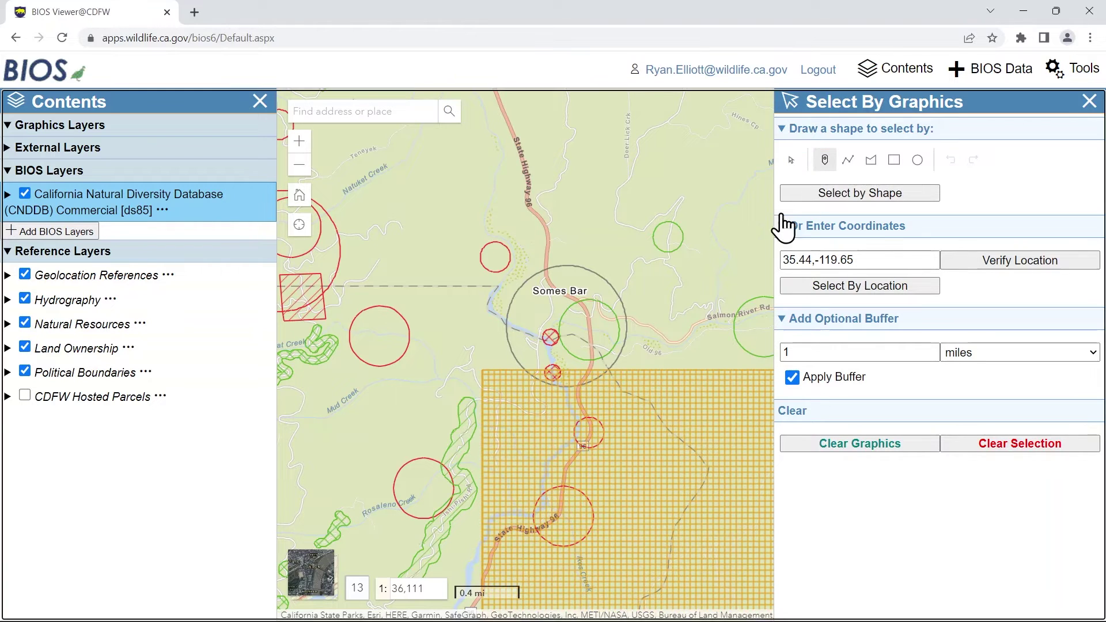
{"action": "left_click", "coordinate": [591, 330]}
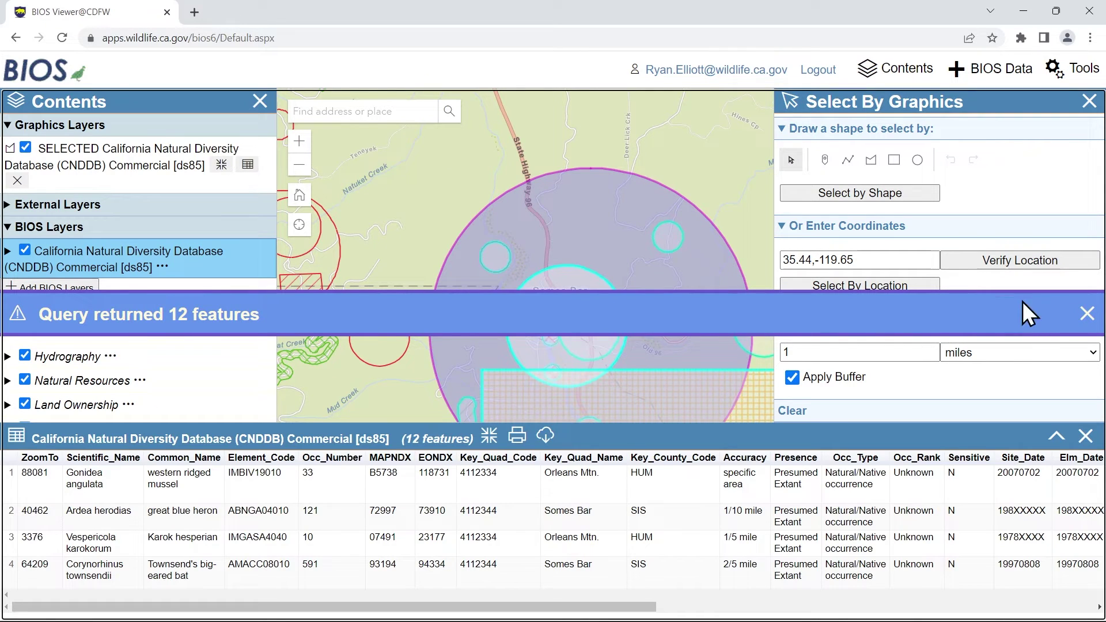
{"action": "left_click", "coordinate": [1087, 315]}
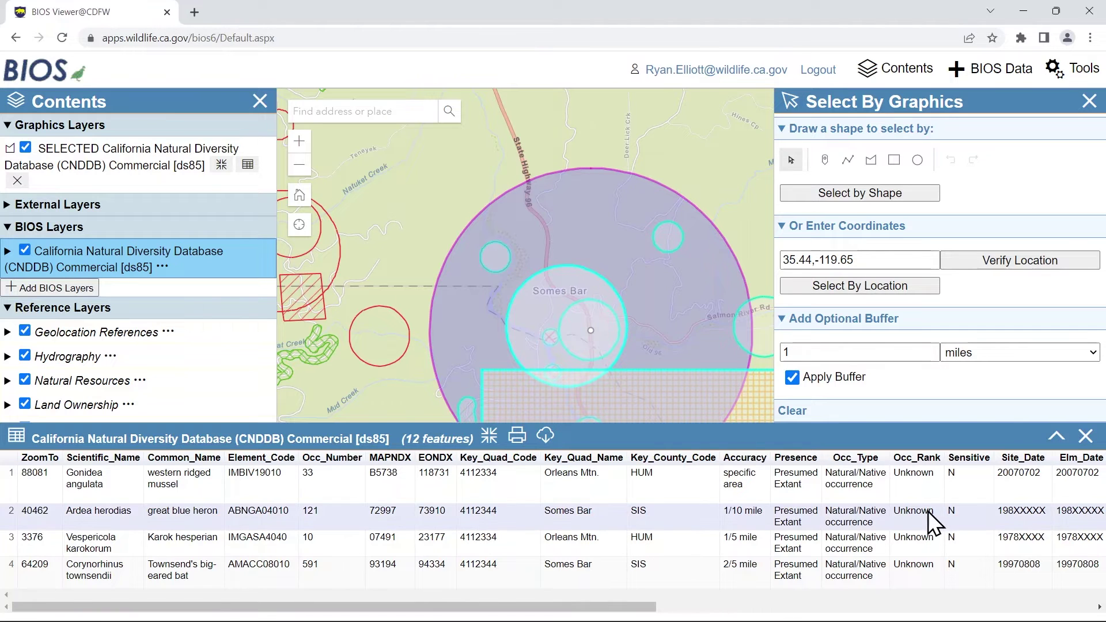
{"action": "scroll", "coordinate": [927, 509], "scroll_direction": "down", "scroll_amount": 3}
{"action": "scroll", "coordinate": [927, 509], "scroll_direction": "down", "scroll_amount": 2}
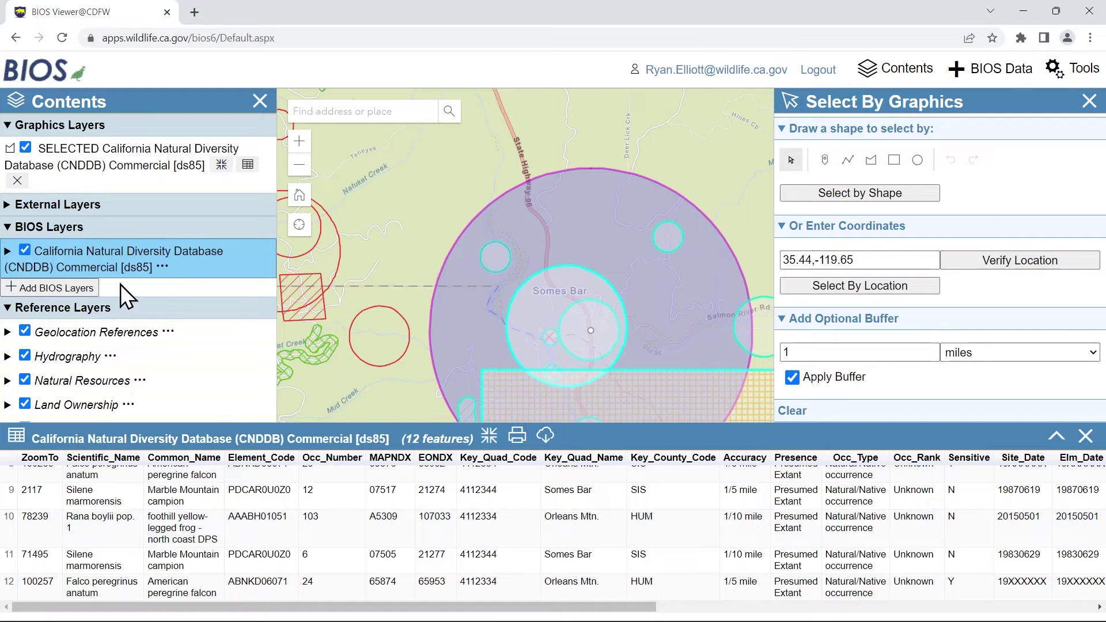
- Open the selected ds85 occurrences in RareFind, accept the data-use notice, and generate and open the Full Report with Sources
{"action": "left_click", "coordinate": [161, 268]}
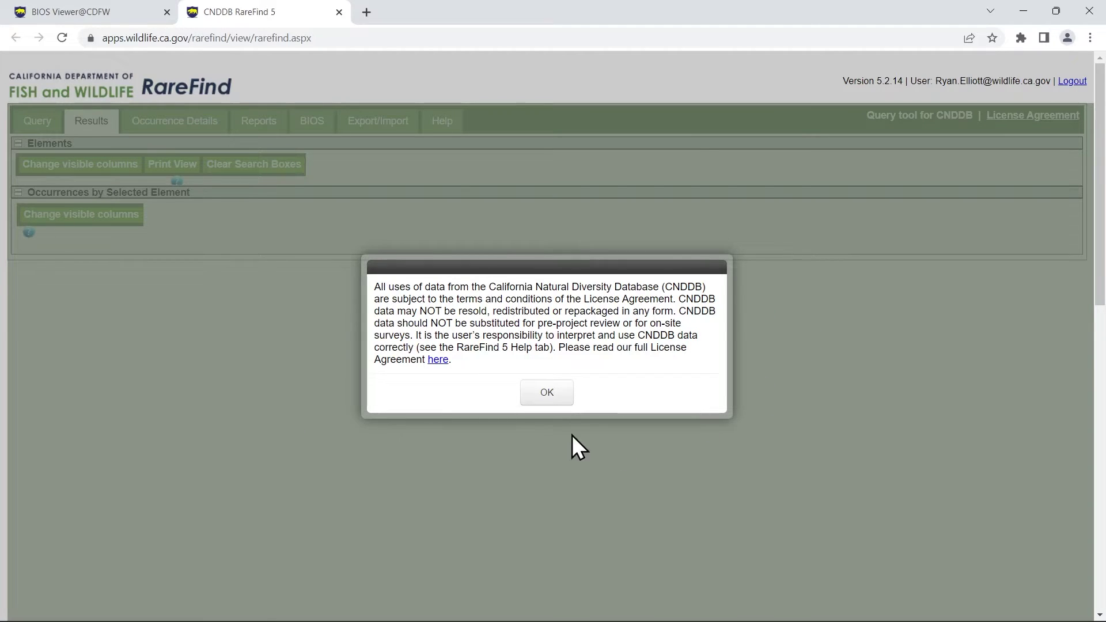
{"action": "left_click", "coordinate": [540, 393]}
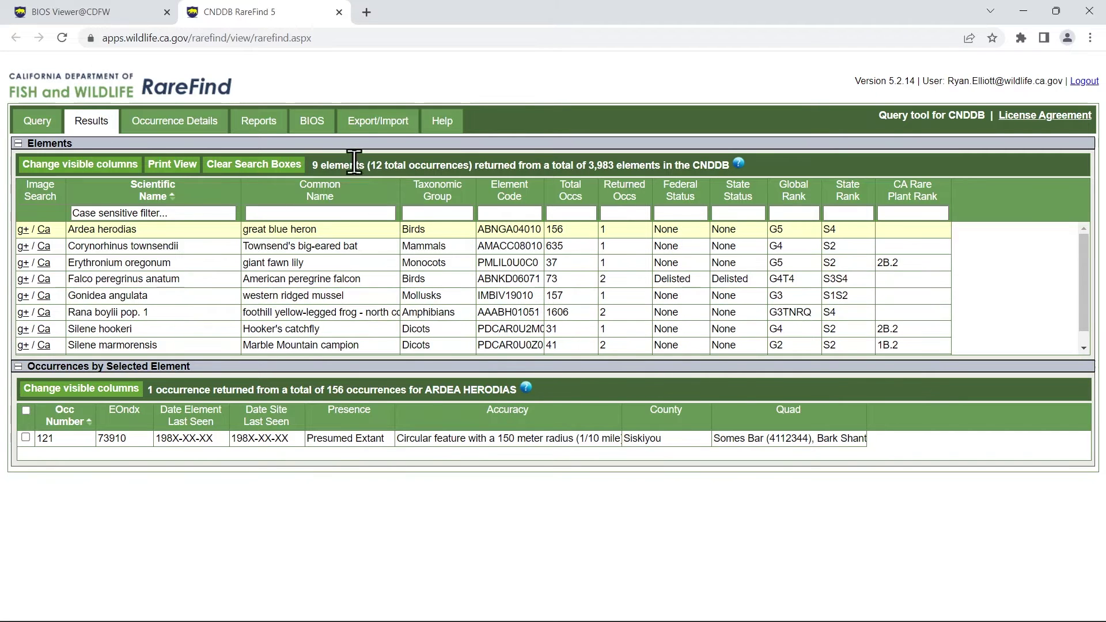
{"action": "left_click", "coordinate": [266, 122]}
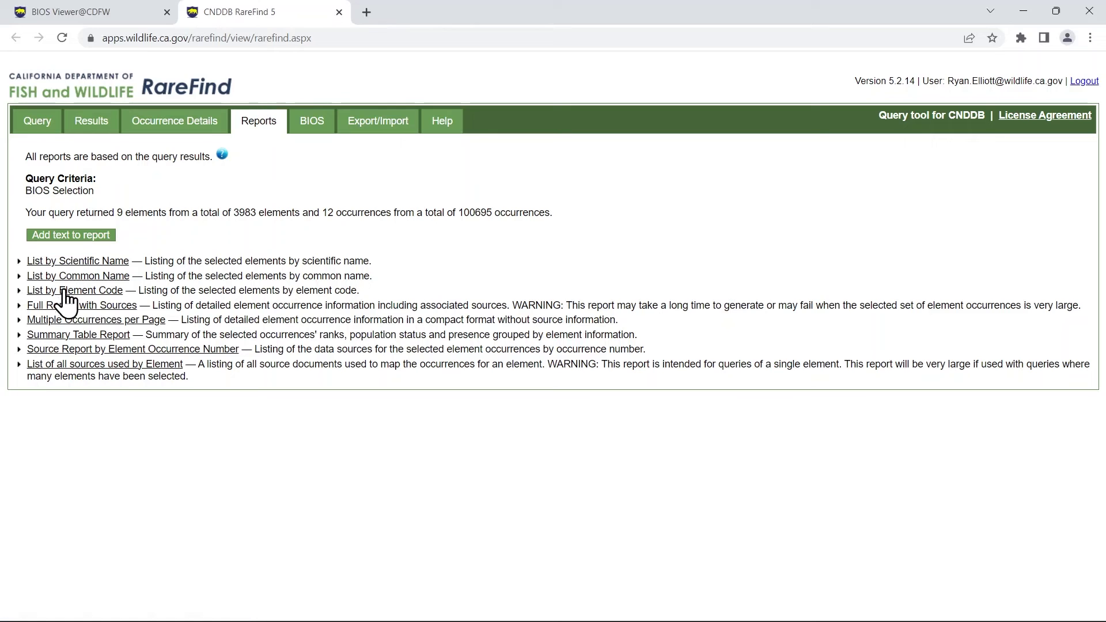
{"action": "left_click", "coordinate": [65, 306]}
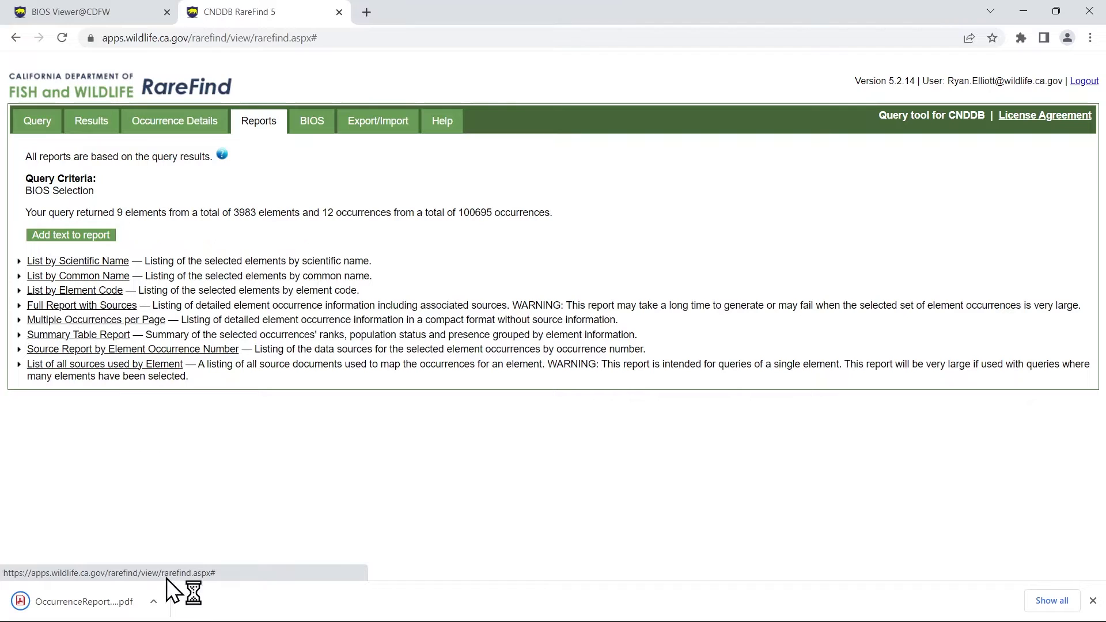
{"action": "left_click", "coordinate": [154, 601]}
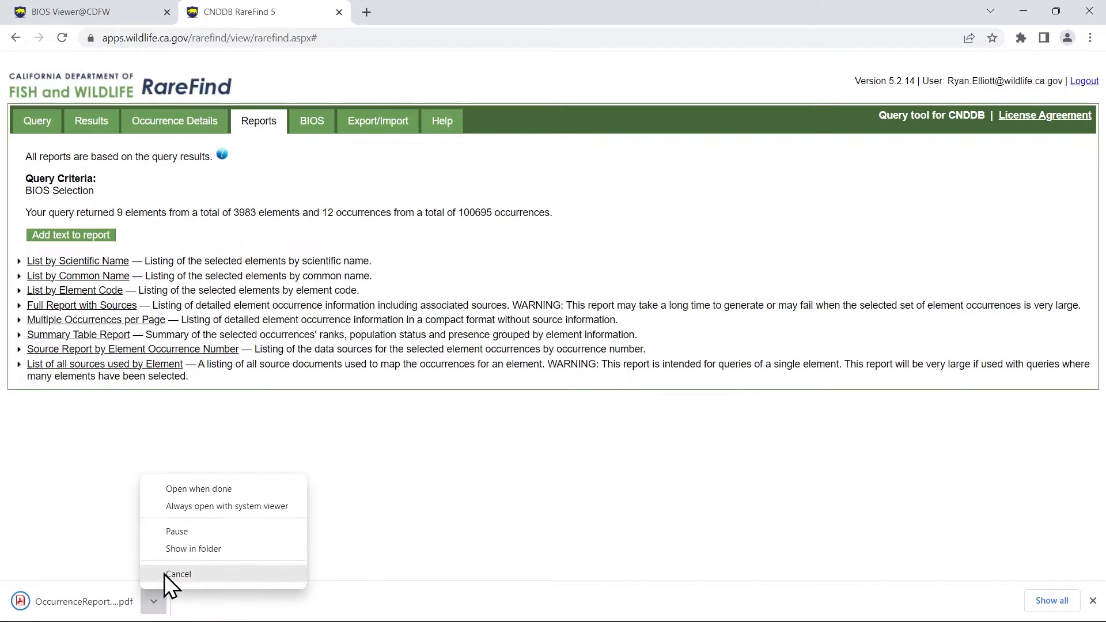
{"action": "left_click", "coordinate": [200, 487]}
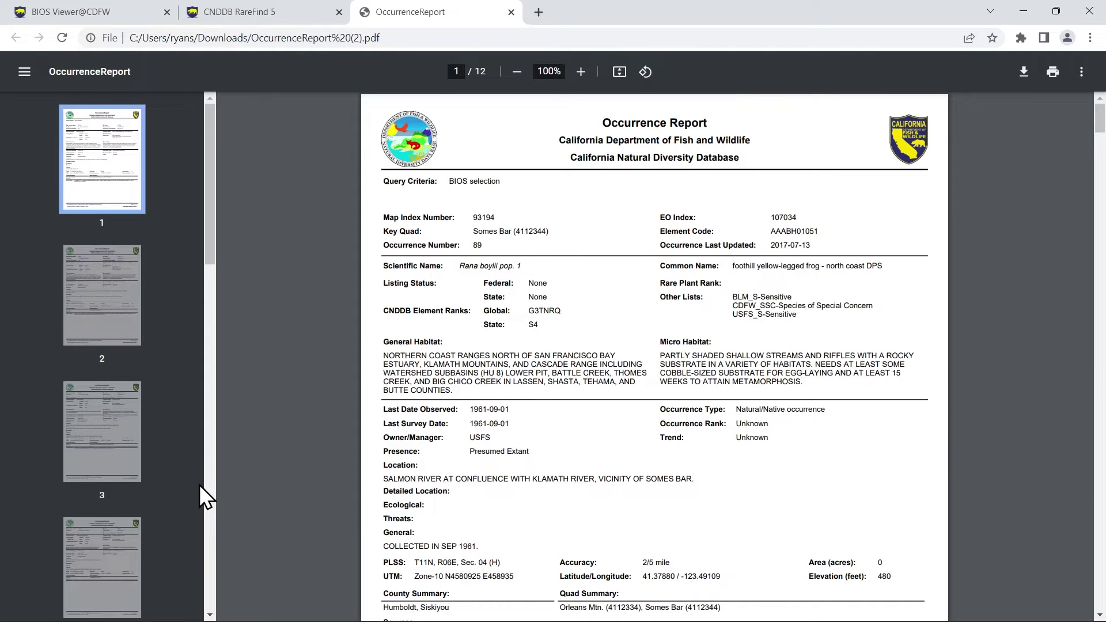
- Look through the first three pages of the occurrence report, and return to BIOS to review the selected ds85 records
{"action": "scroll", "coordinate": [633, 391], "scroll_direction": "down", "scroll_amount": 3}
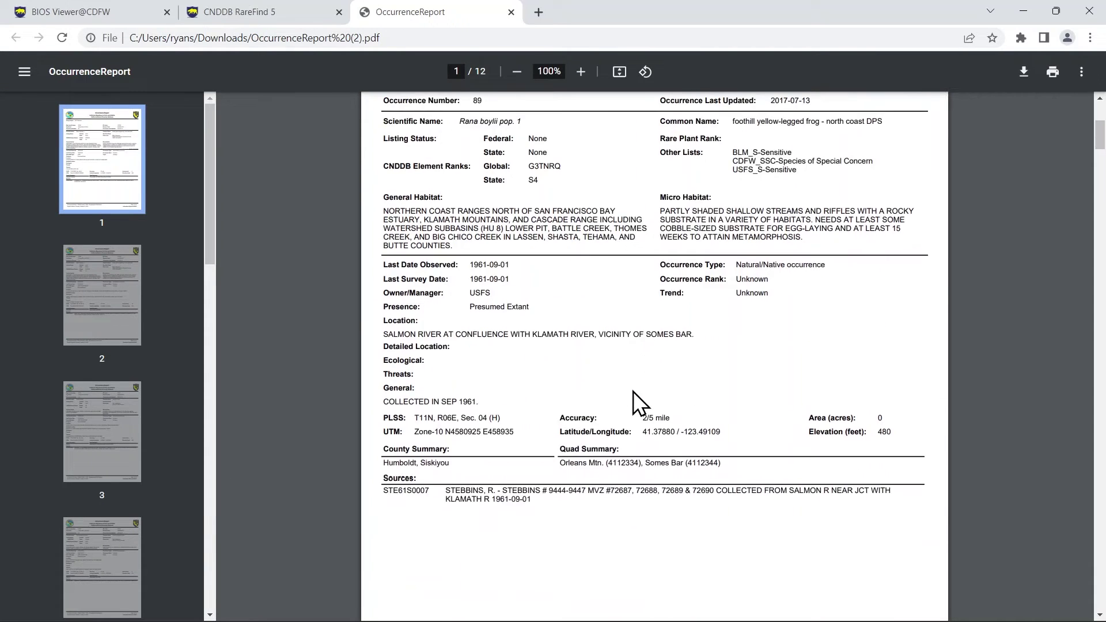
{"action": "scroll", "coordinate": [634, 392], "scroll_direction": "down", "scroll_amount": 13}
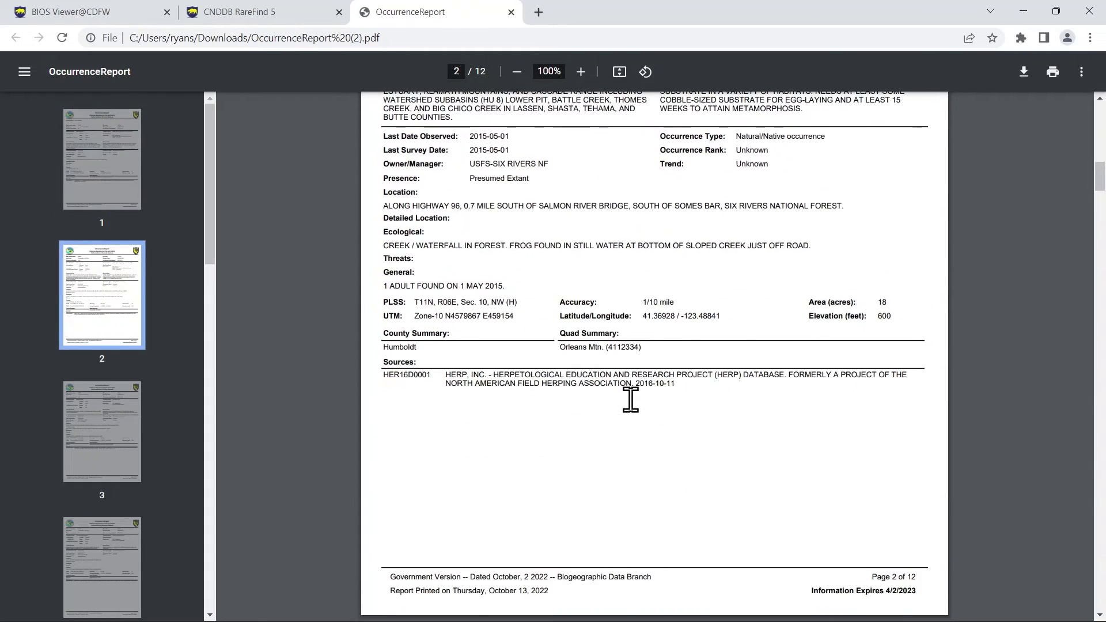
{"action": "scroll", "coordinate": [630, 400], "scroll_direction": "down", "scroll_amount": 12}
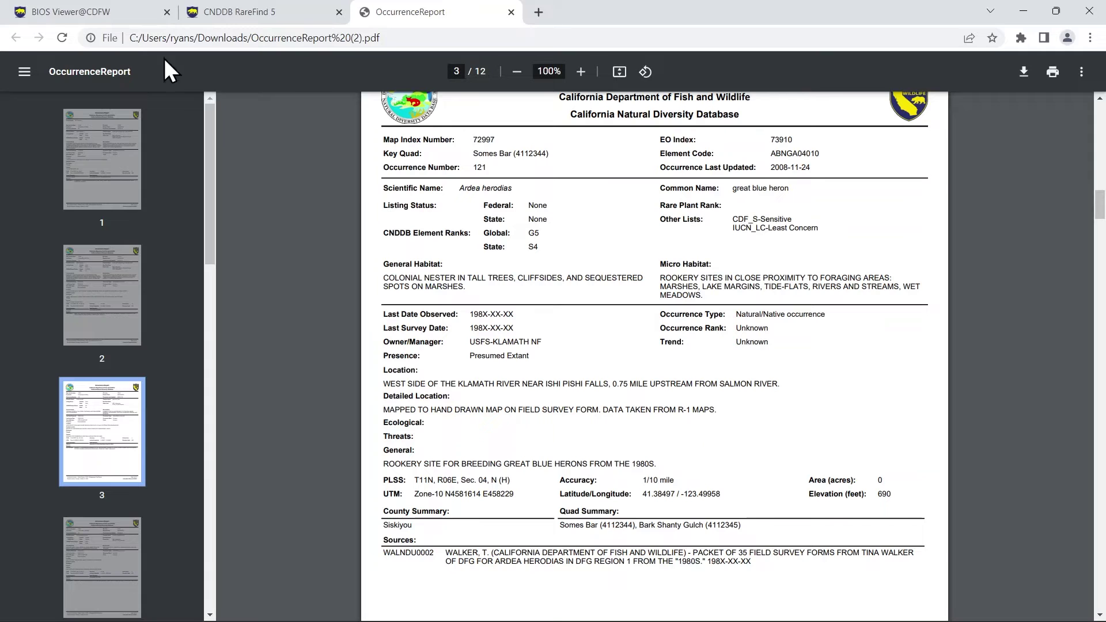
{"action": "left_click", "coordinate": [113, 15]}
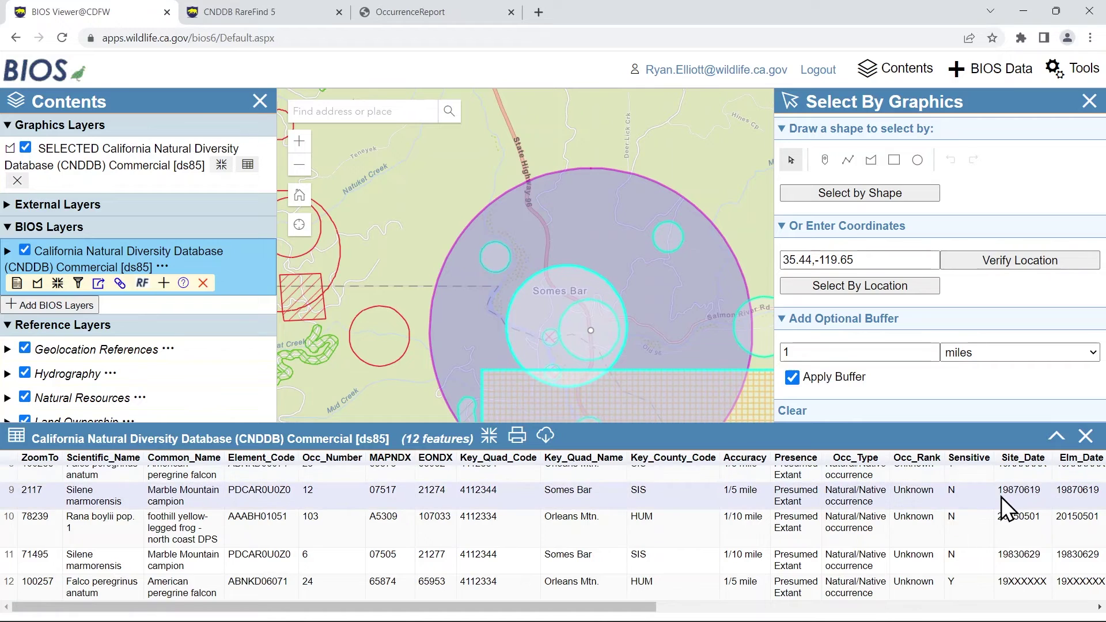
{"action": "scroll", "coordinate": [1005, 506], "scroll_direction": "up", "scroll_amount": 3}
{"action": "scroll", "coordinate": [1001, 497], "scroll_direction": "up", "scroll_amount": 3}
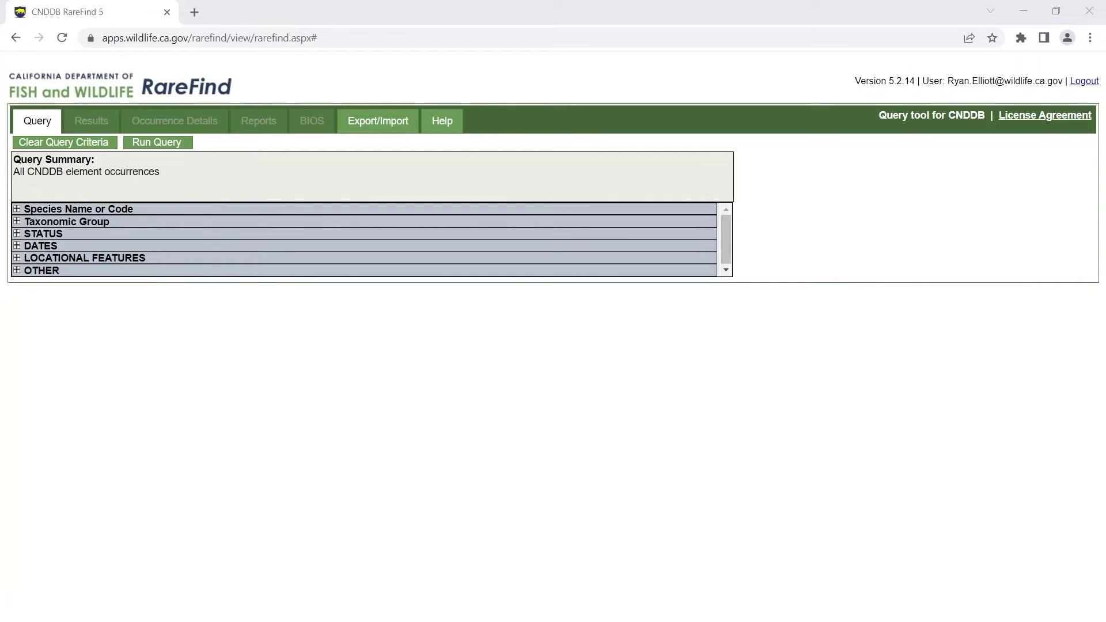
- Set the query's Federal Listing Status to Endangered or Threatened, combined by OR with State Listing Status Endangered, Threatened or Rare
{"action": "left_click", "coordinate": [249, 235]}
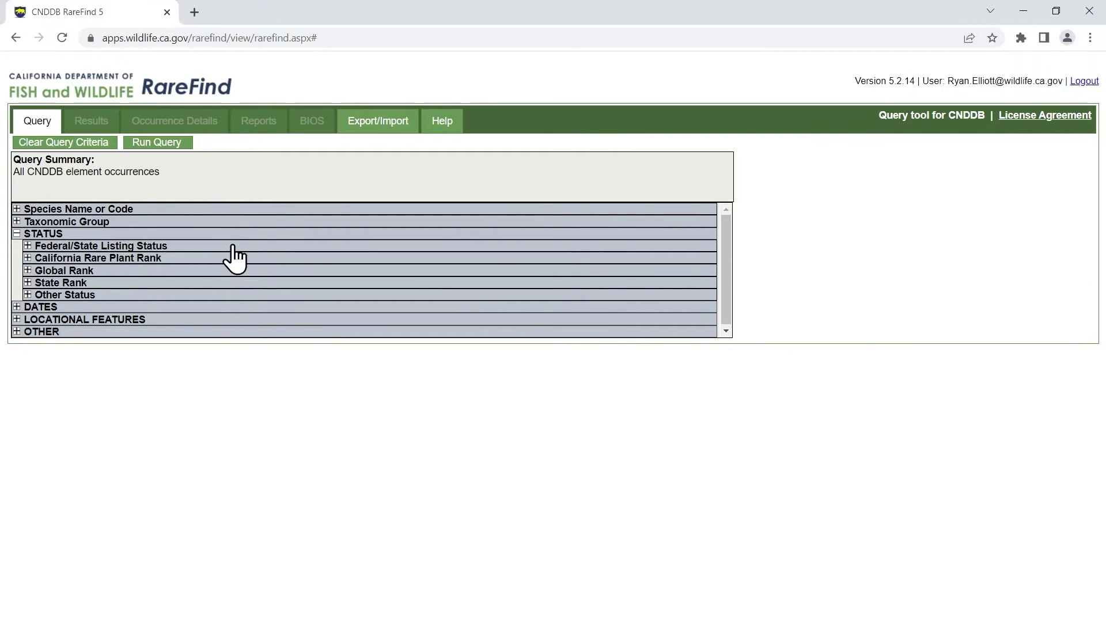
{"action": "left_click", "coordinate": [233, 246]}
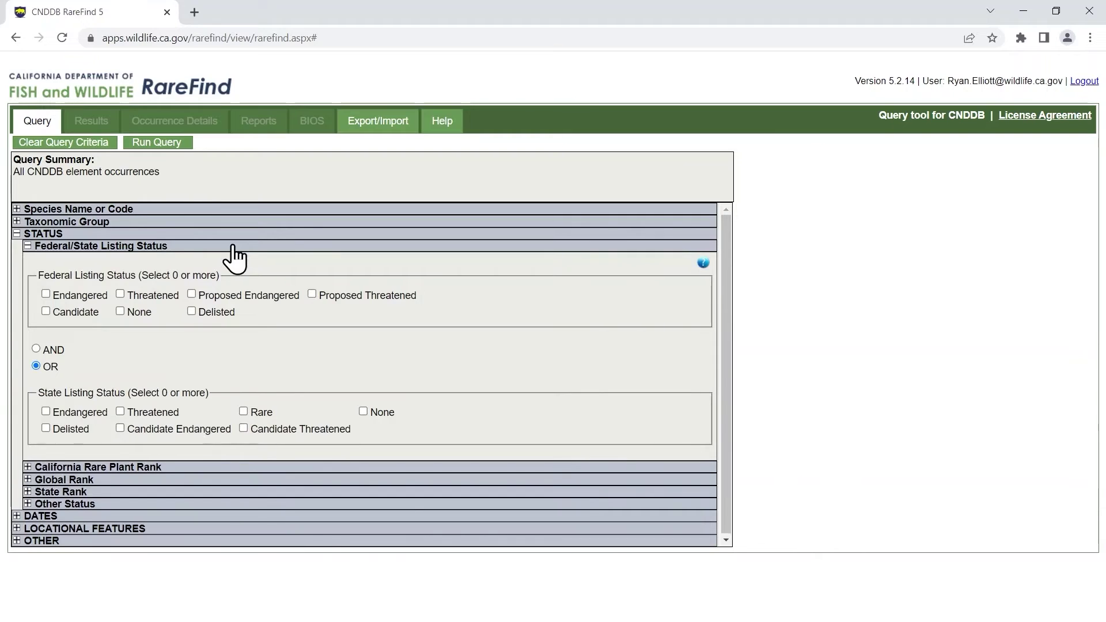
{"action": "left_click", "coordinate": [74, 296]}
{"action": "left_click", "coordinate": [155, 297]}
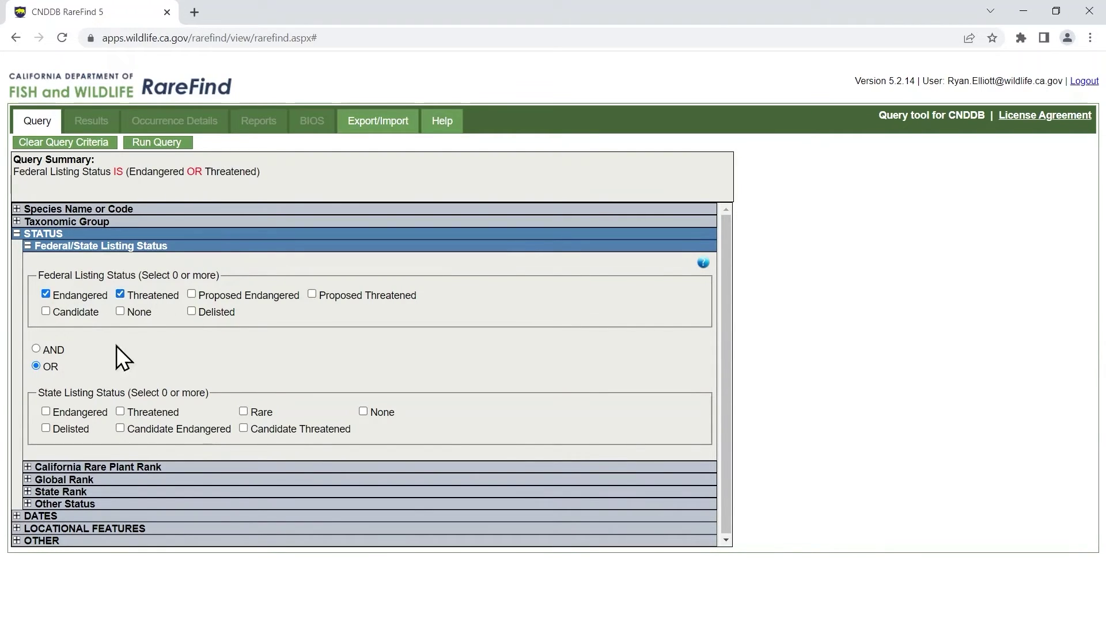
{"action": "left_click", "coordinate": [75, 412]}
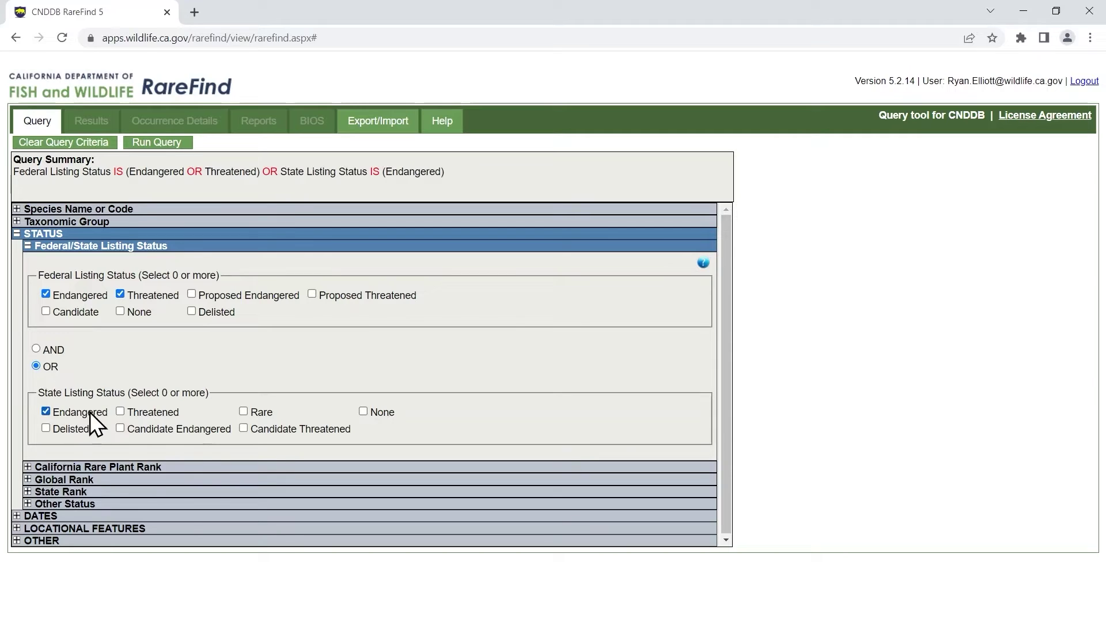
{"action": "left_click", "coordinate": [154, 413]}
{"action": "left_click", "coordinate": [261, 413]}
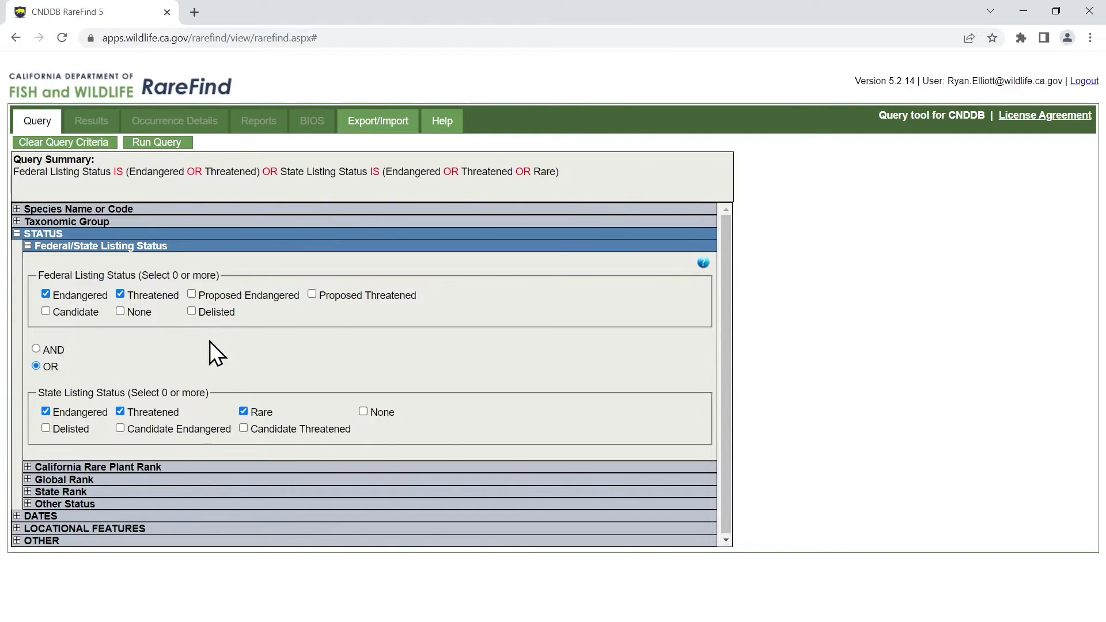
- Read the help on combining Federal and State Listing Status criteria, and collapse the status criteria
{"action": "left_click", "coordinate": [704, 265]}
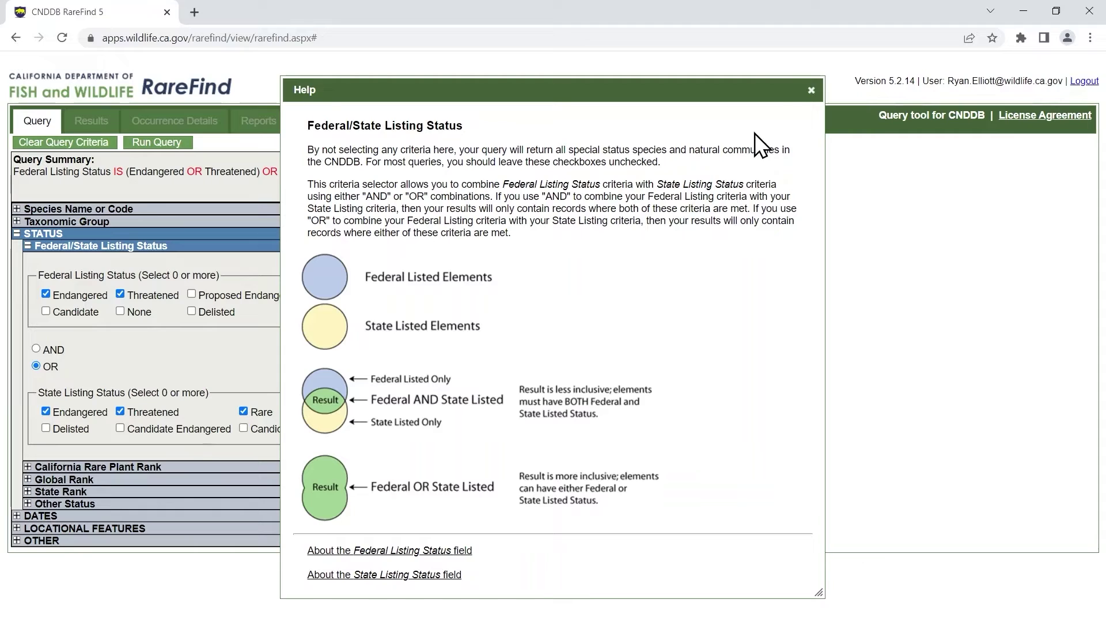
{"action": "left_click", "coordinate": [811, 90]}
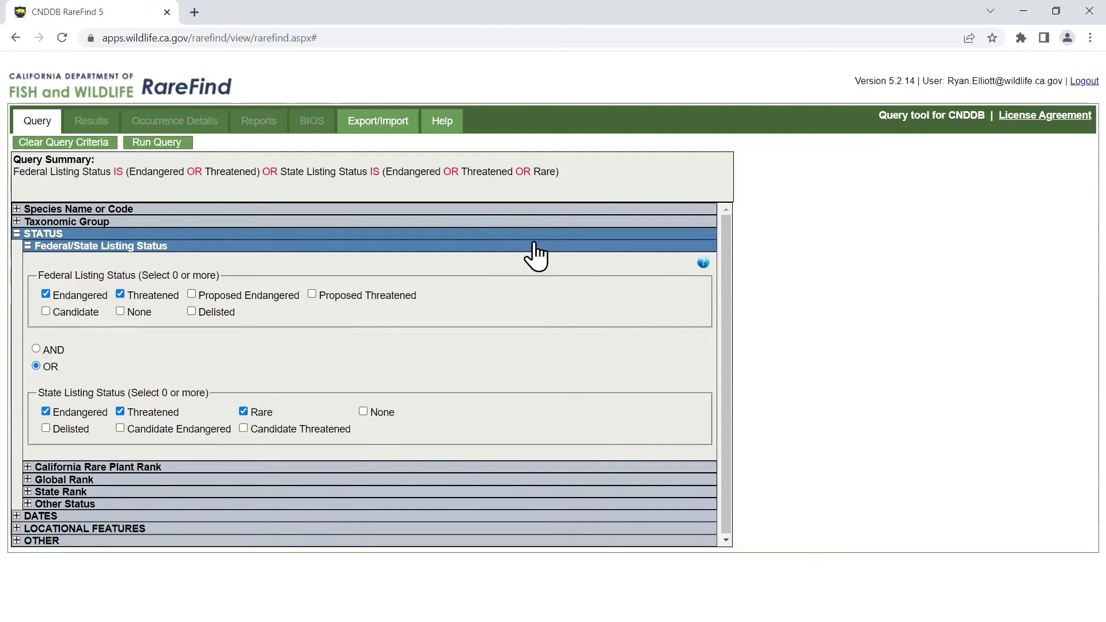
{"action": "left_click", "coordinate": [310, 233]}
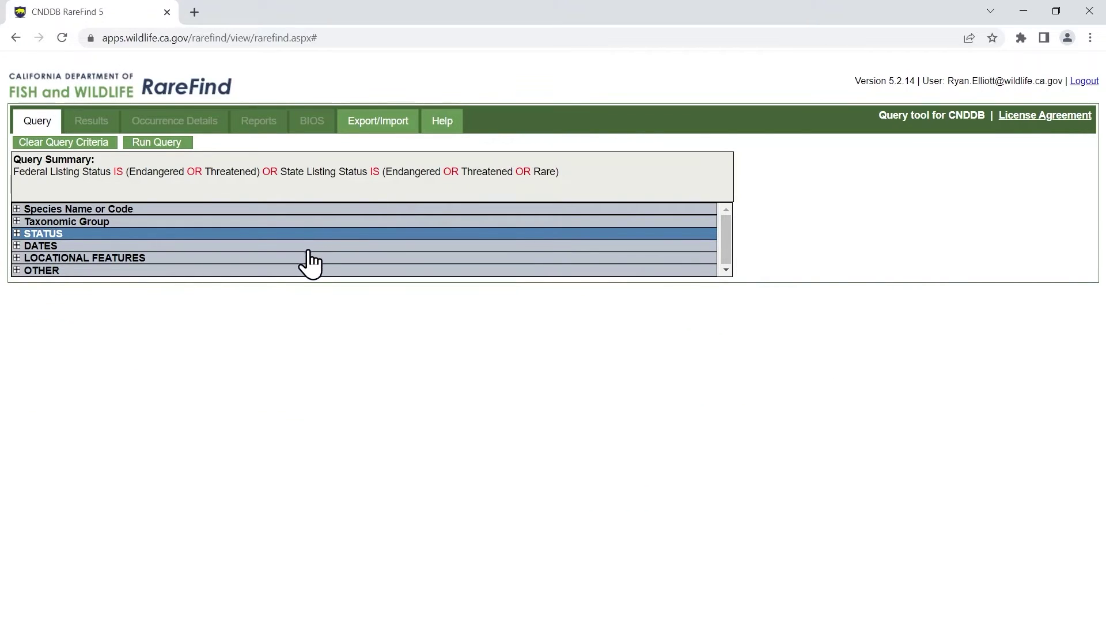
- Limit the query to Humboldt County under the locational features and run it
{"action": "left_click", "coordinate": [280, 259]}
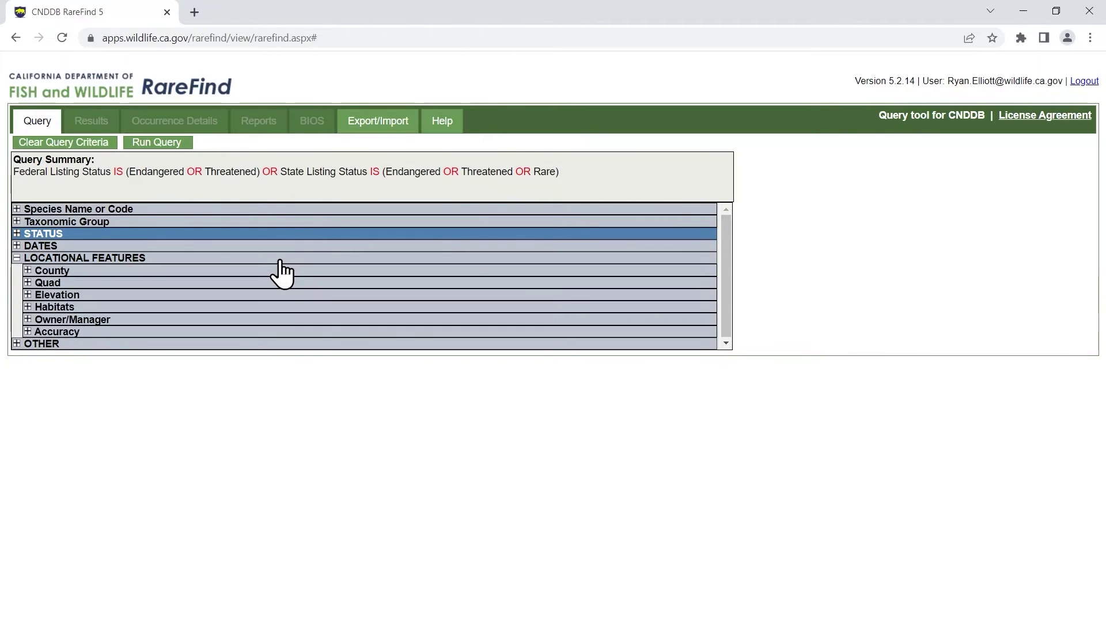
{"action": "left_click", "coordinate": [259, 272]}
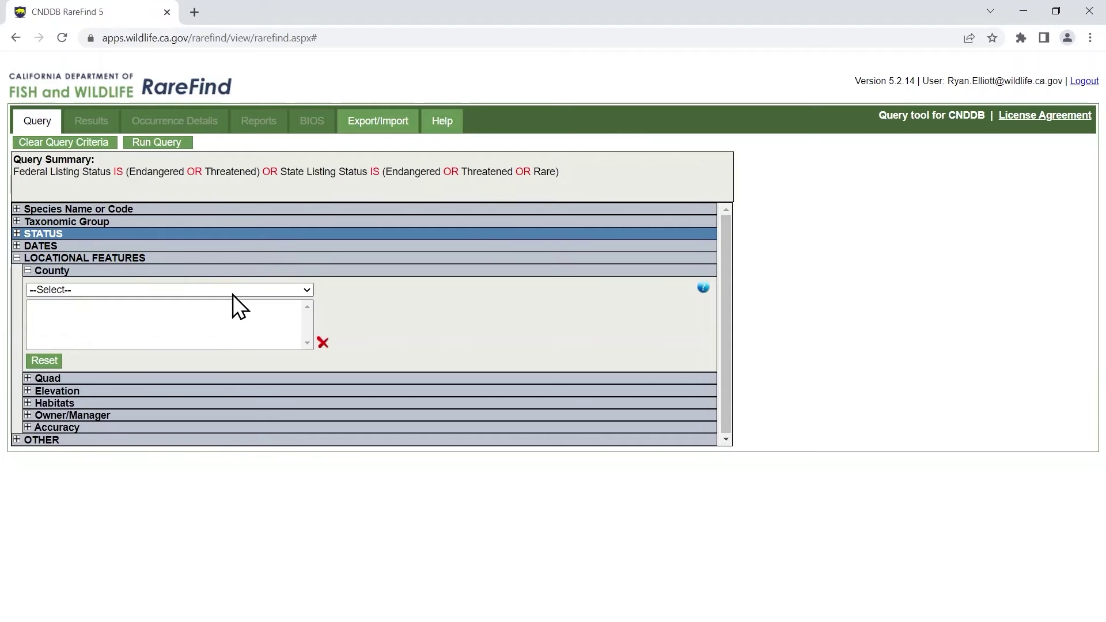
{"action": "left_click", "coordinate": [231, 290]}
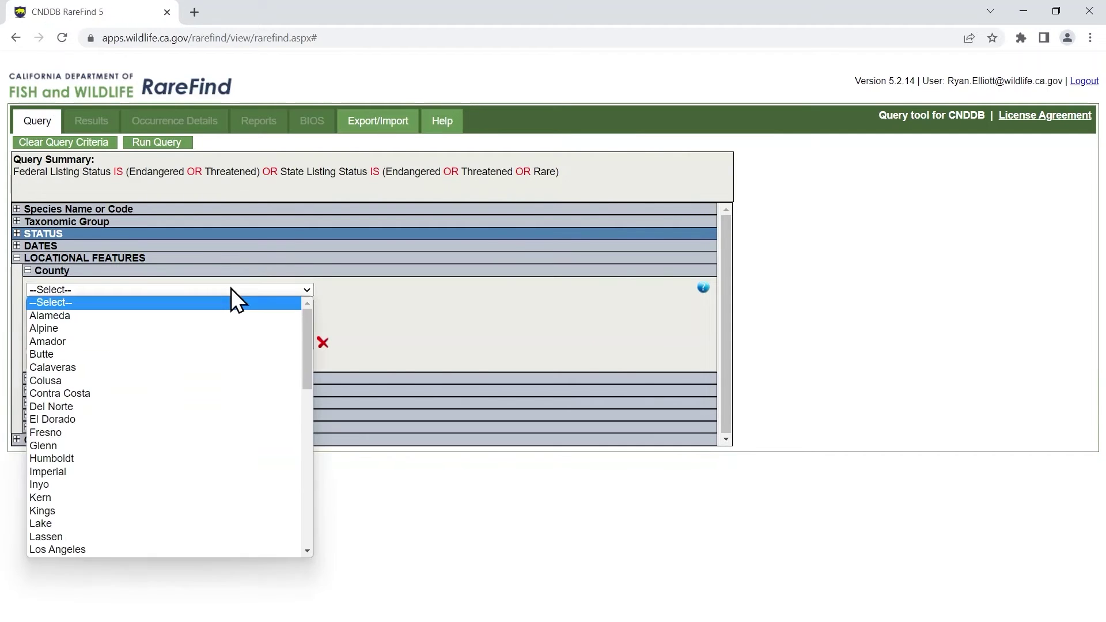
{"action": "left_click", "coordinate": [90, 458]}
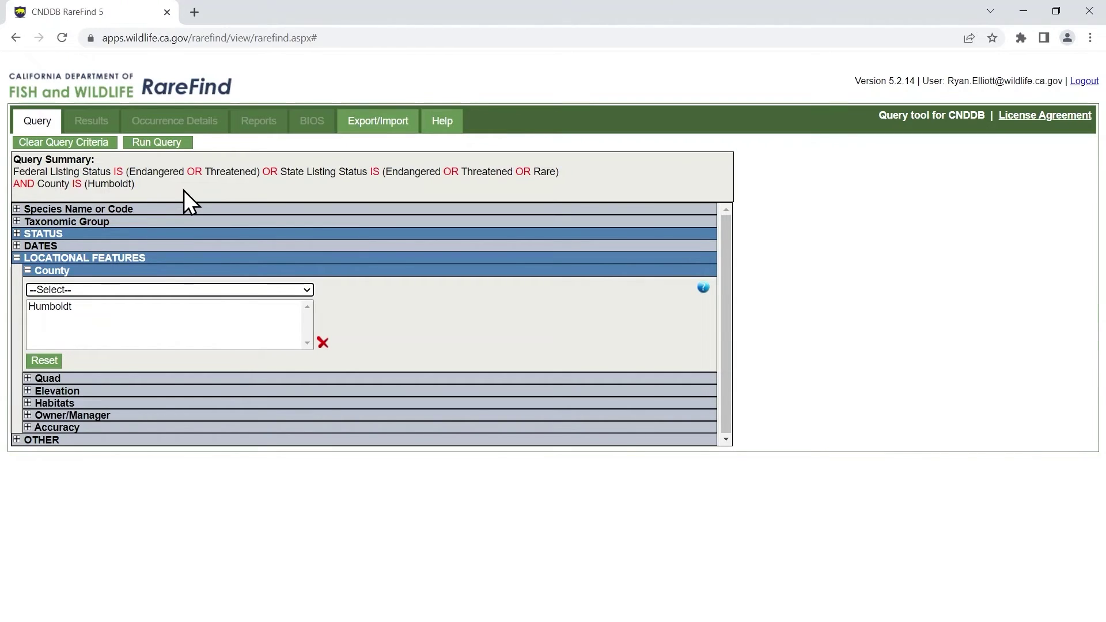
{"action": "left_click", "coordinate": [167, 143]}
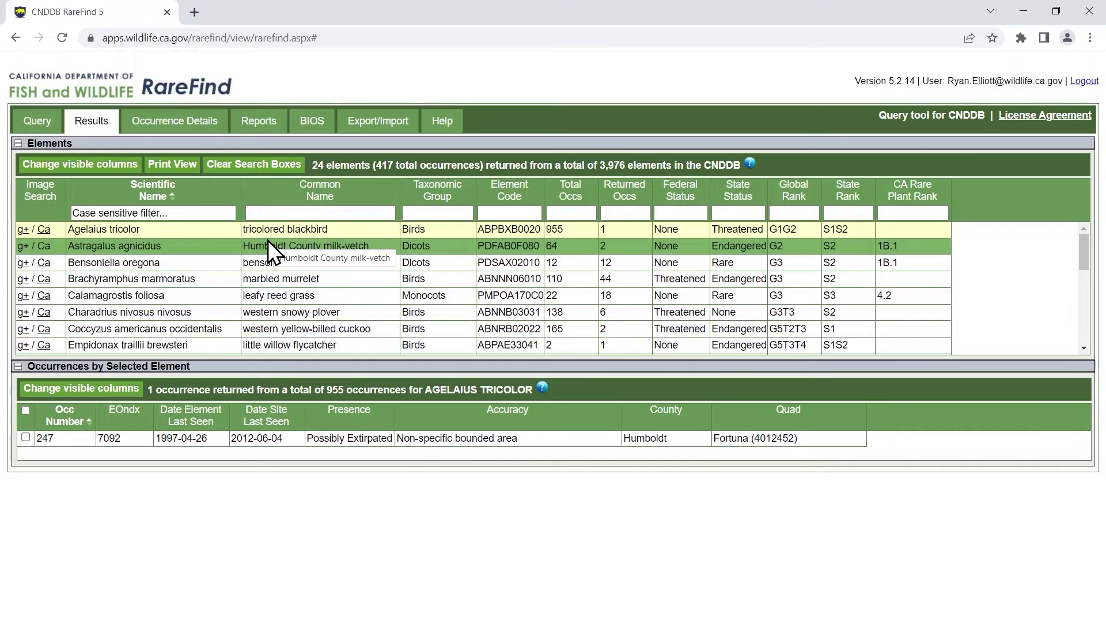
- Show all returned occurrences on the map in BIOS 6
{"action": "left_click", "coordinate": [314, 123]}
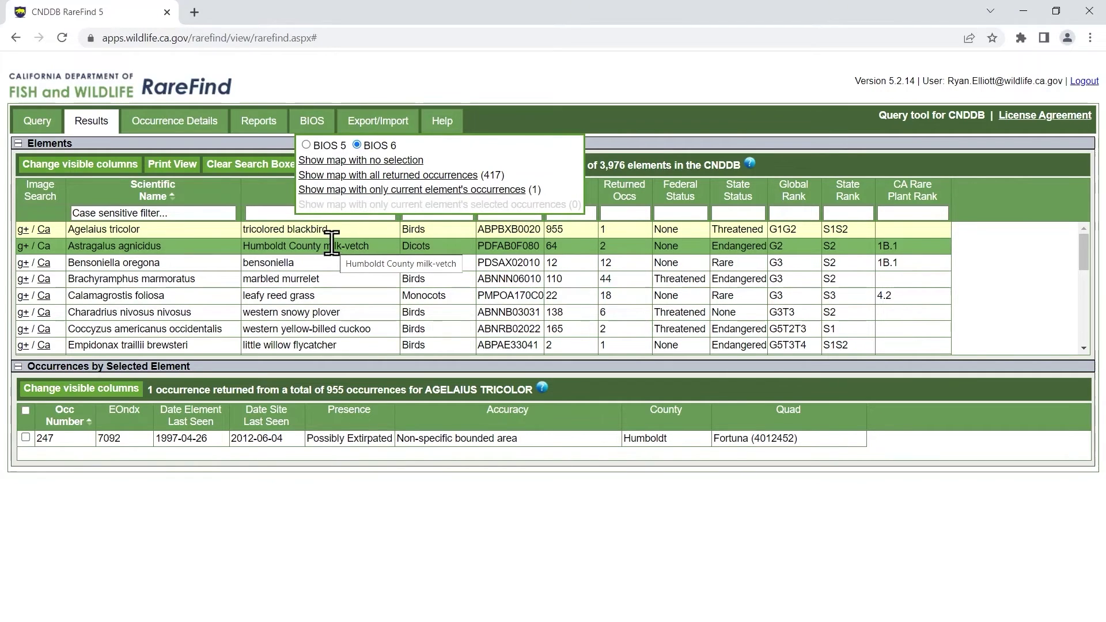
{"action": "left_click", "coordinate": [331, 175]}
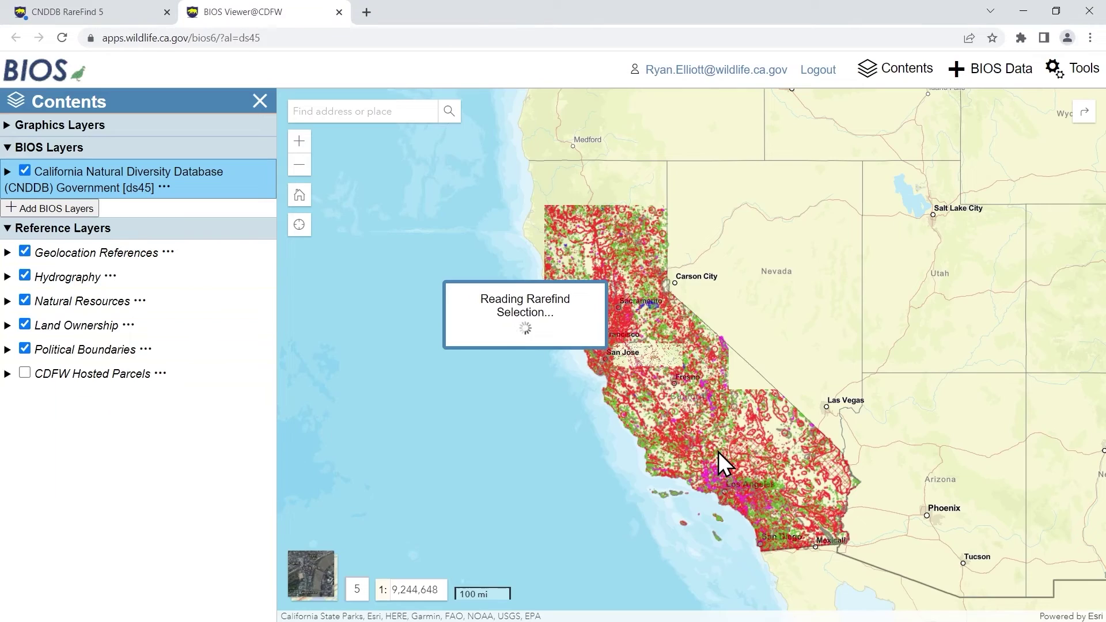
{"action": "left_click", "coordinate": [717, 452]}
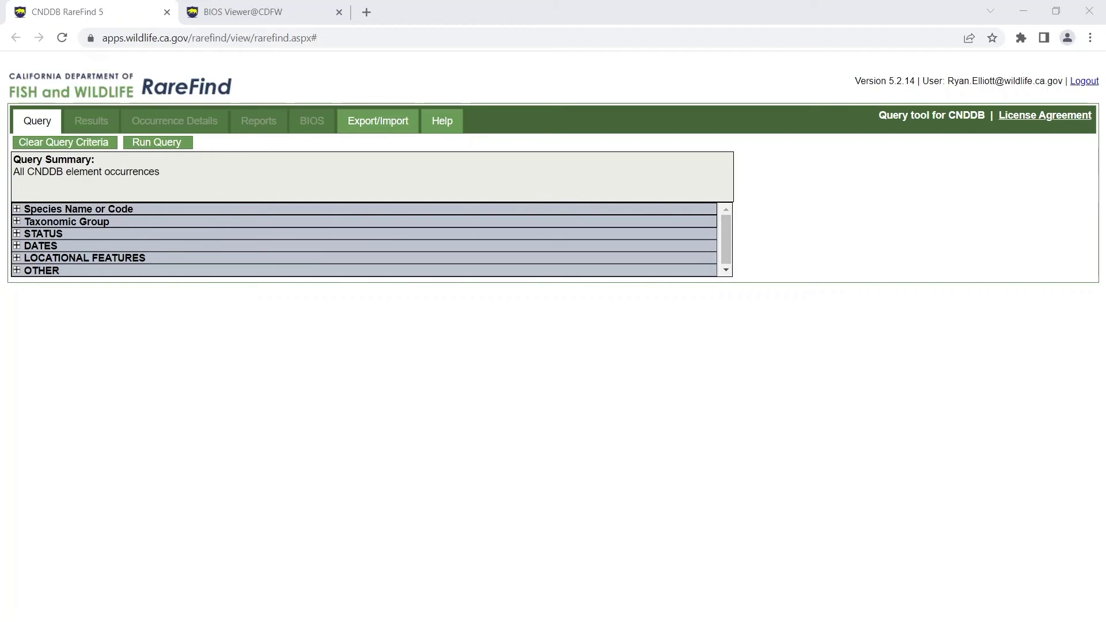
- Search the RareFind species names for "spotted" and add the northern spotted owl and California spotted owl to the query
{"action": "left_click", "coordinate": [207, 220]}
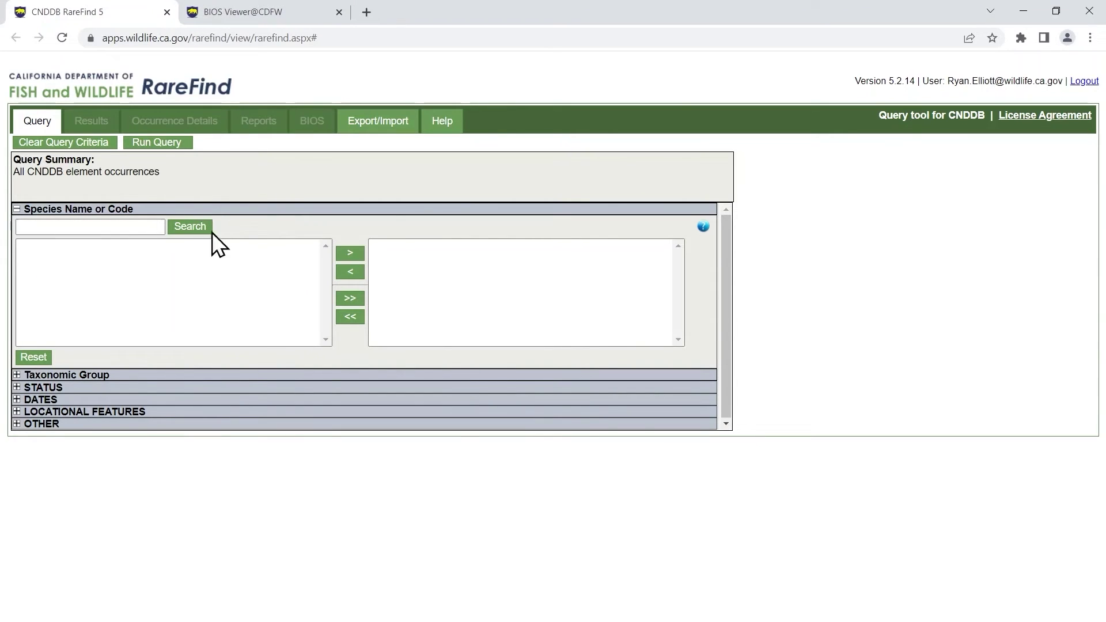
{"action": "left_click", "coordinate": [106, 231]}
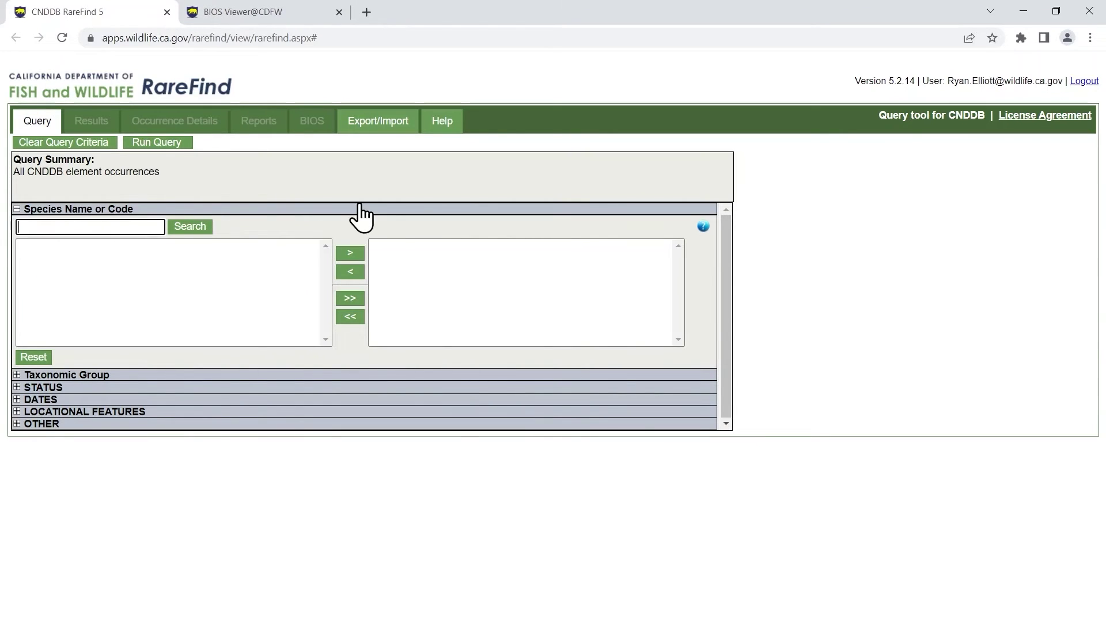
{"action": "type", "text": "spotted"}
{"action": "key", "text": "Return"}
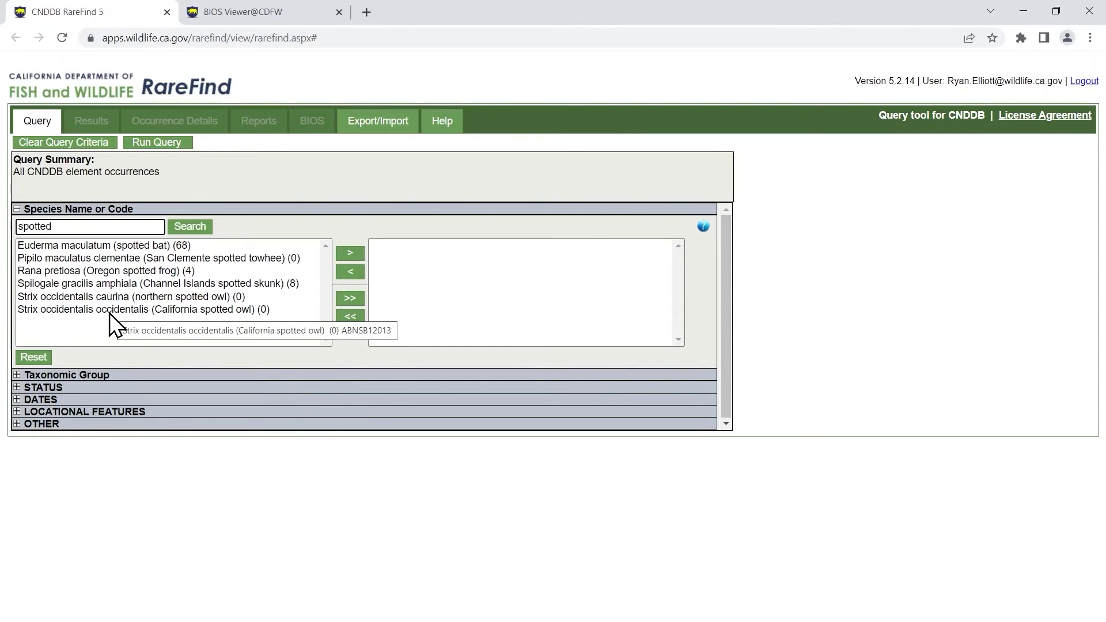
{"action": "left_click", "coordinate": [103, 298]}
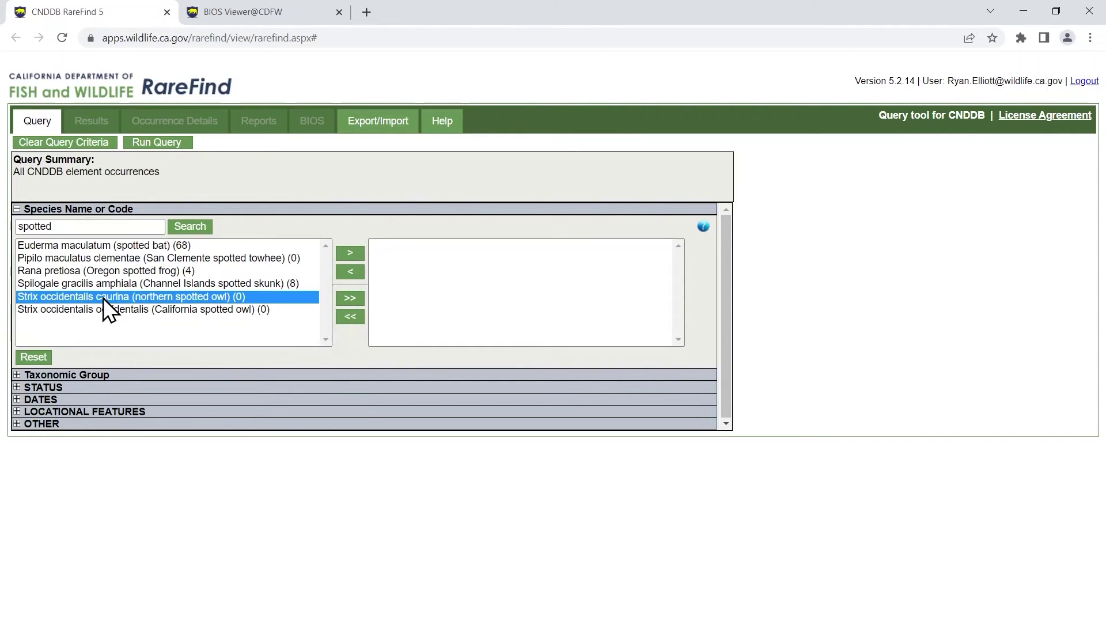
{"action": "double_click", "coordinate": [103, 298]}
{"action": "double_click", "coordinate": [107, 296]}
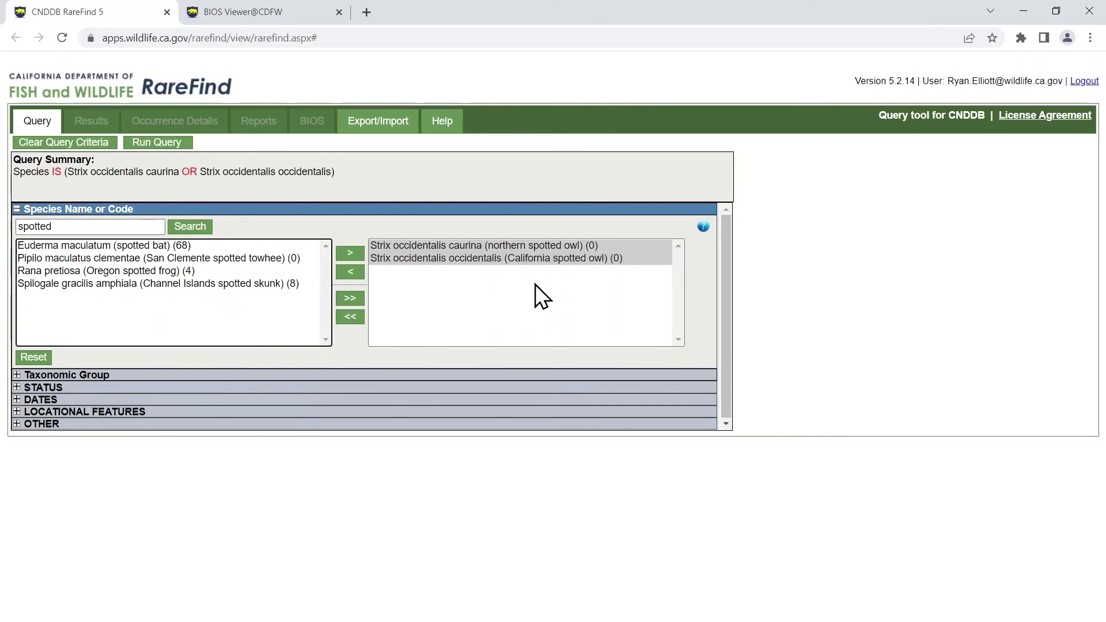
- Run the spotted owl query and open the element details of the California spotted owl
{"action": "left_click", "coordinate": [139, 144]}
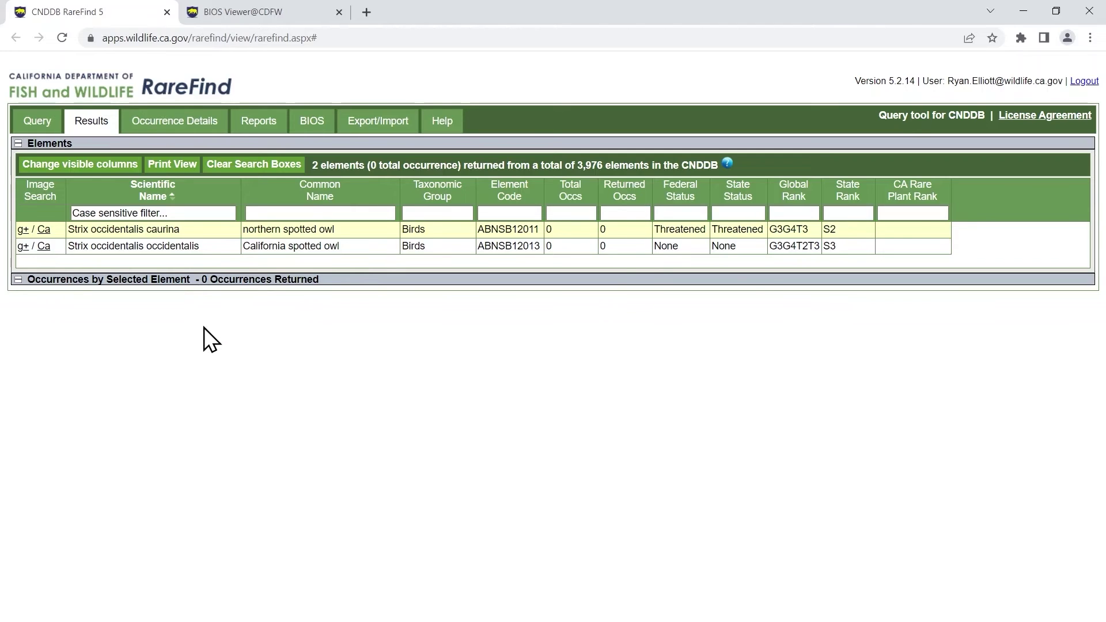
{"action": "double_click", "coordinate": [364, 244]}
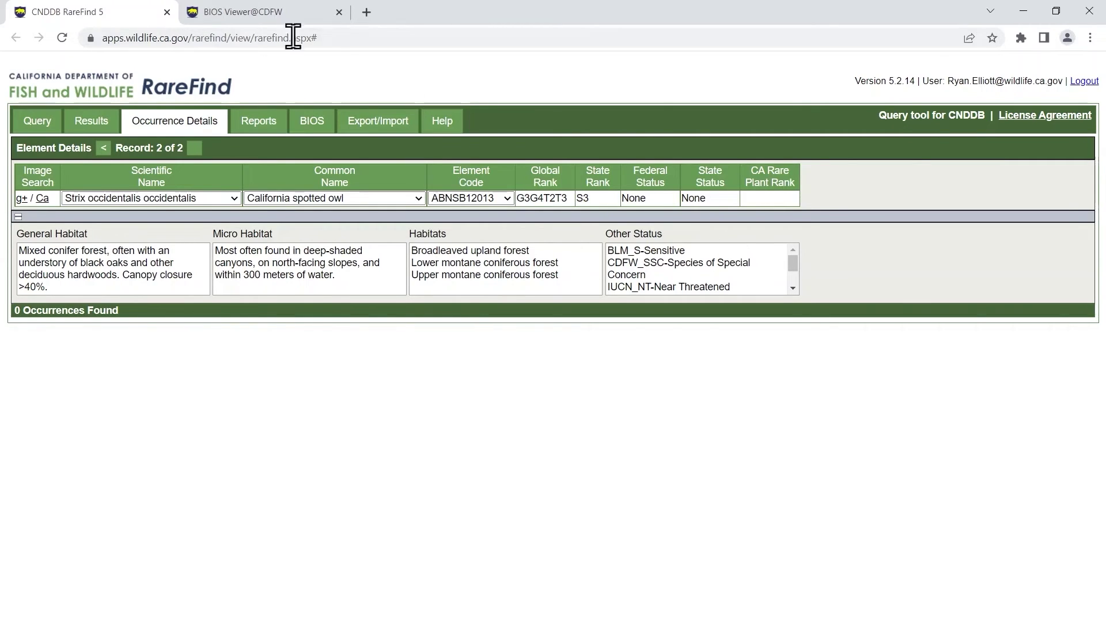
- Switch to BIOS, search the catalog for "spotted owl" layers, and turn on the Spotted Owl Observations [ds704] layer
{"action": "left_click", "coordinate": [233, 13]}
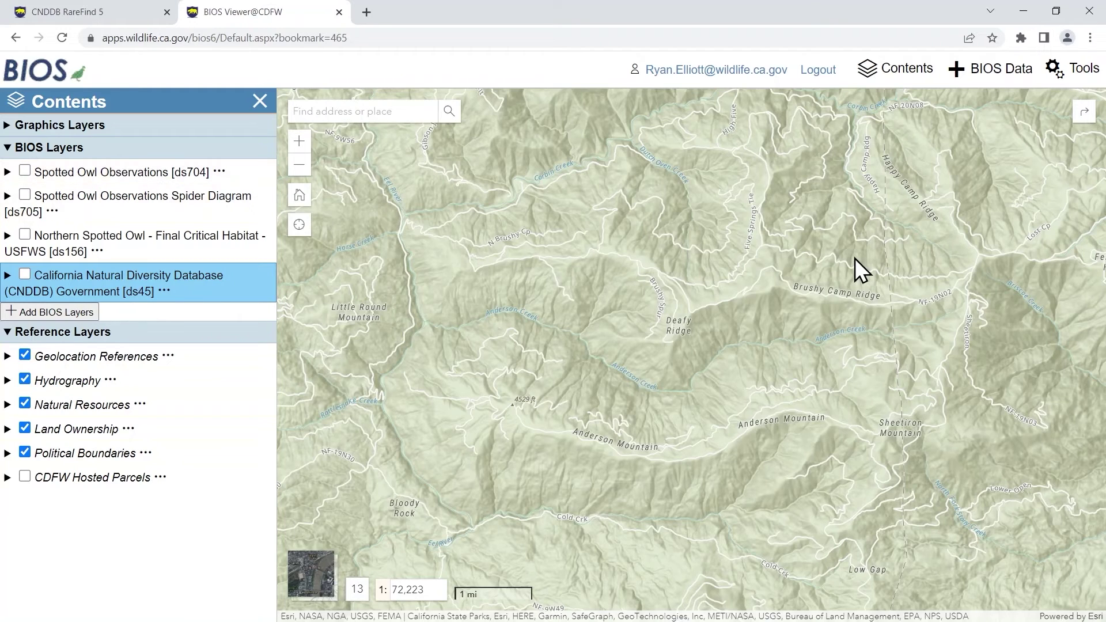
{"action": "left_click", "coordinate": [1002, 65]}
{"action": "left_click", "coordinate": [753, 145]}
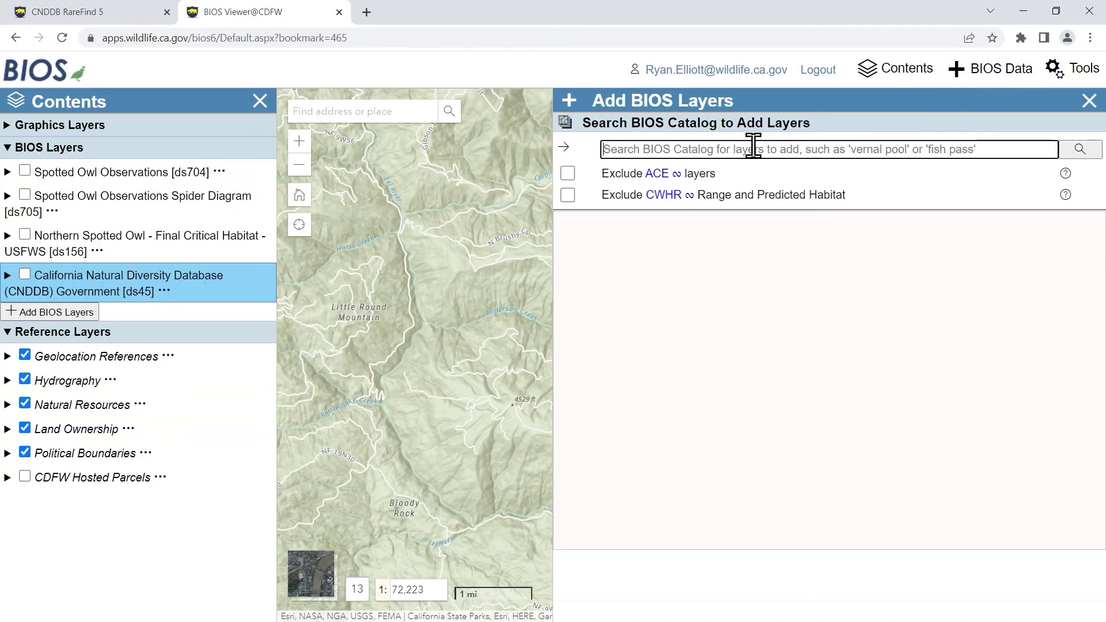
{"action": "type", "text": "sp"}
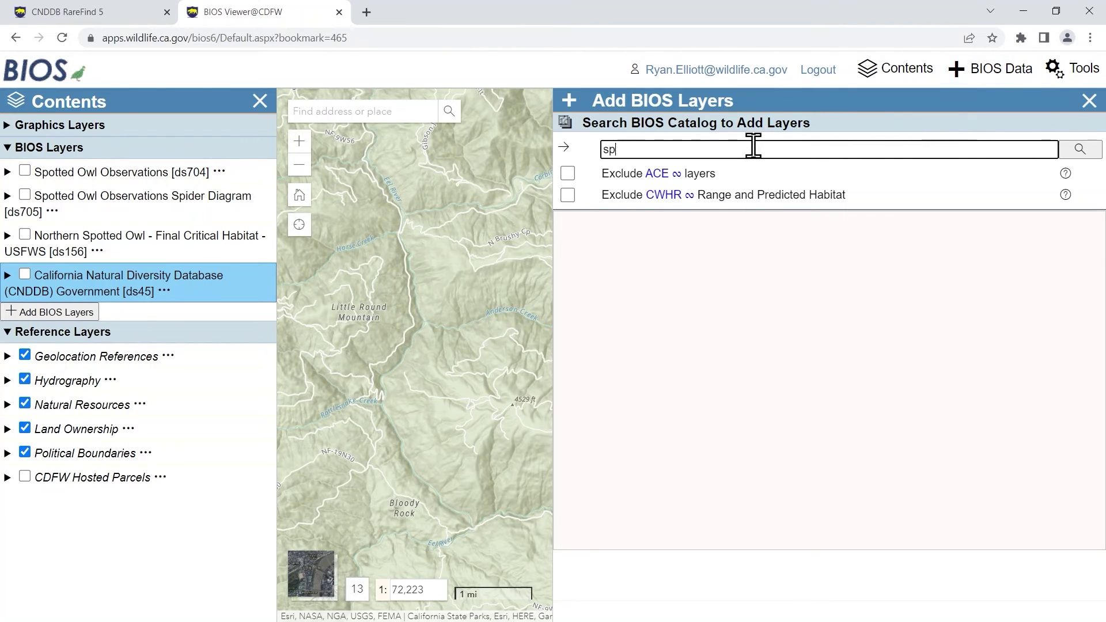
{"action": "type", "text": "otted owl"}
{"action": "key", "text": "Return"}
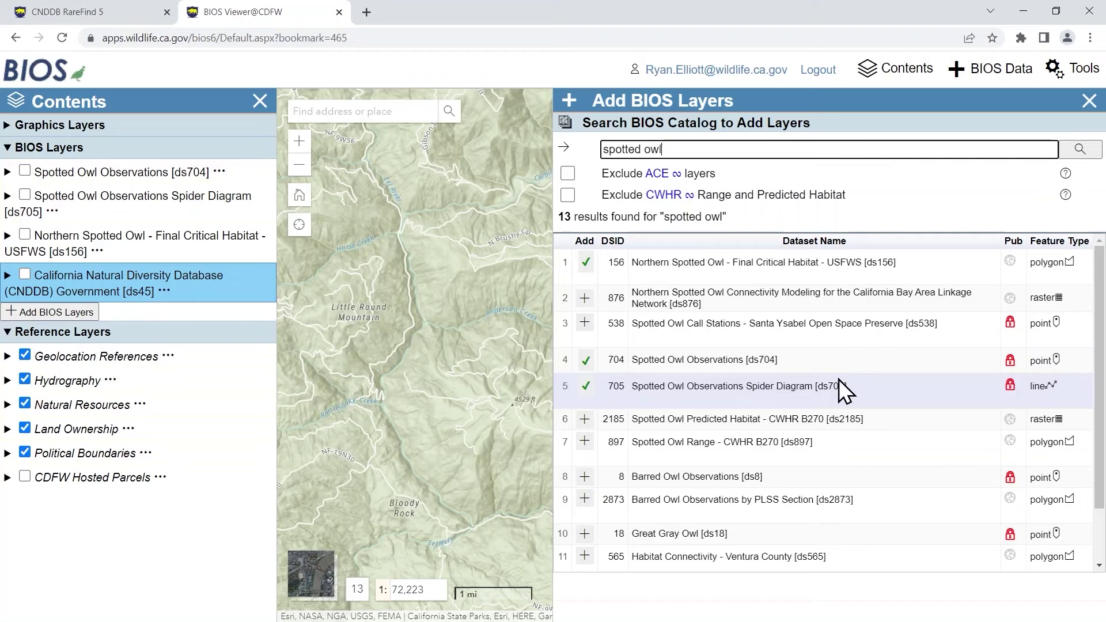
{"action": "left_click", "coordinate": [1087, 102]}
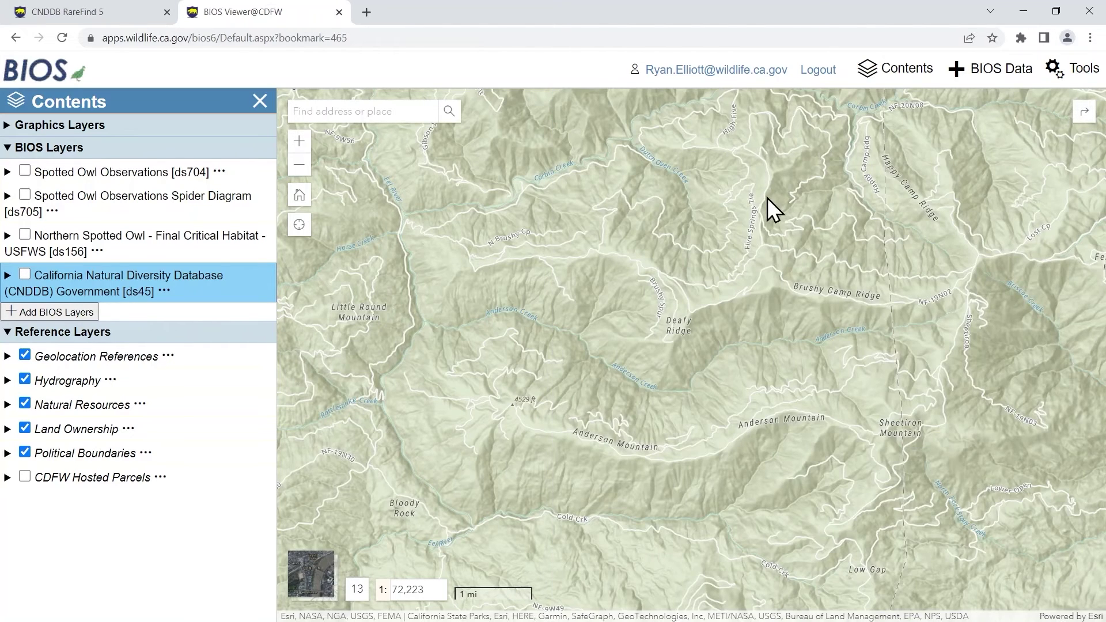
{"action": "left_click", "coordinate": [25, 171]}
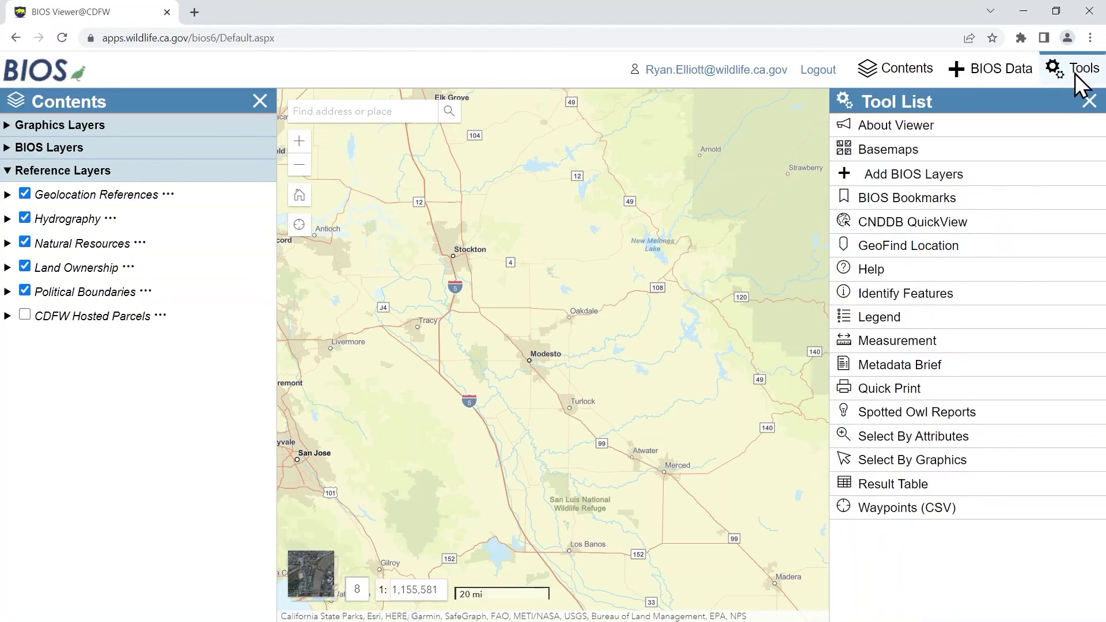
- Search GeoFind Location by Geographic Name for "Gold Bug Mine", limited to Siskiyou county
{"action": "left_click", "coordinate": [990, 244]}
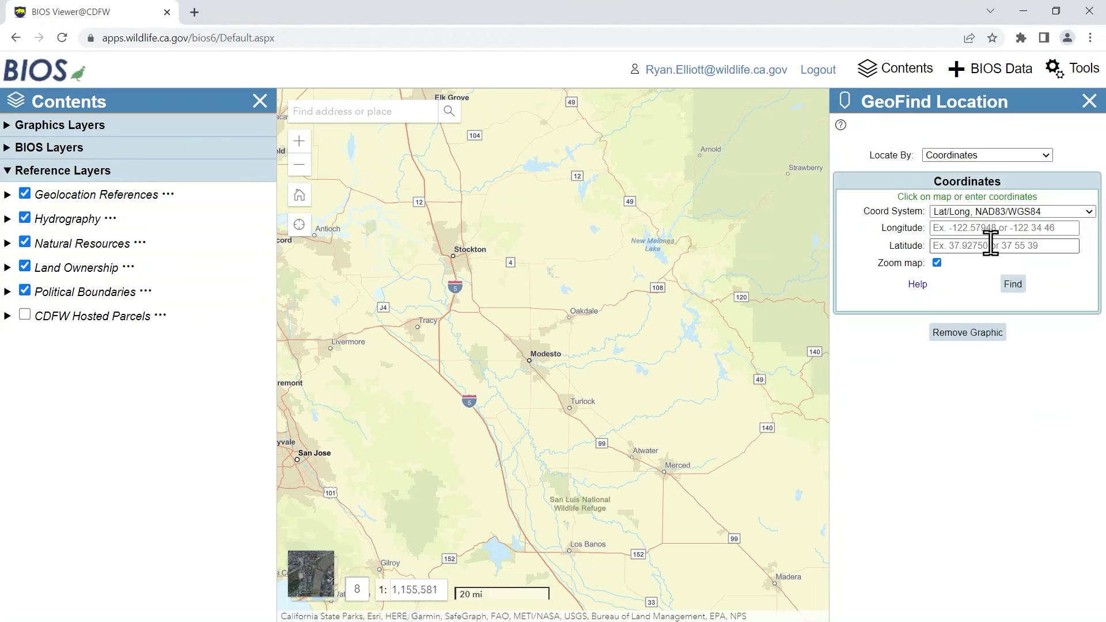
{"action": "left_click", "coordinate": [1046, 155]}
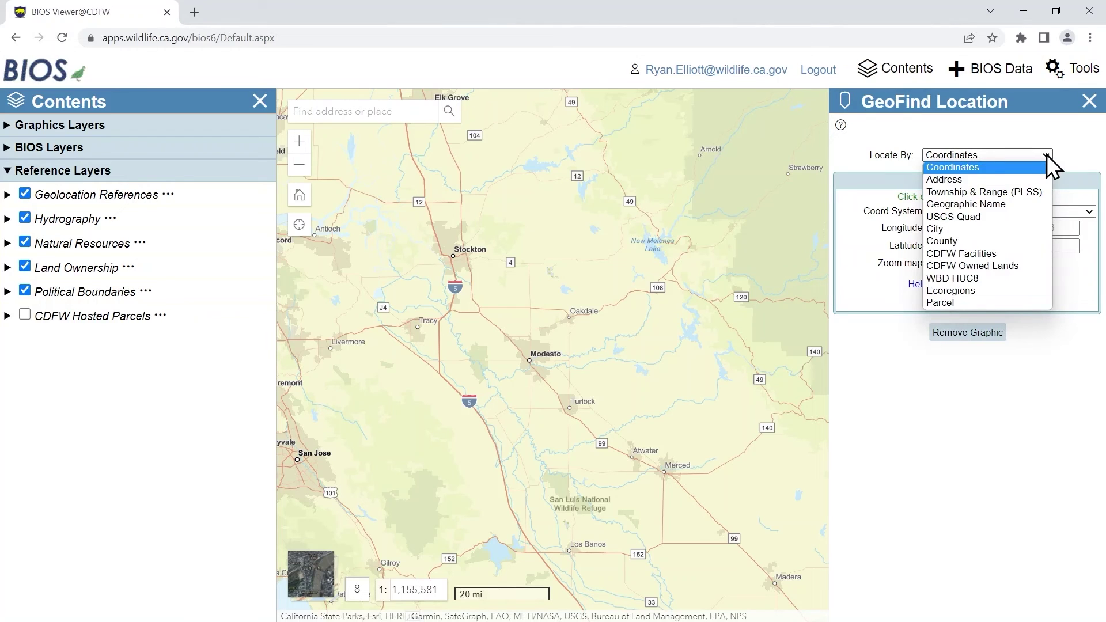
{"action": "left_click", "coordinate": [1031, 205]}
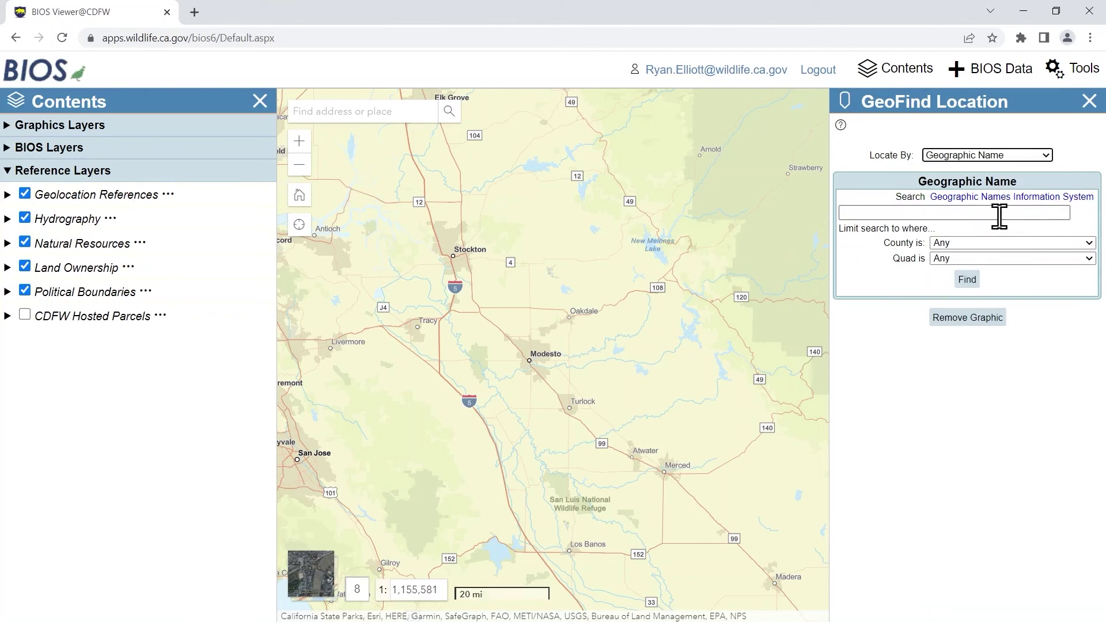
{"action": "left_click", "coordinate": [999, 214]}
{"action": "type", "text": "Gold "}
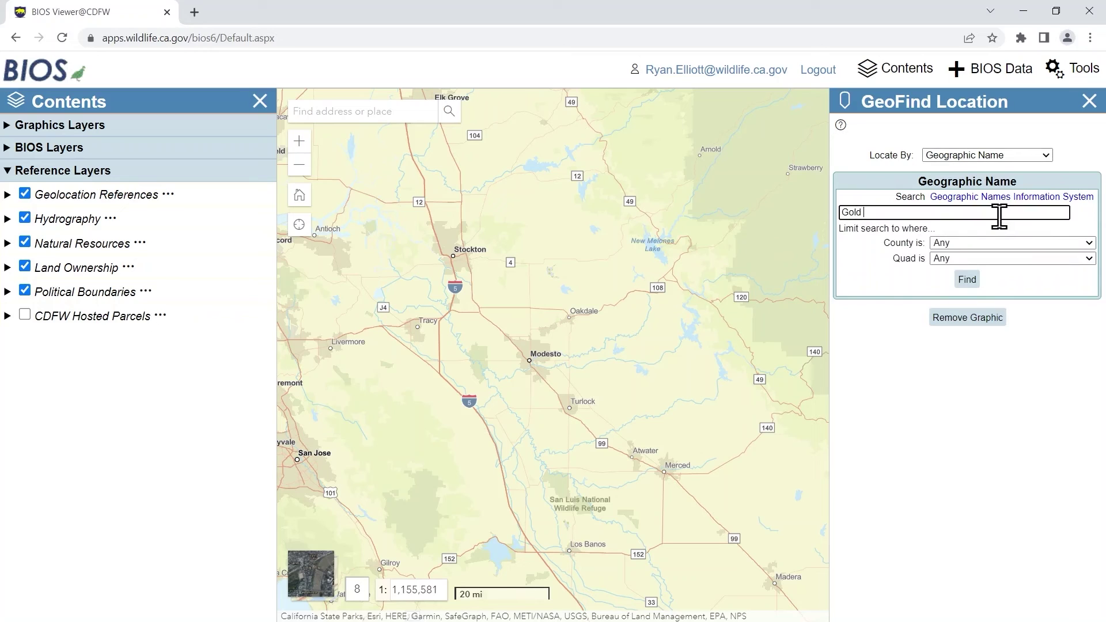
{"action": "type", "text": "Bug Mine"}
{"action": "left_click", "coordinate": [1089, 244]}
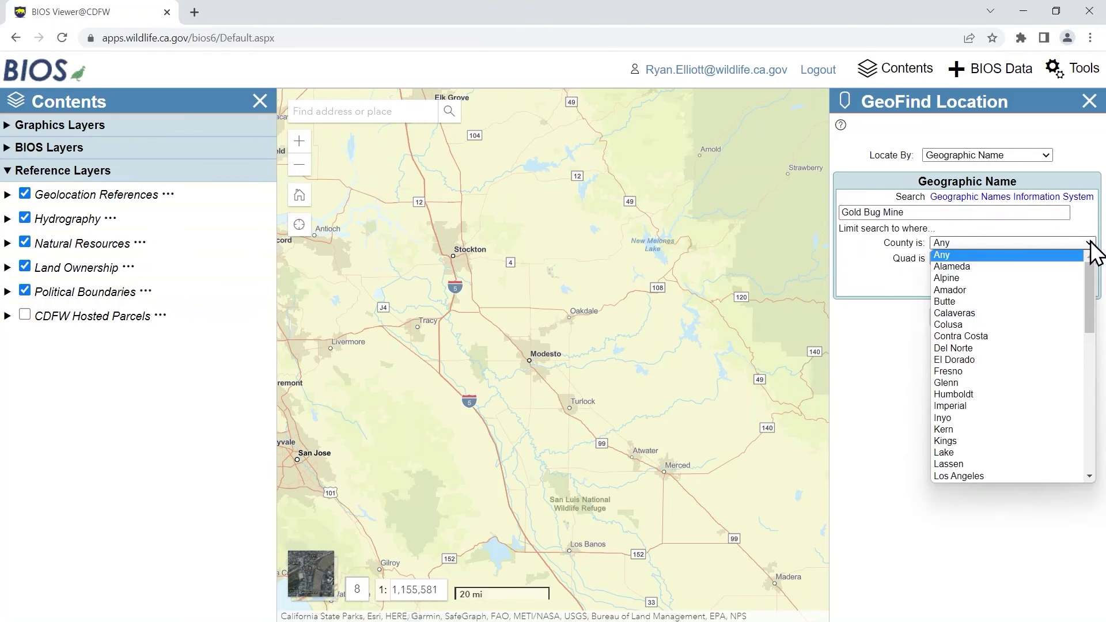
{"action": "scroll", "coordinate": [1038, 392], "scroll_direction": "down", "scroll_amount": 8}
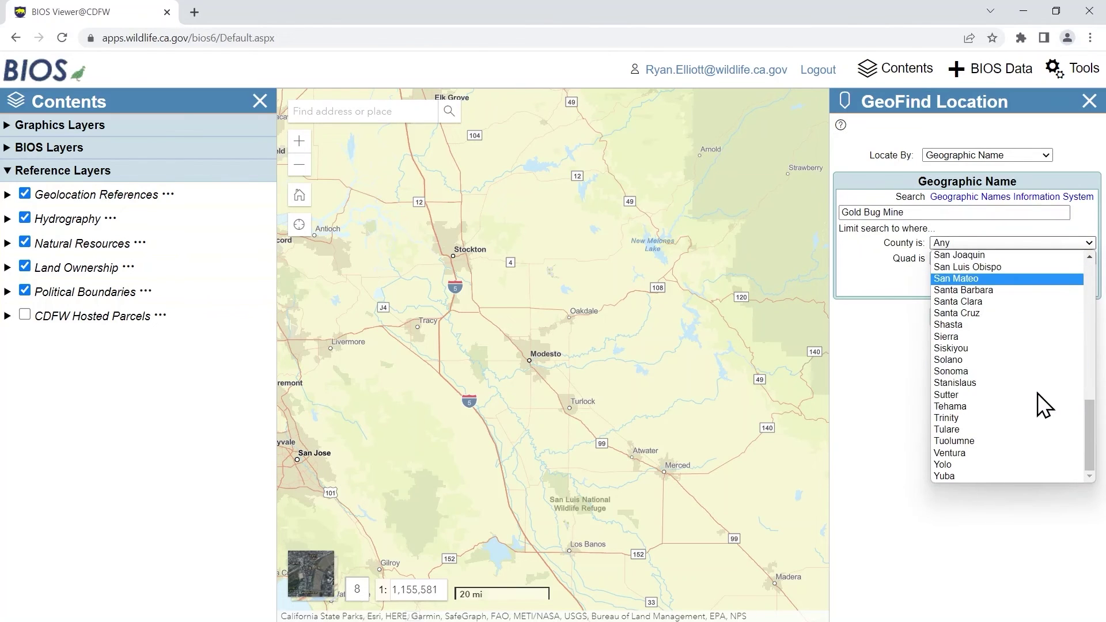
{"action": "left_click", "coordinate": [977, 349]}
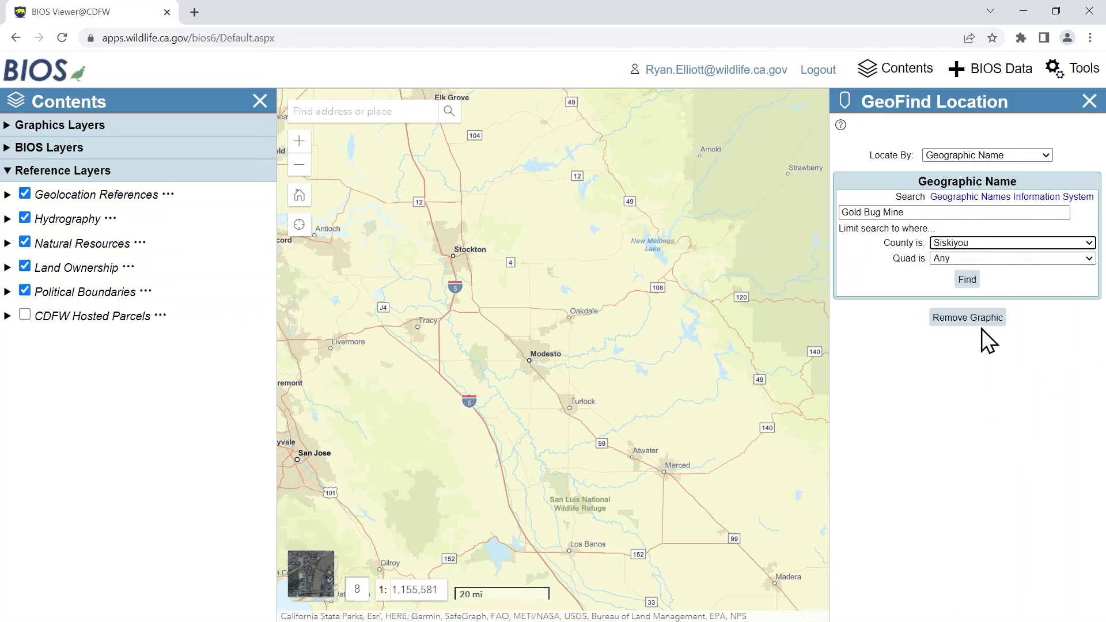
{"action": "left_click", "coordinate": [967, 282]}
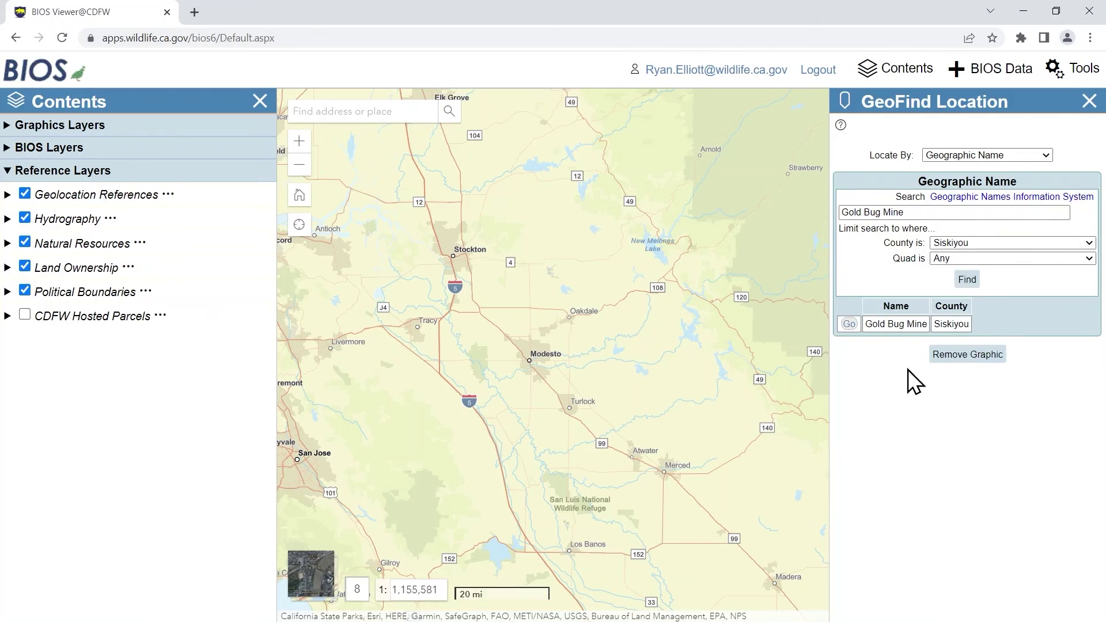
- Locate the found Gold Bug Mine on the map, show the surrounding area toward Gottsville, and close the location finder
{"action": "left_click", "coordinate": [850, 323]}
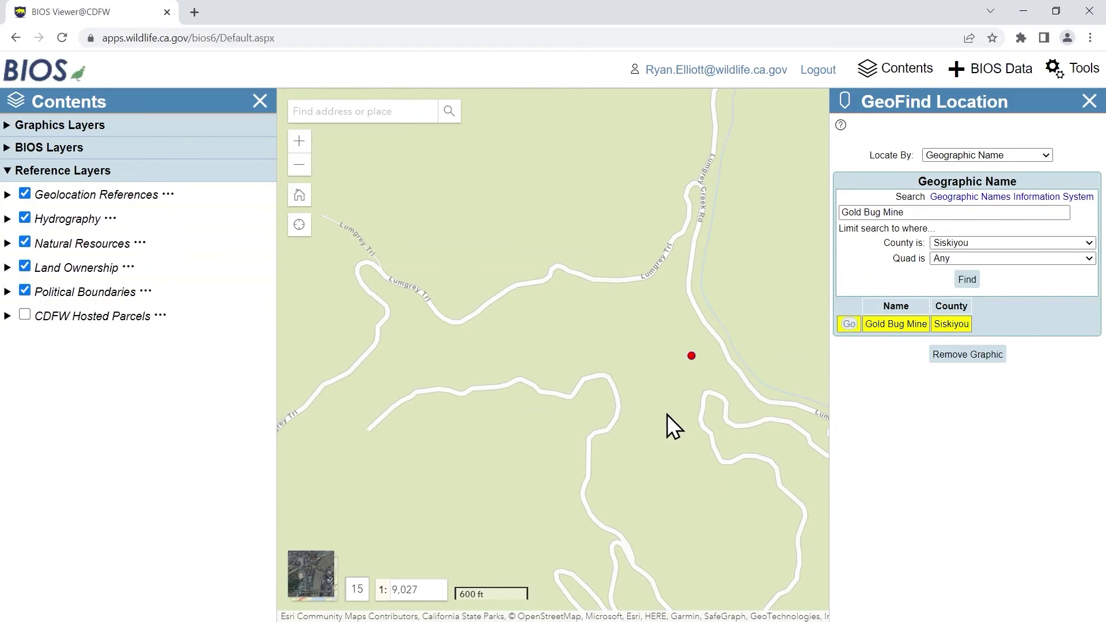
{"action": "scroll", "coordinate": [668, 413], "scroll_direction": "down", "scroll_amount": 2}
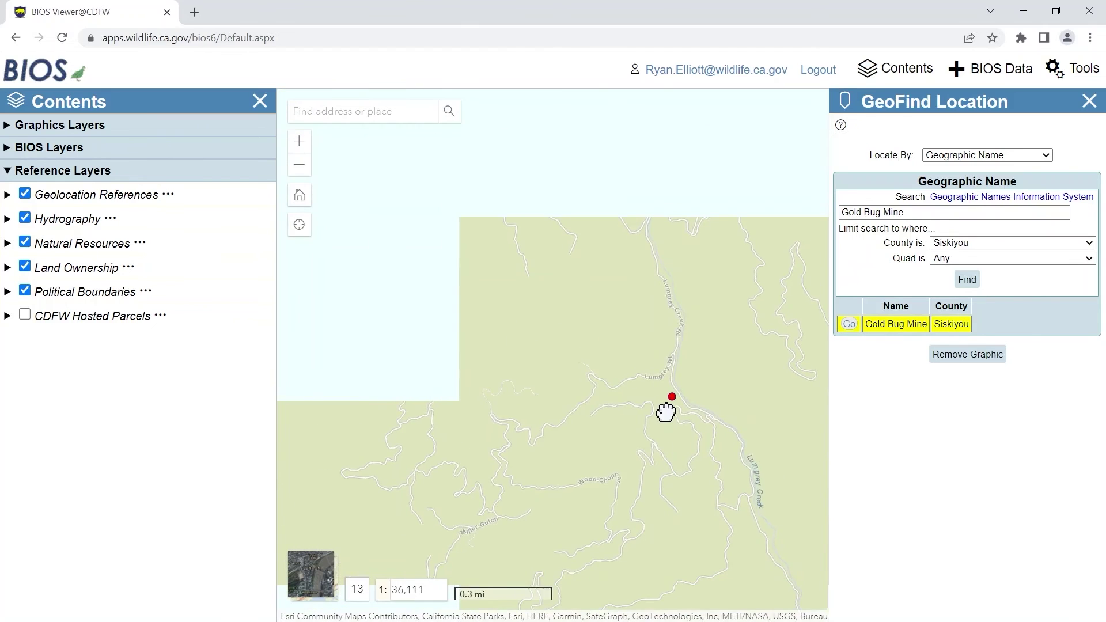
{"action": "left_click_drag", "start_coordinate": [681, 436], "coordinate": [668, 236]}
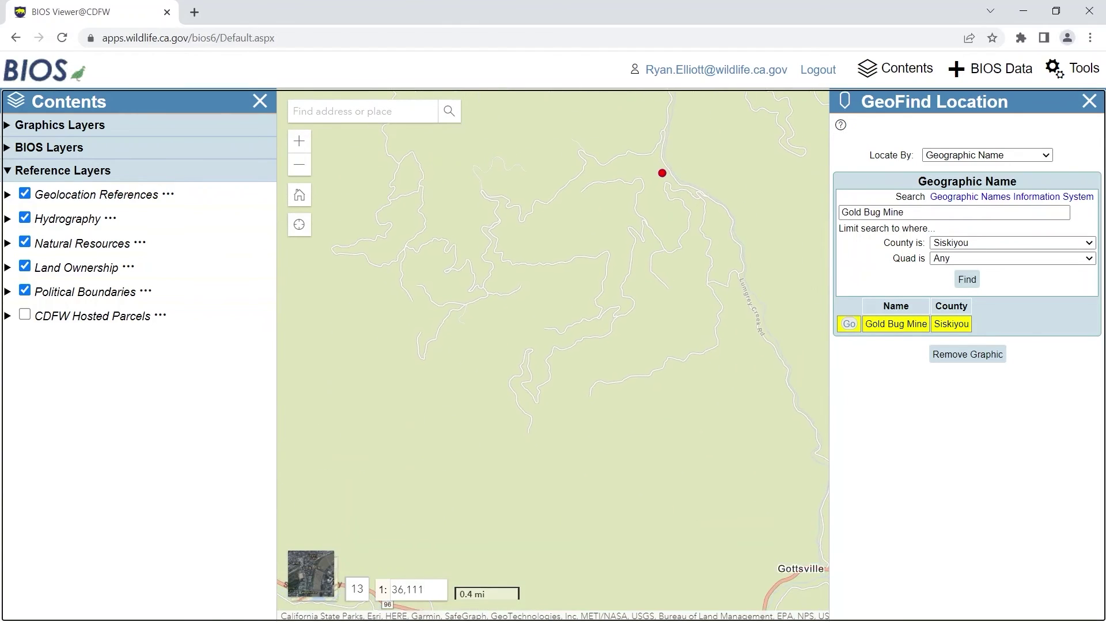
{"action": "left_click", "coordinate": [1090, 104]}
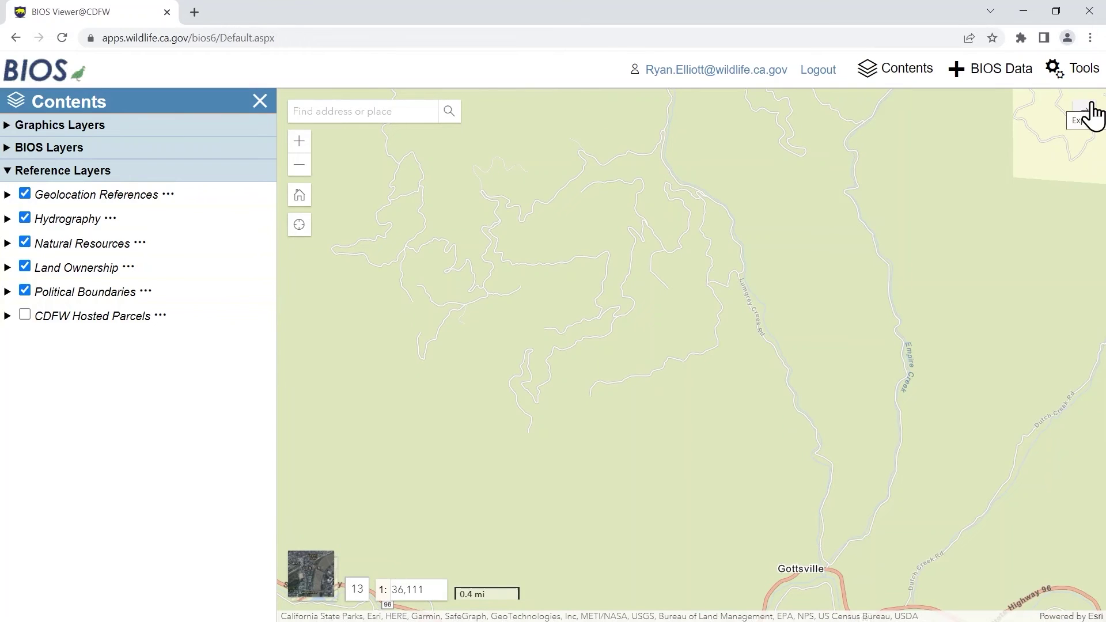
- Open Spotted Owl Reports and select sections 27 and 34 of 47N 08W by drawing a triangle across them with the PLSS Select Tool
{"action": "left_click", "coordinate": [1081, 68]}
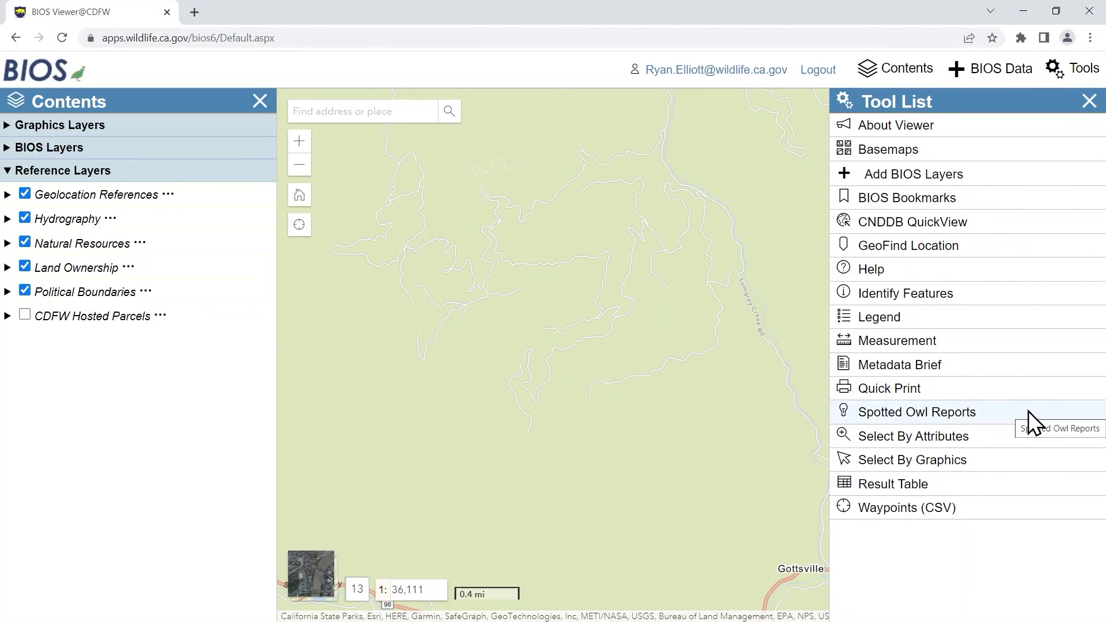
{"action": "left_click", "coordinate": [992, 416]}
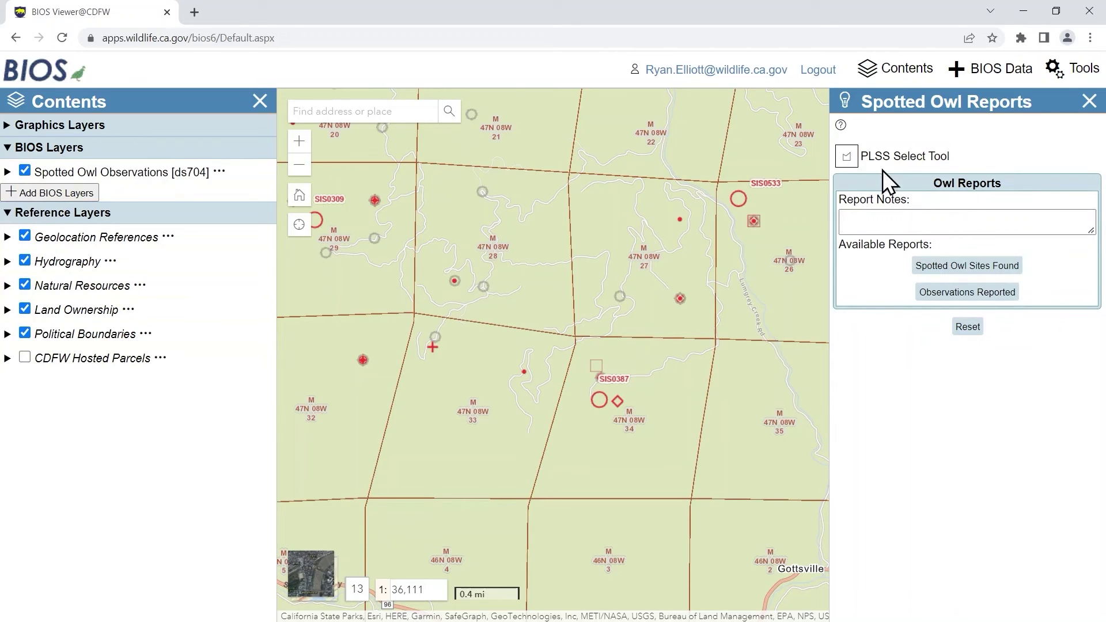
{"action": "left_click", "coordinate": [847, 157]}
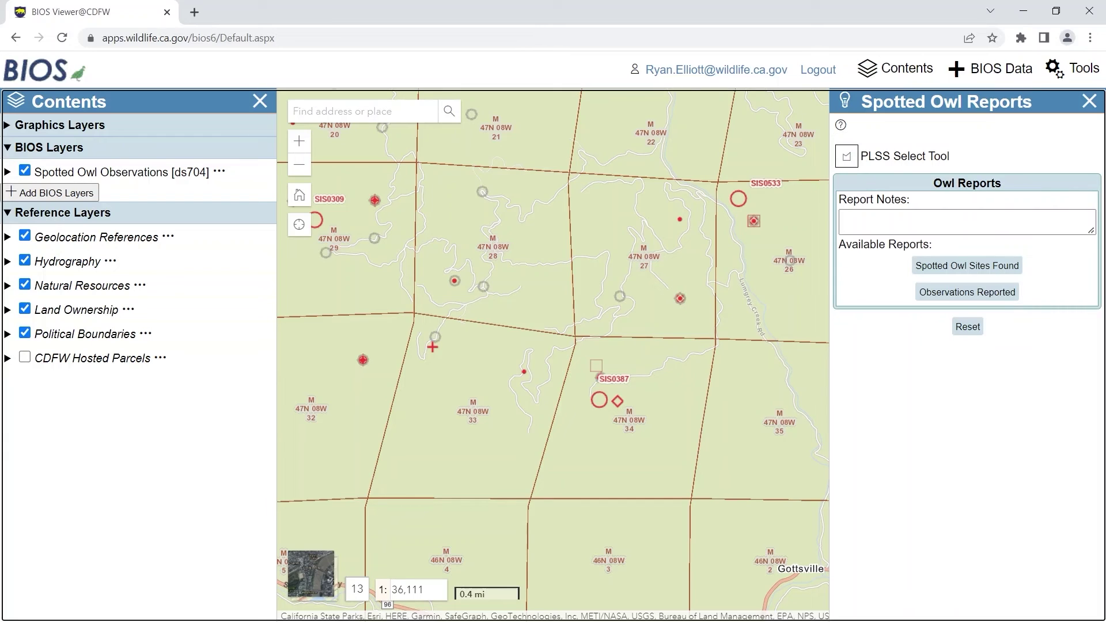
{"action": "left_click", "coordinate": [641, 309]}
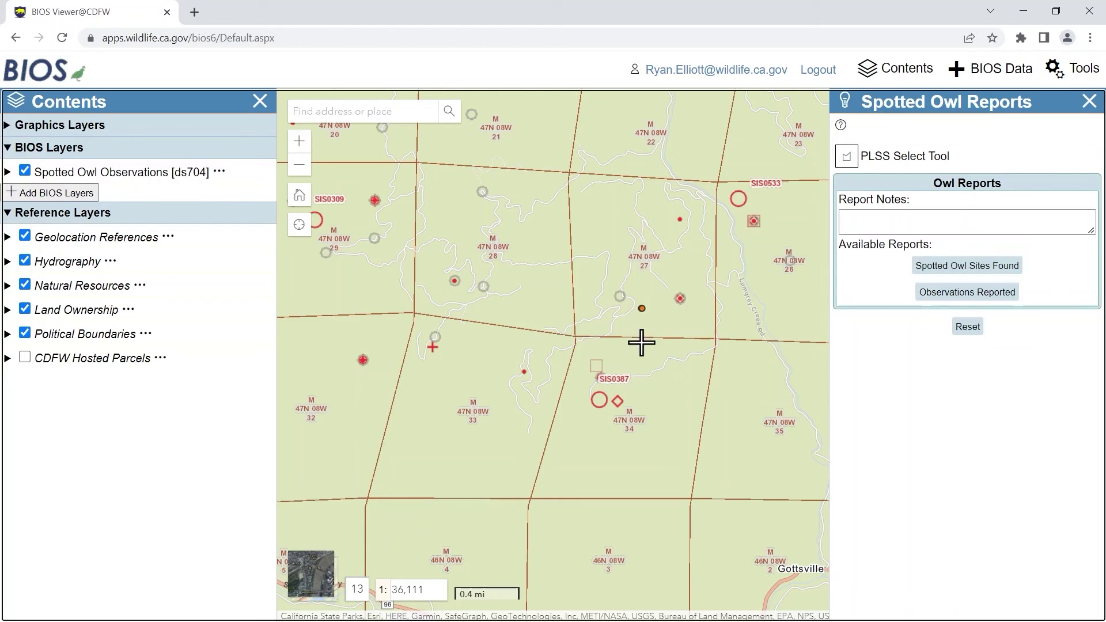
{"action": "left_click", "coordinate": [633, 392]}
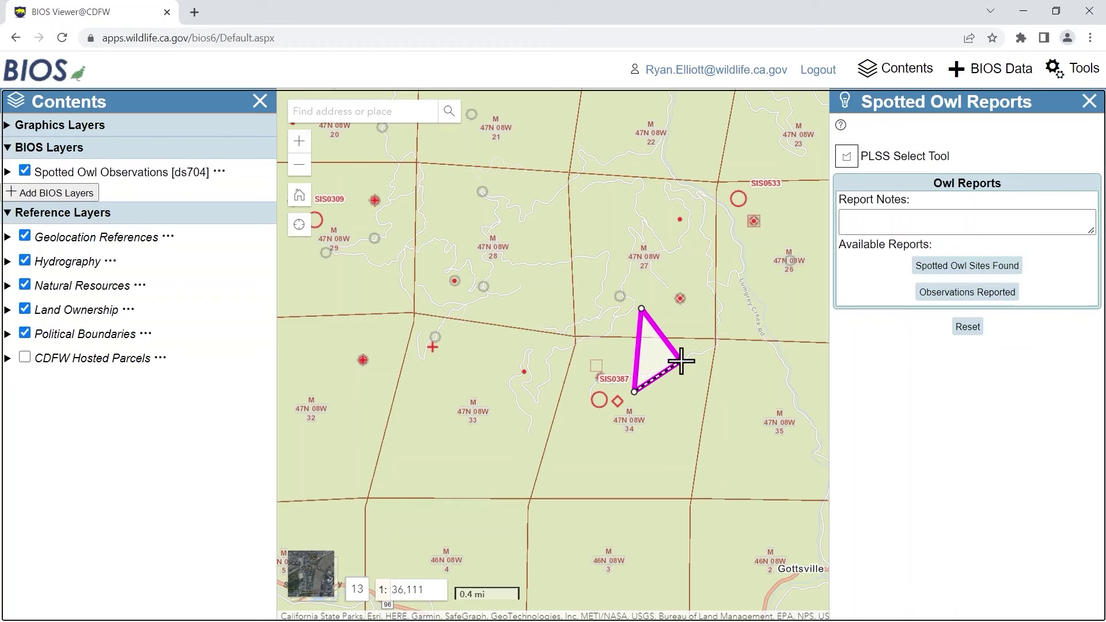
{"action": "double_click", "coordinate": [682, 362]}
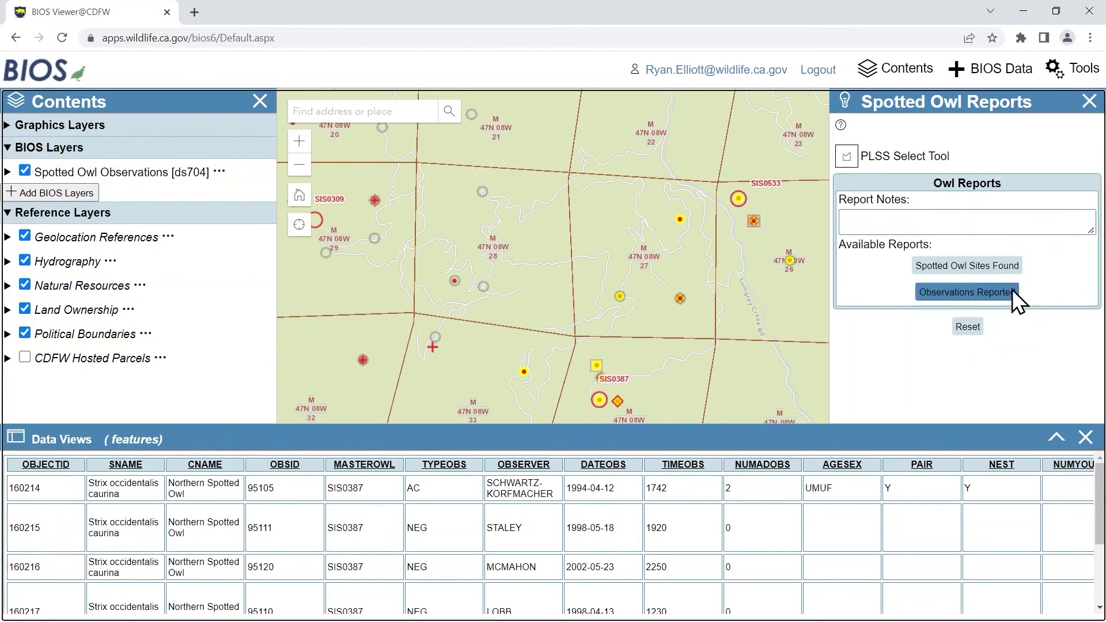
- Generate the Spotted Owl Sites Found report, review the downloaded PDF's site table, and return to the map viewer
{"action": "left_click", "coordinate": [1001, 264]}
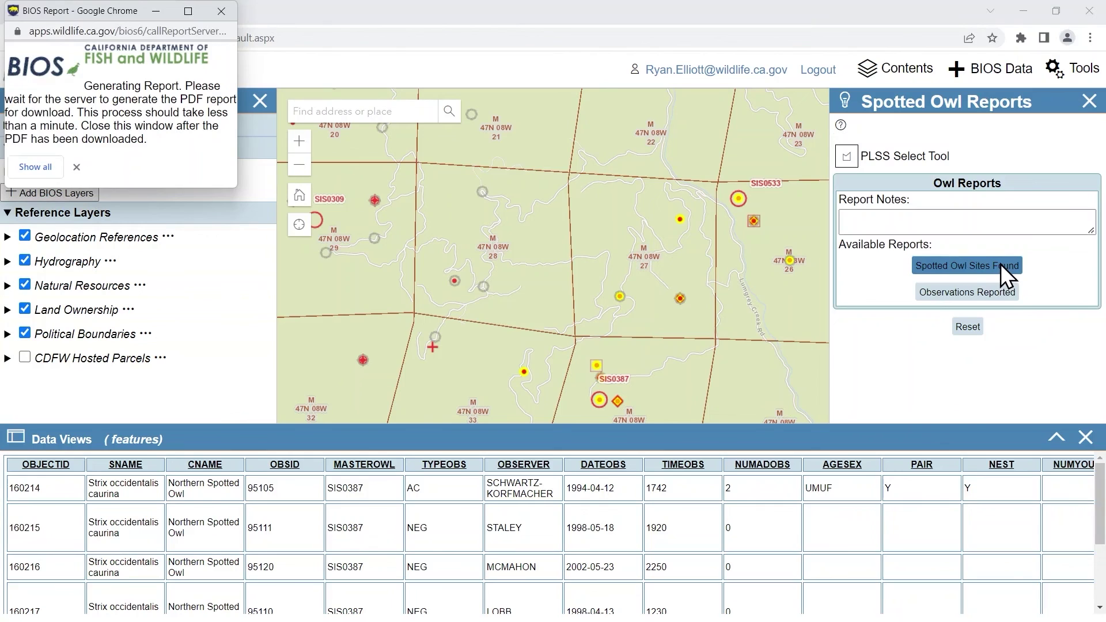
{"action": "left_click", "coordinate": [43, 166]}
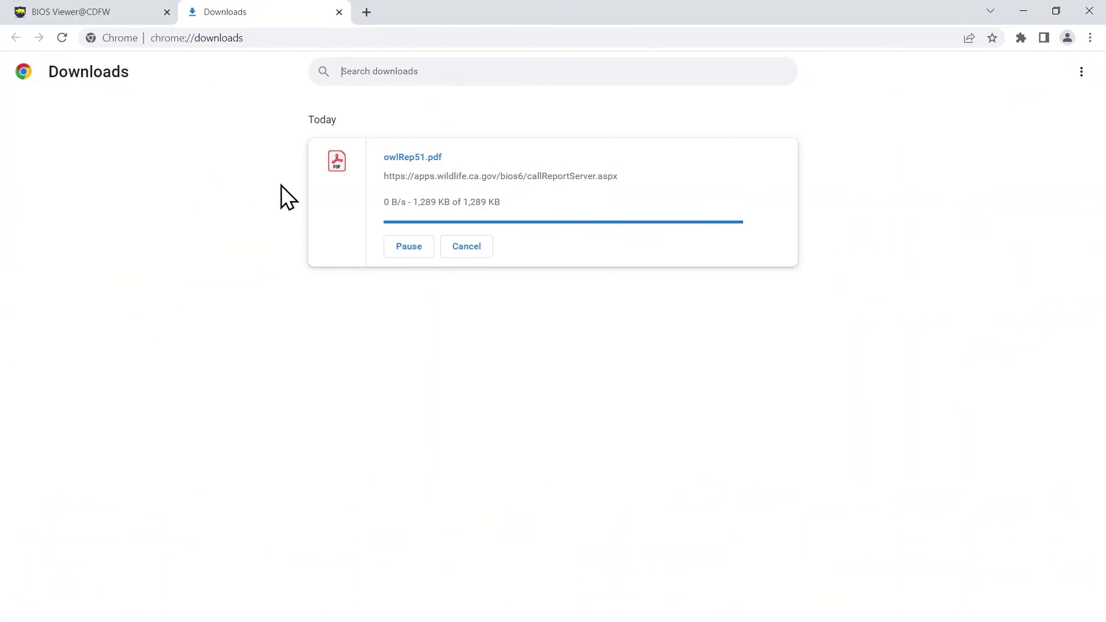
{"action": "double_click", "coordinate": [431, 157]}
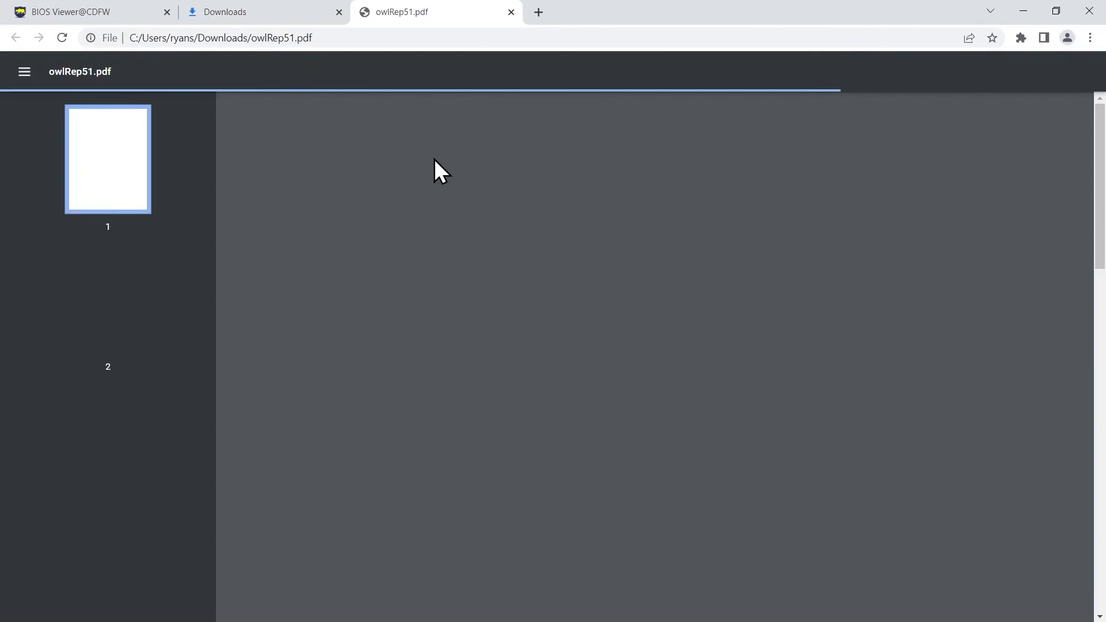
{"action": "scroll", "coordinate": [818, 322], "scroll_direction": "down", "scroll_amount": 10}
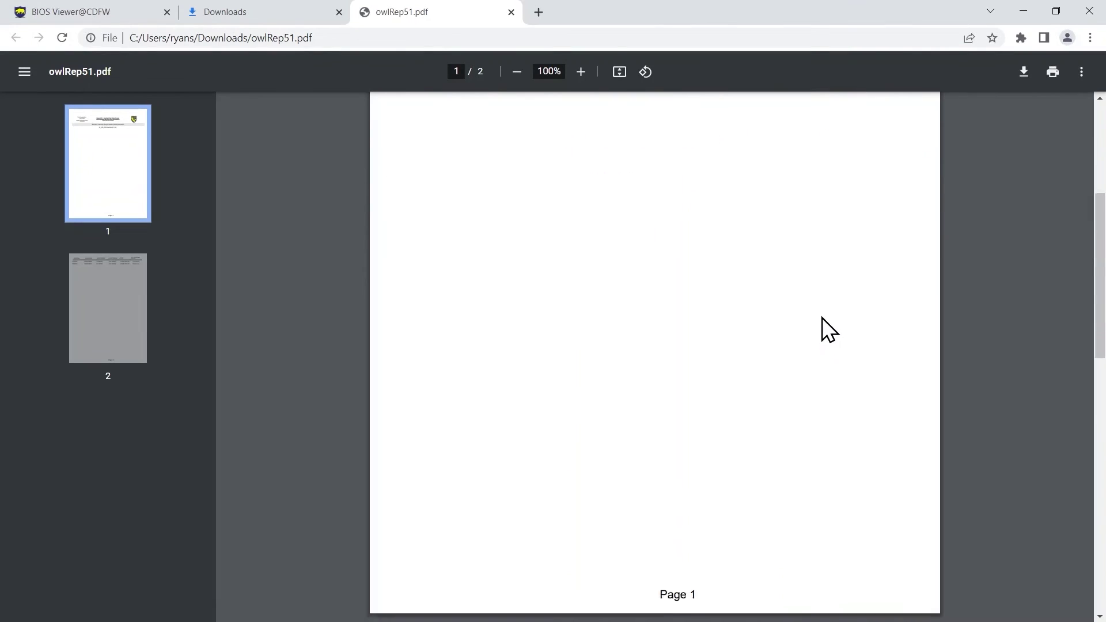
{"action": "scroll", "coordinate": [822, 317], "scroll_direction": "down", "scroll_amount": 1}
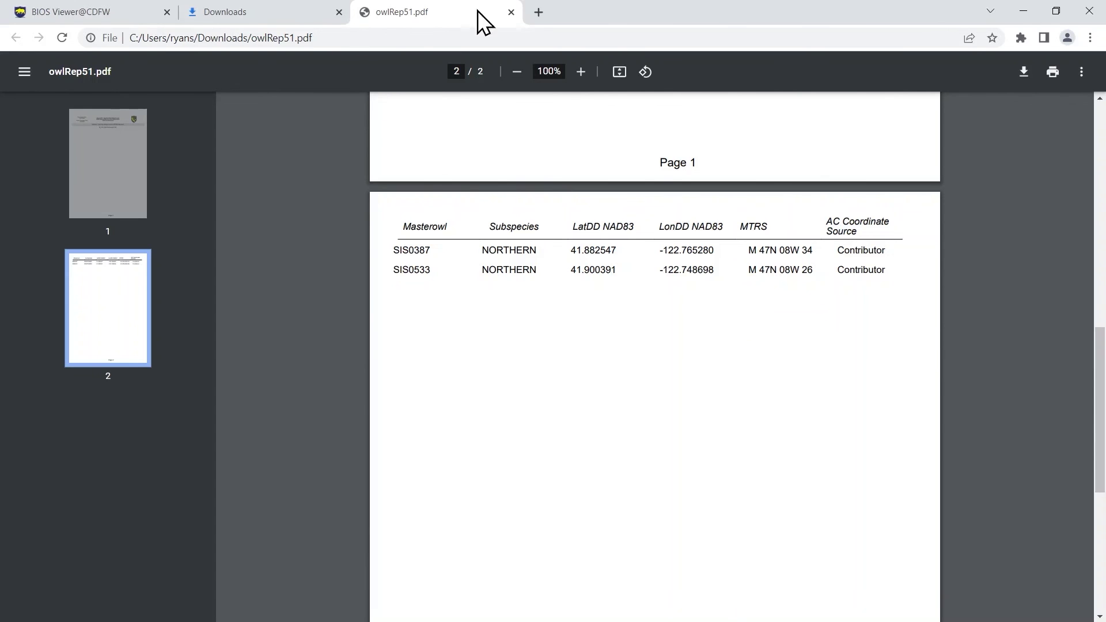
{"action": "left_click", "coordinate": [510, 12]}
{"action": "left_click", "coordinate": [339, 12]}
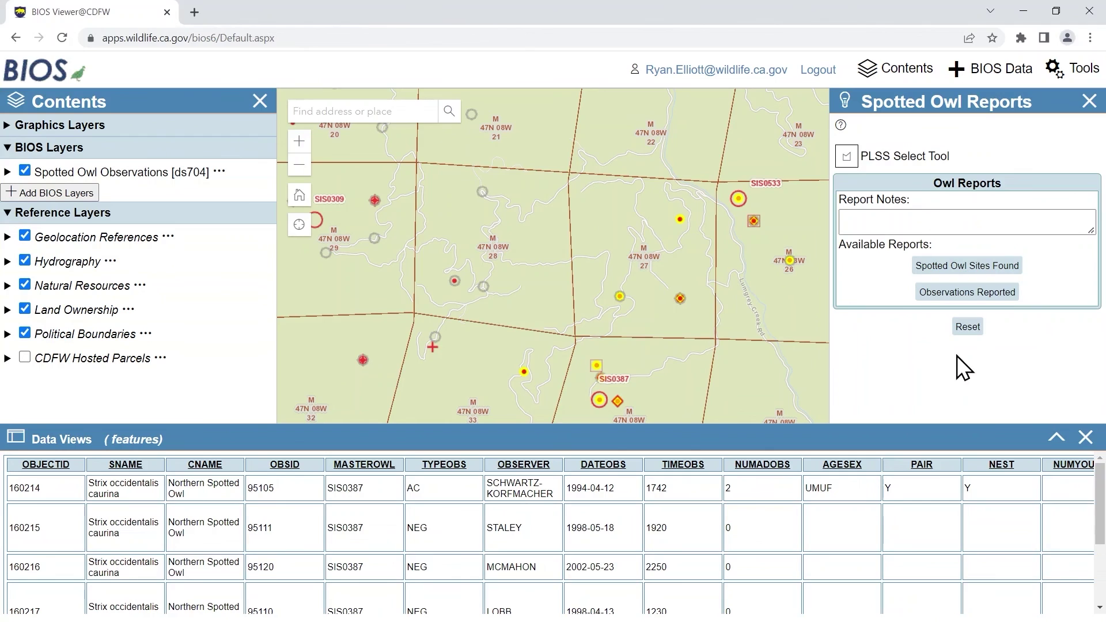
- Generate the Observations Reported report, allow multiple file downloads, and open the downloaded PDF
{"action": "left_click", "coordinate": [1013, 295]}
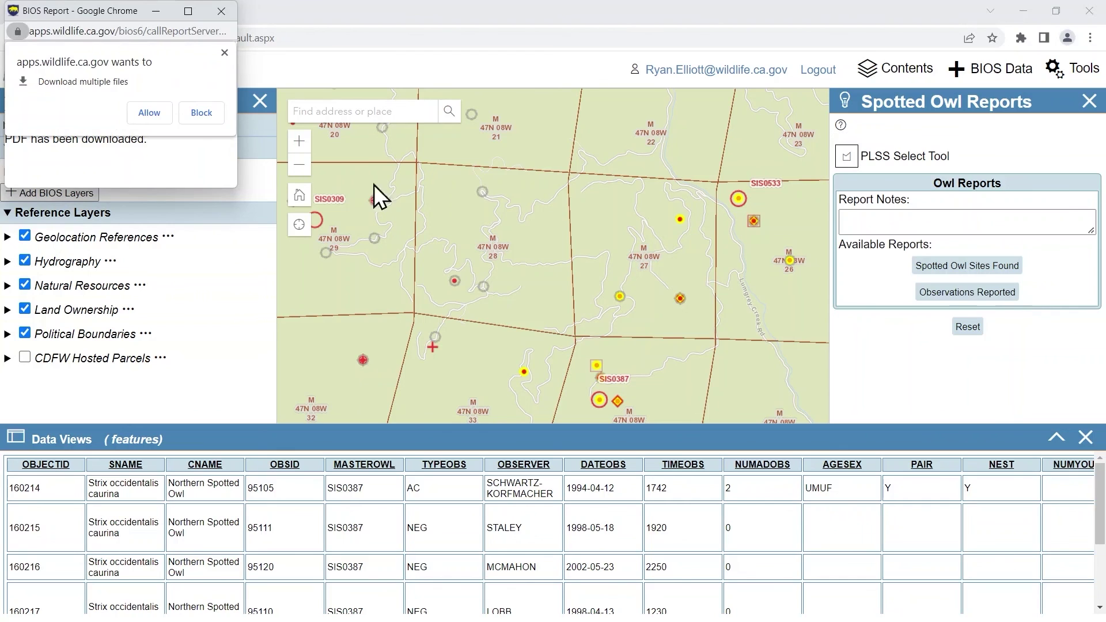
{"action": "left_click", "coordinate": [160, 113]}
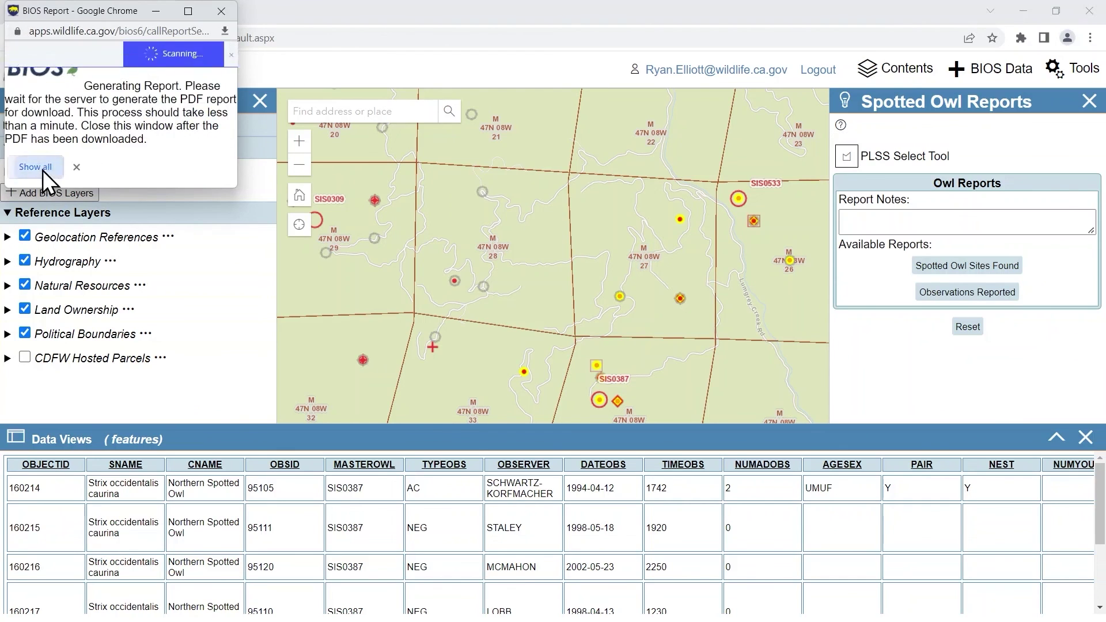
{"action": "left_click", "coordinate": [41, 171]}
{"action": "left_click", "coordinate": [416, 157]}
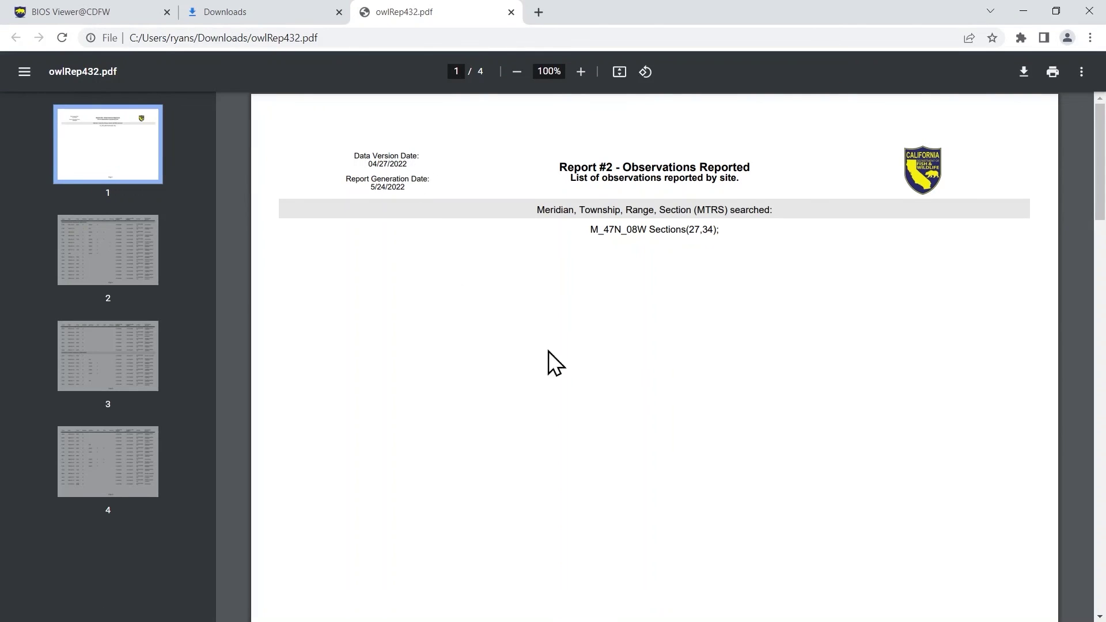
- Examine the observations listed by owl site in the Observations Reported PDF, including dates, pair and nest status, and coordinates
{"action": "scroll", "coordinate": [703, 404], "scroll_direction": "down", "scroll_amount": 7}
{"action": "scroll", "coordinate": [705, 394], "scroll_direction": "down", "scroll_amount": 5}
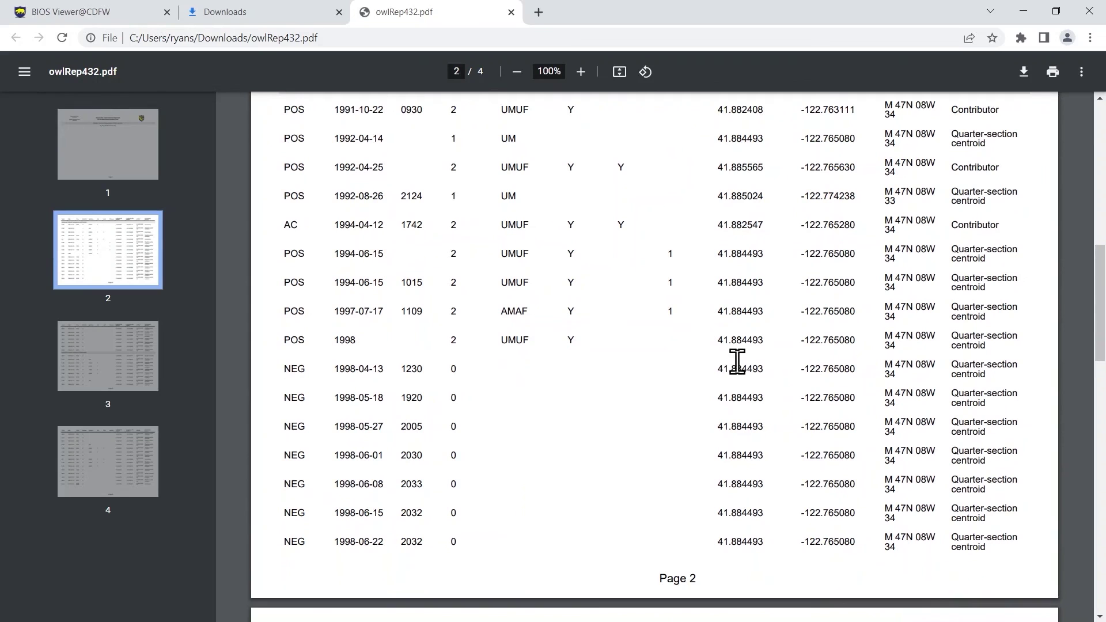
{"action": "scroll", "coordinate": [740, 371], "scroll_direction": "down", "scroll_amount": 1}
{"action": "scroll", "coordinate": [740, 371], "scroll_direction": "down", "scroll_amount": 5}
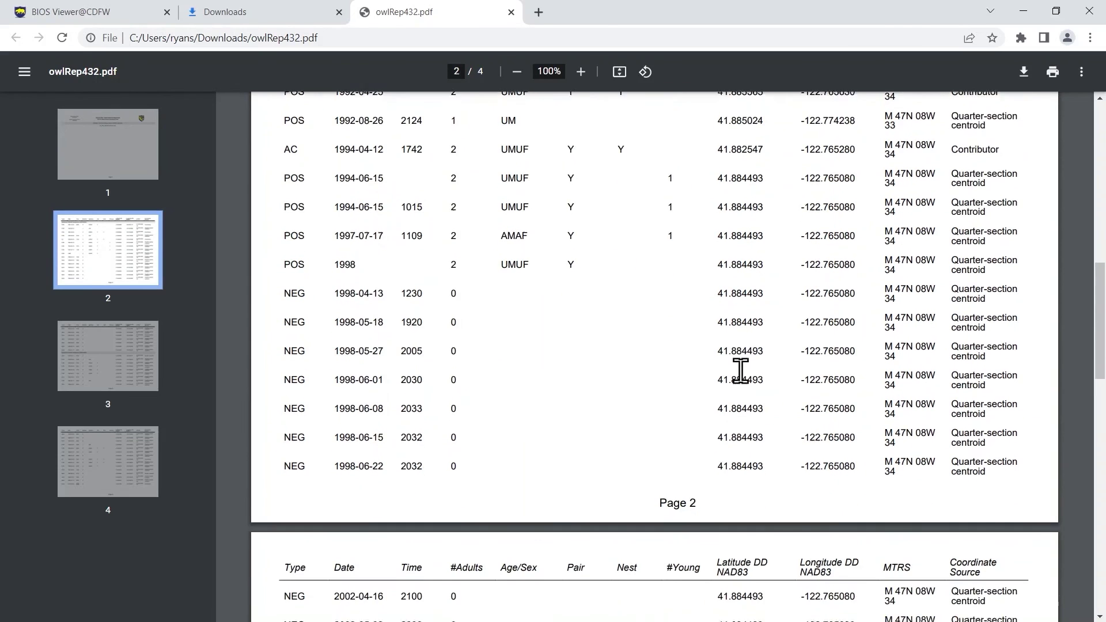
{"action": "scroll", "coordinate": [740, 386], "scroll_direction": "down", "scroll_amount": 2}
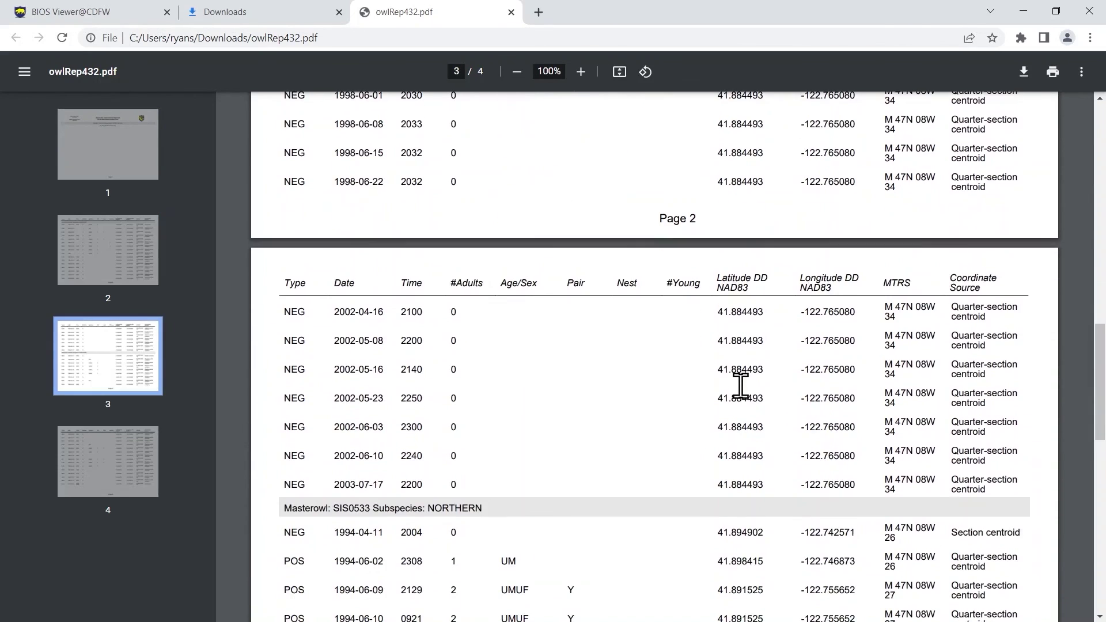
{"action": "scroll", "coordinate": [741, 383], "scroll_direction": "down", "scroll_amount": 1}
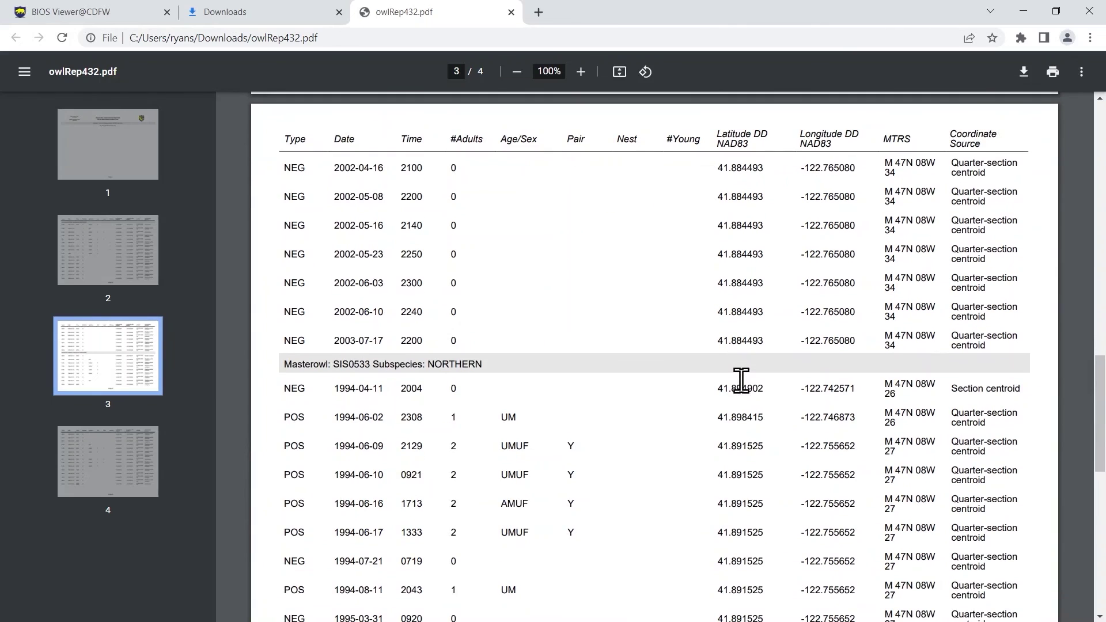
{"action": "scroll", "coordinate": [741, 380], "scroll_direction": "down", "scroll_amount": 2}
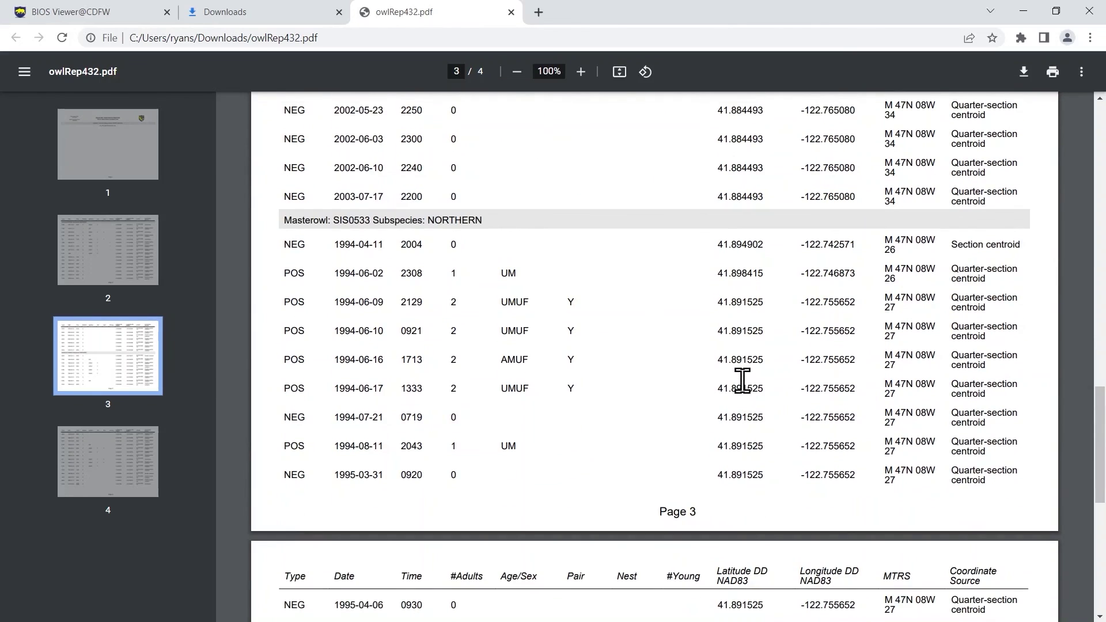